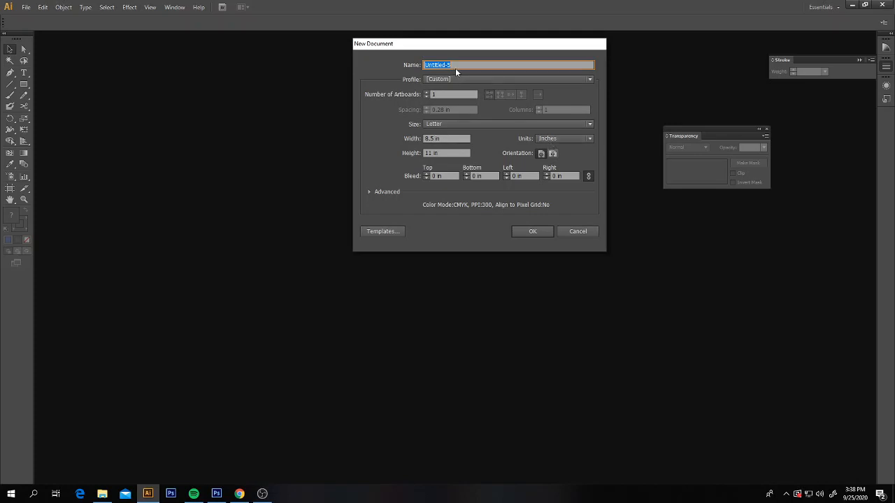
# Step: Create a Letter-size document named "advanced type tool" and activate the Type tool
pyautogui.write('advanced type tool')
pyautogui.click(544, 230)
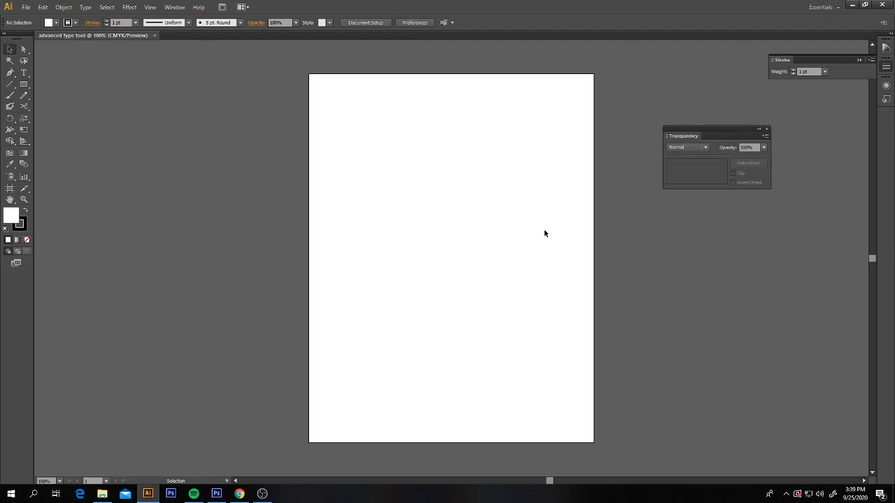
pyautogui.click(24, 74)
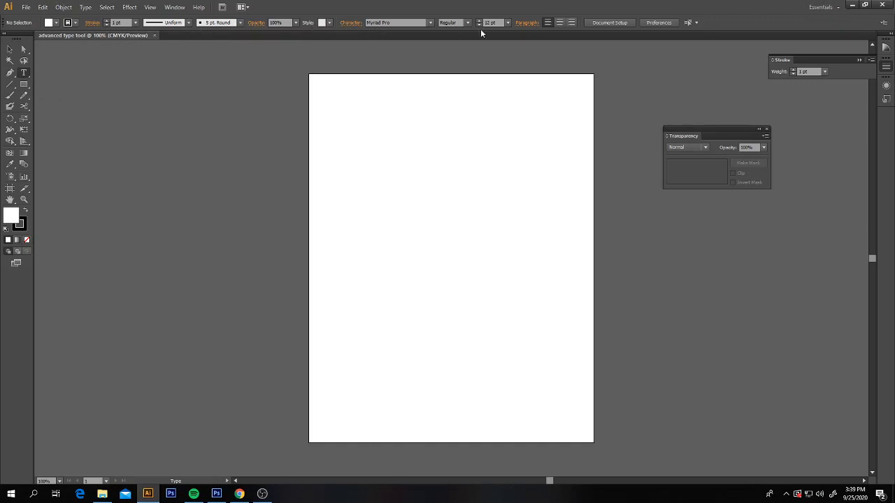
# Step: Set the default fill to red and the stroke weight to 2 pt
pyautogui.click(57, 23)
pyautogui.click(78, 39)
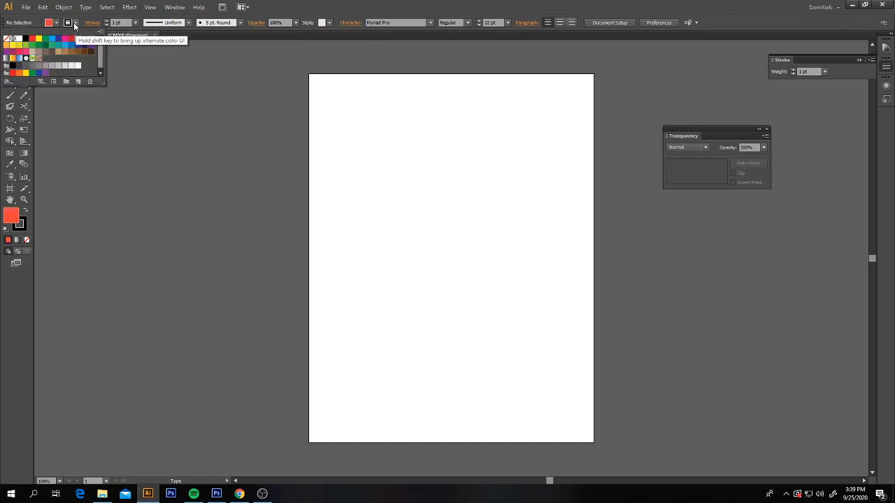
pyautogui.click(75, 23)
pyautogui.click(75, 23)
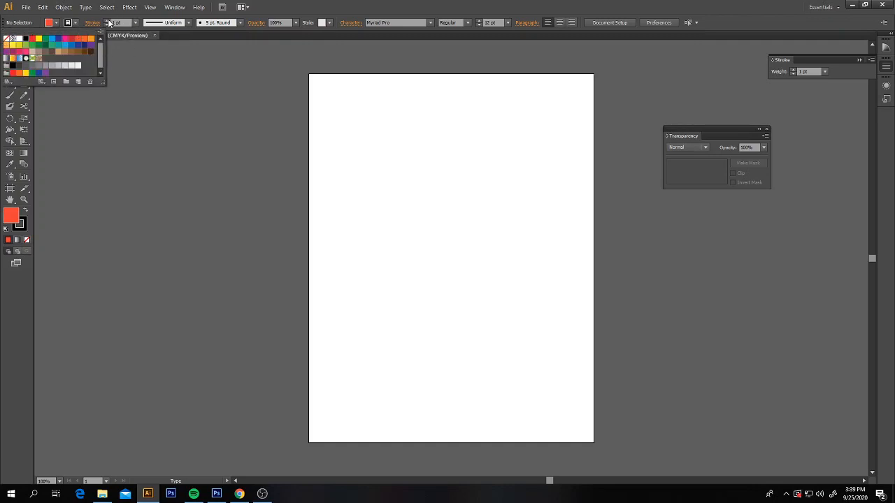
pyautogui.click(107, 23)
pyautogui.click(107, 21)
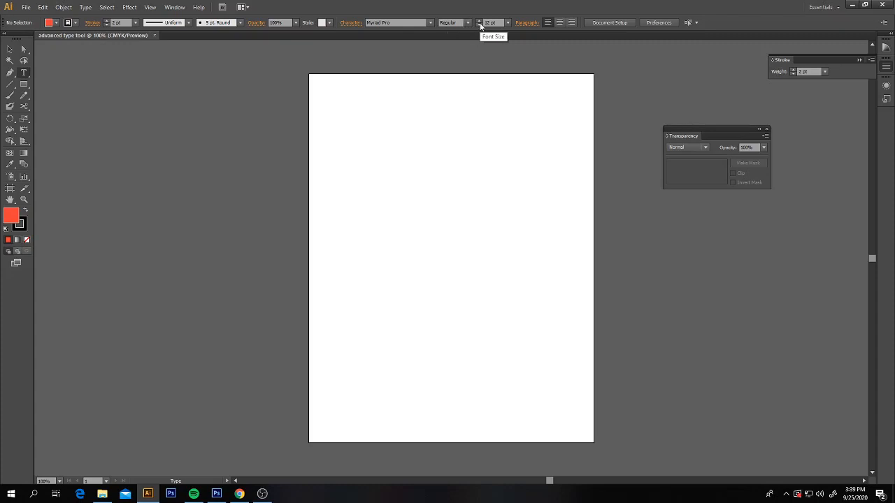
# Step: Add the text "our word" in Nueva Std Bold at 72 pt to the upper part of the page, roughly centred horizontally
pyautogui.click(430, 23)
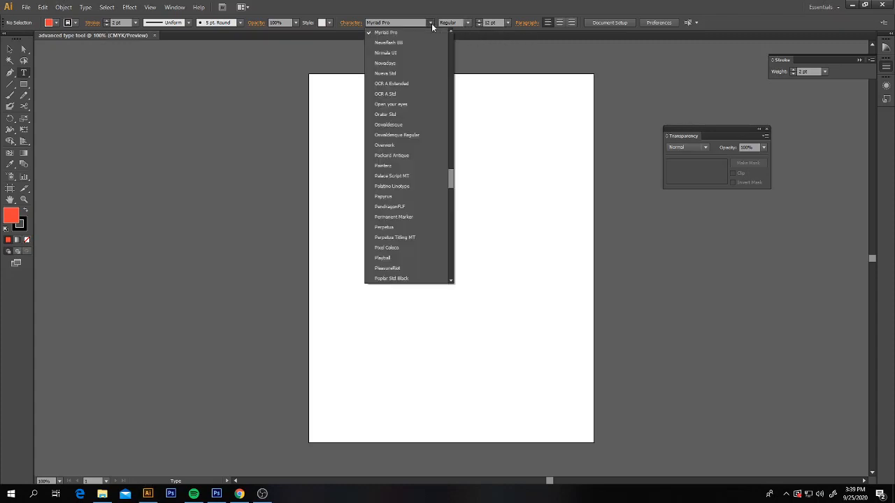
pyautogui.click(423, 65)
pyautogui.click(507, 22)
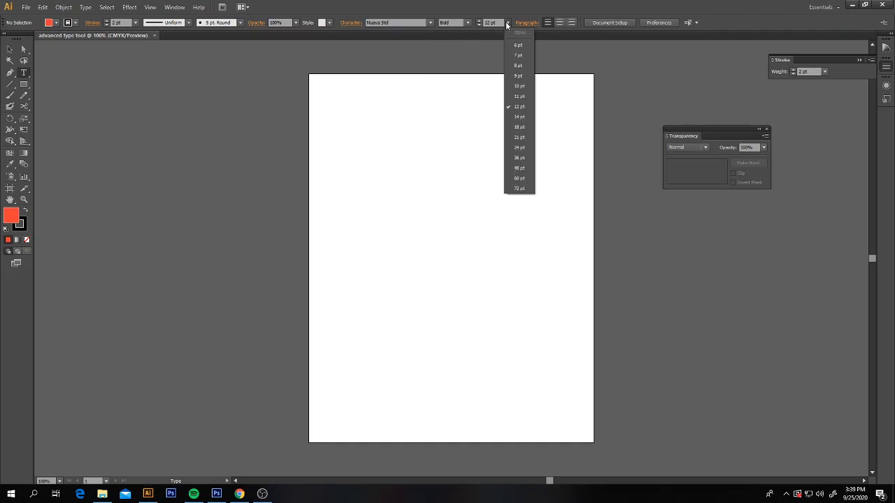
pyautogui.click(523, 189)
pyautogui.click(389, 165)
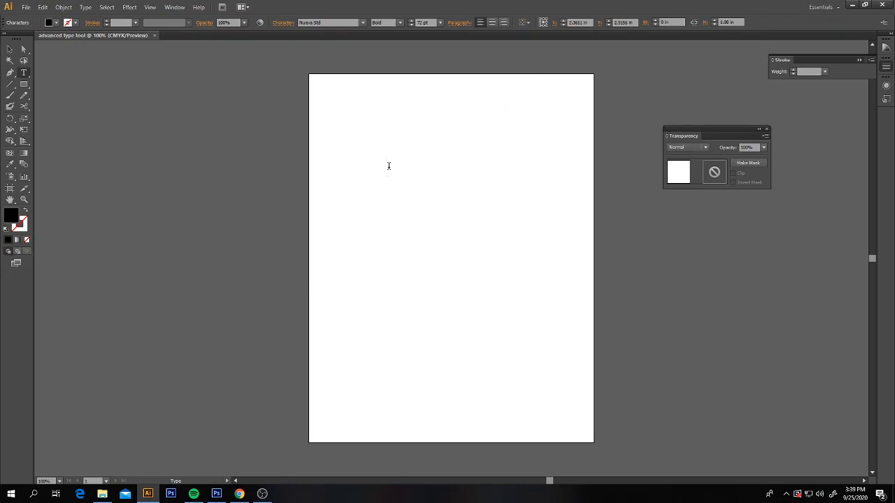
pyautogui.write('our word')
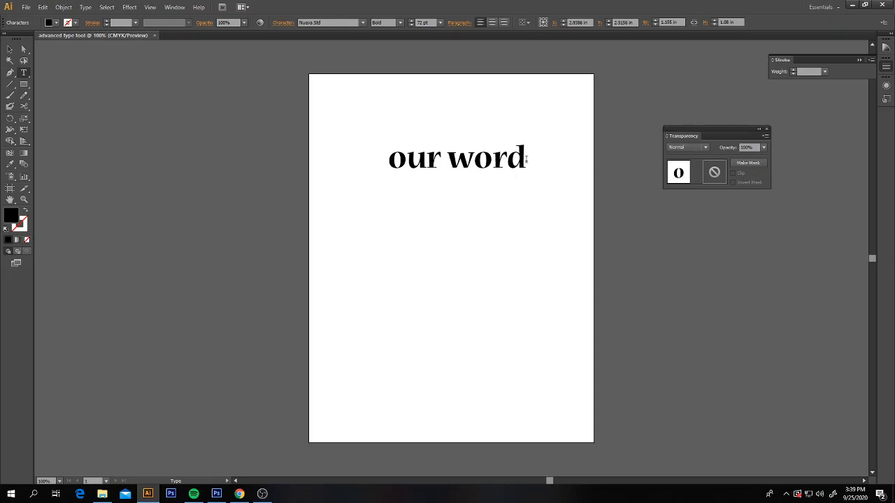
pyautogui.click(10, 49)
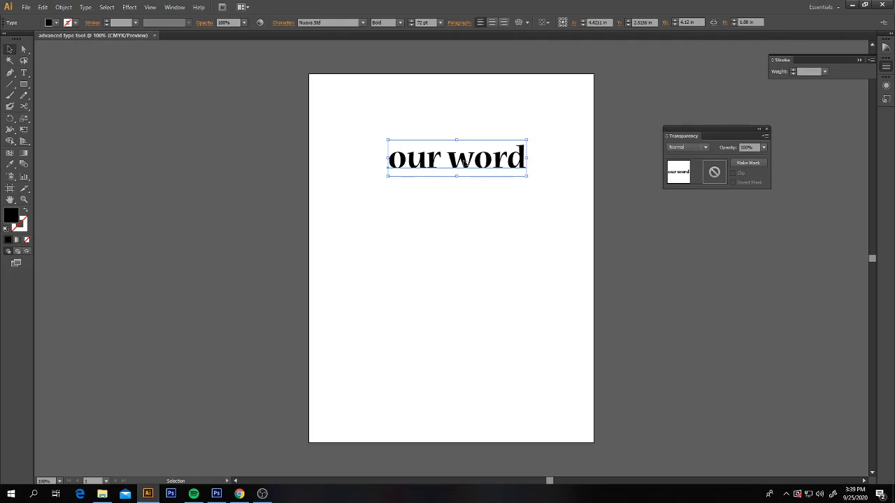
pyautogui.moveTo(464, 162)
pyautogui.mouseDown()
pyautogui.moveTo(440, 130)
pyautogui.moveTo(454, 160)
pyautogui.mouseUp()
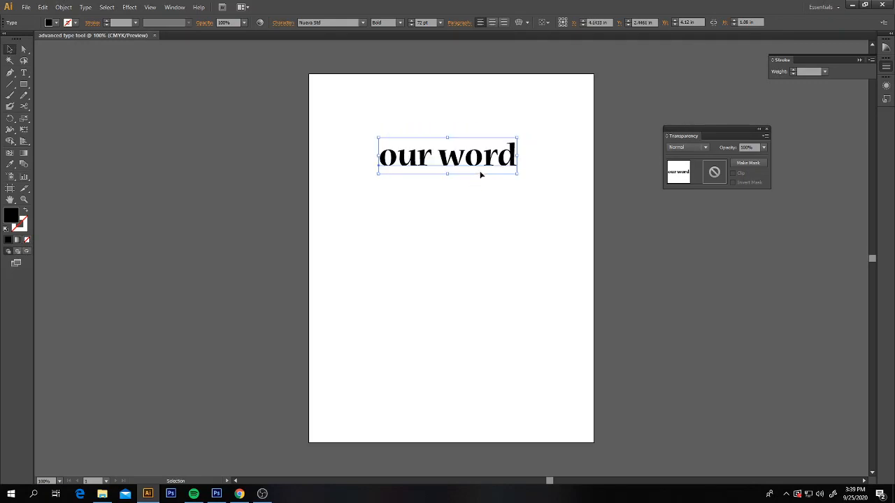
# Step: Fill the text with the green feather-like pattern from the Nature_Animal Skins swatch library
pyautogui.click(57, 24)
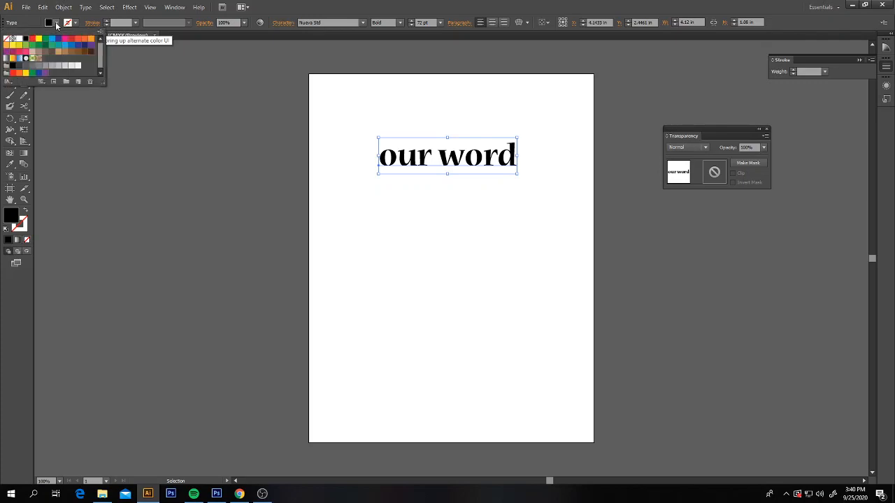
pyautogui.click(9, 83)
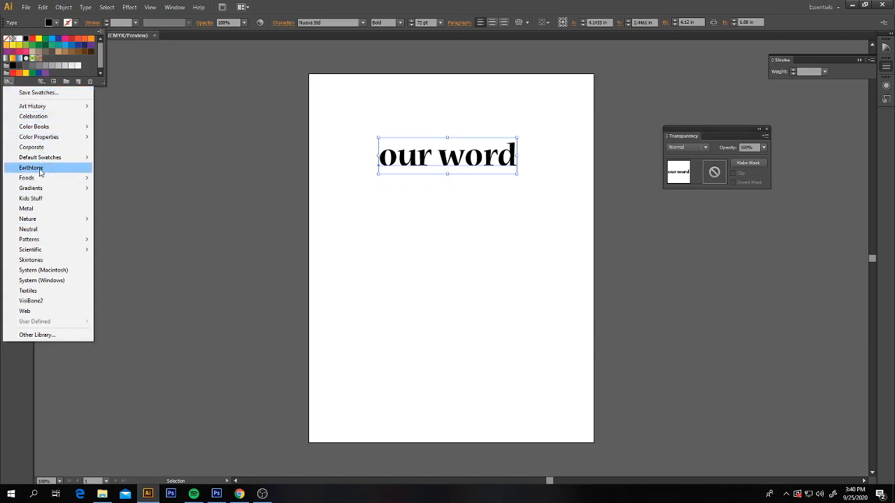
pyautogui.moveTo(45, 190)
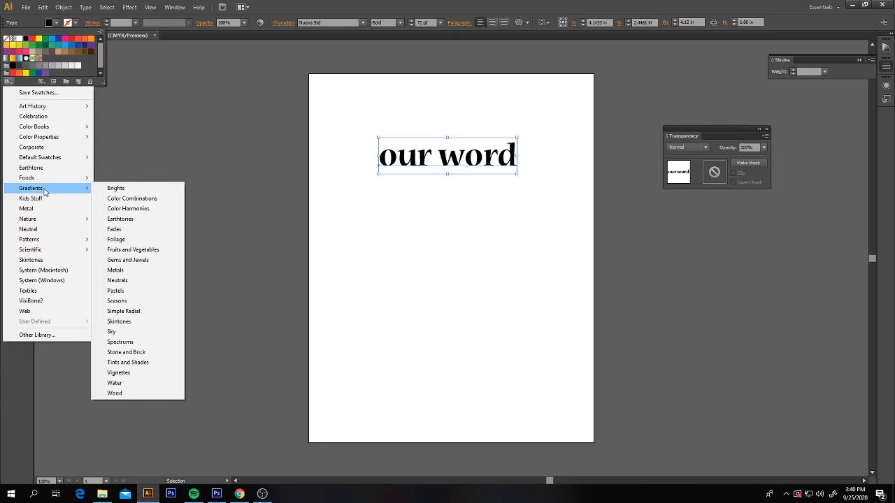
pyautogui.moveTo(50, 244)
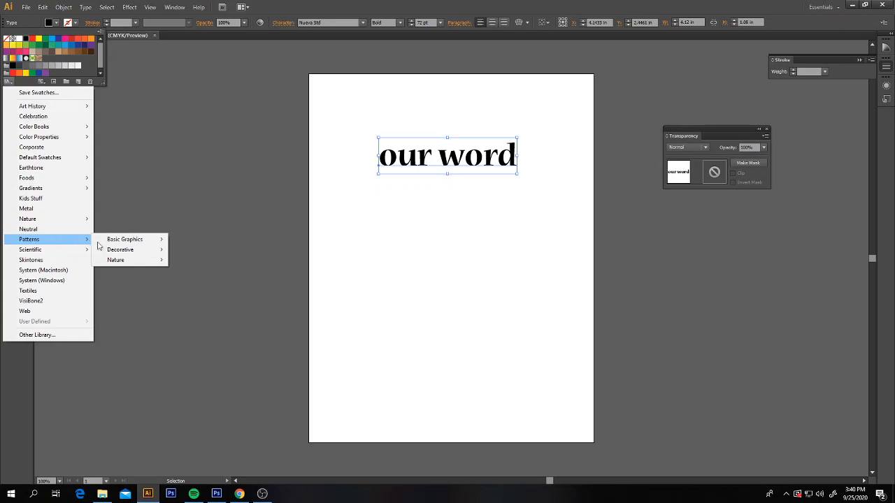
pyautogui.moveTo(119, 264)
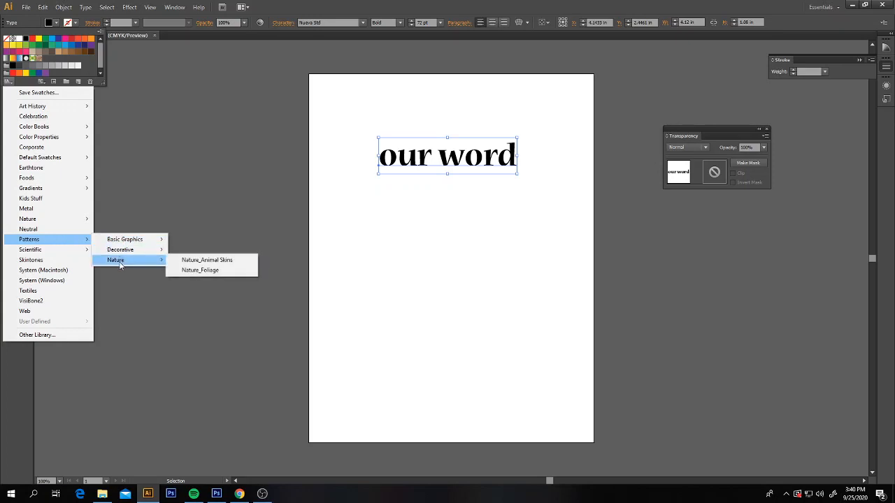
pyautogui.click(198, 262)
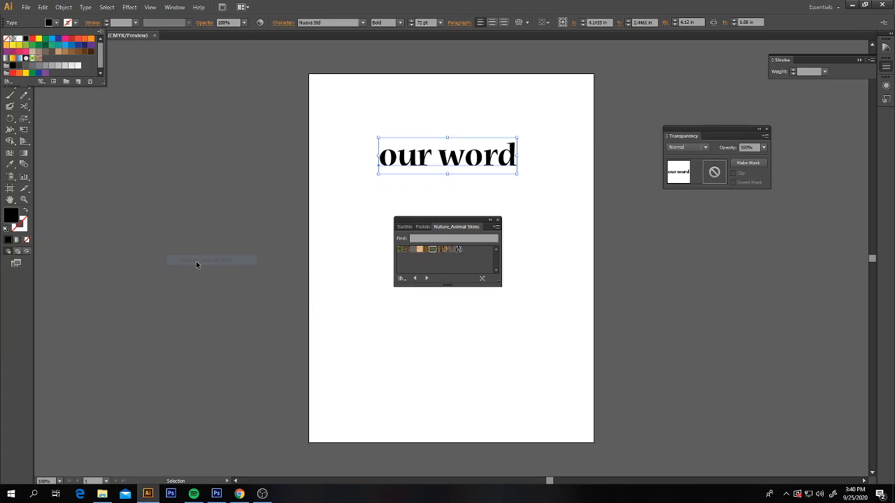
pyautogui.click(433, 250)
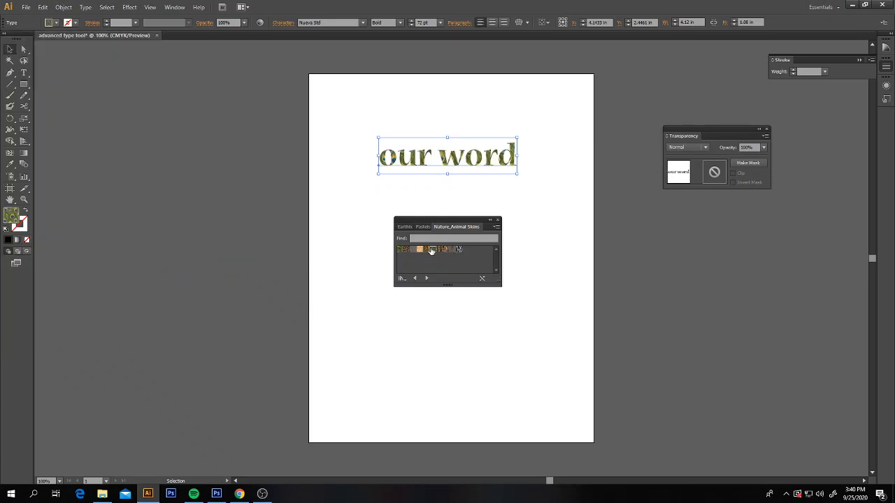
pyautogui.click(498, 221)
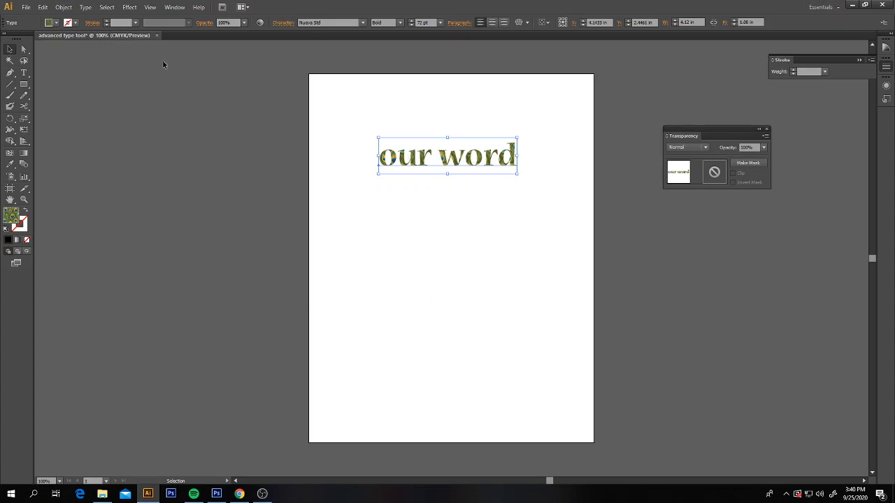
# Step: Give the text a dark blue stroke
pyautogui.click(75, 23)
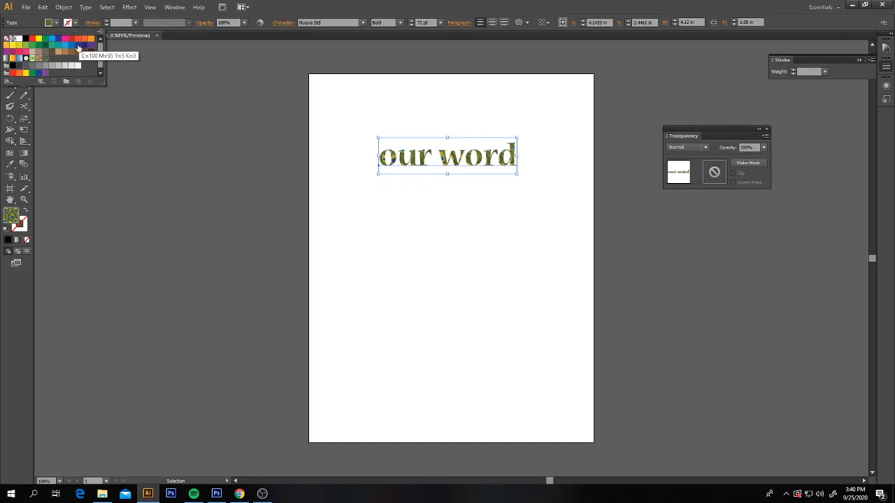
pyautogui.click(89, 44)
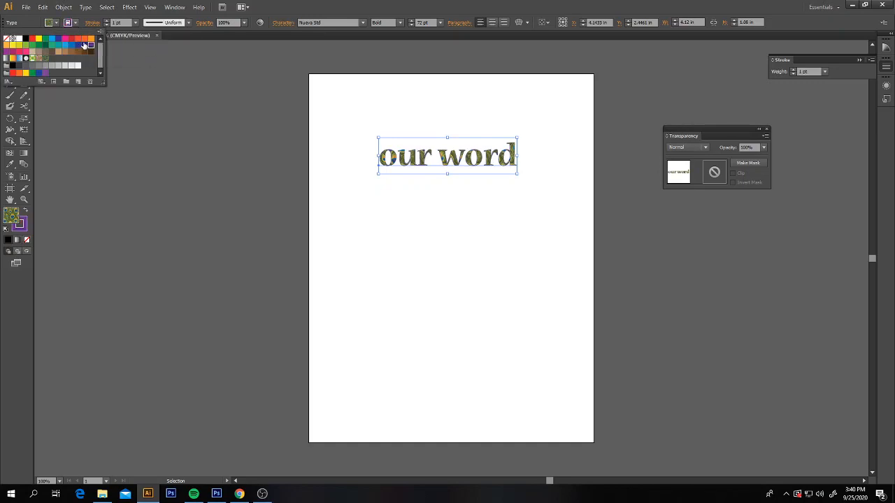
pyautogui.click(84, 46)
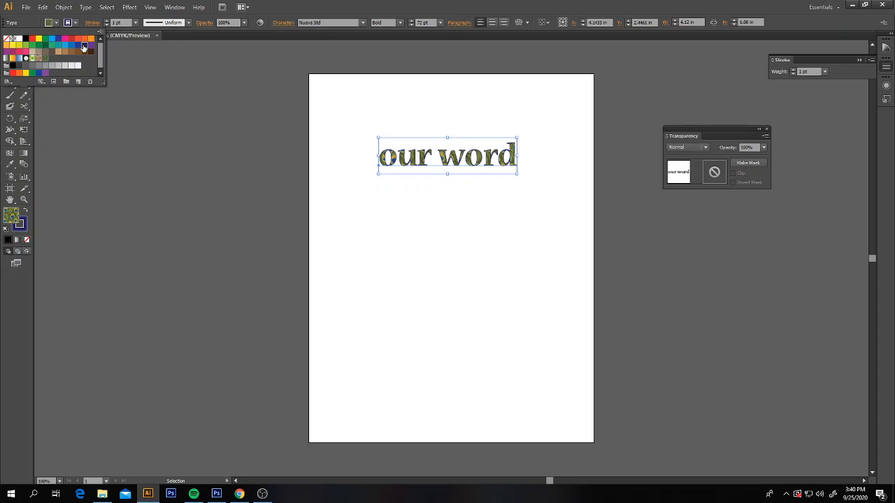
pyautogui.click(293, 9)
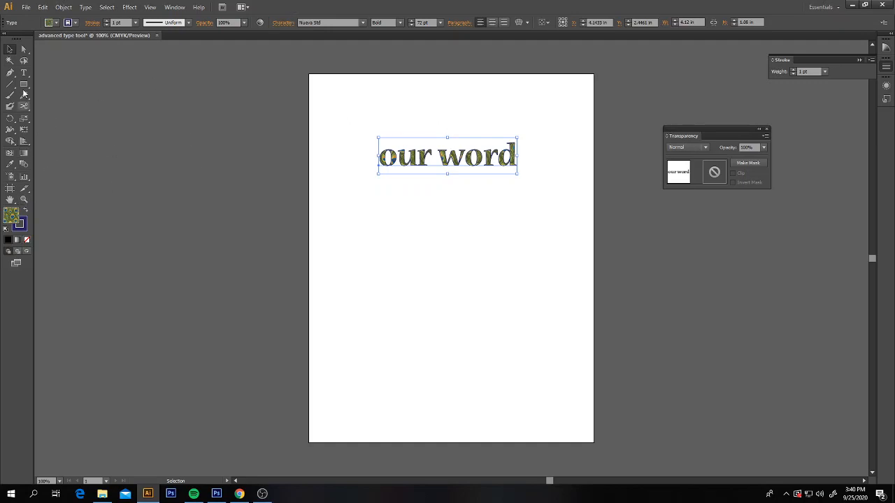
# Step: Set the text's font size to 100 pt and reposition it so it is centred across the page
pyautogui.doubleClick(421, 22)
pyautogui.write('100')
pyautogui.press('Return')
pyautogui.click(9, 50)
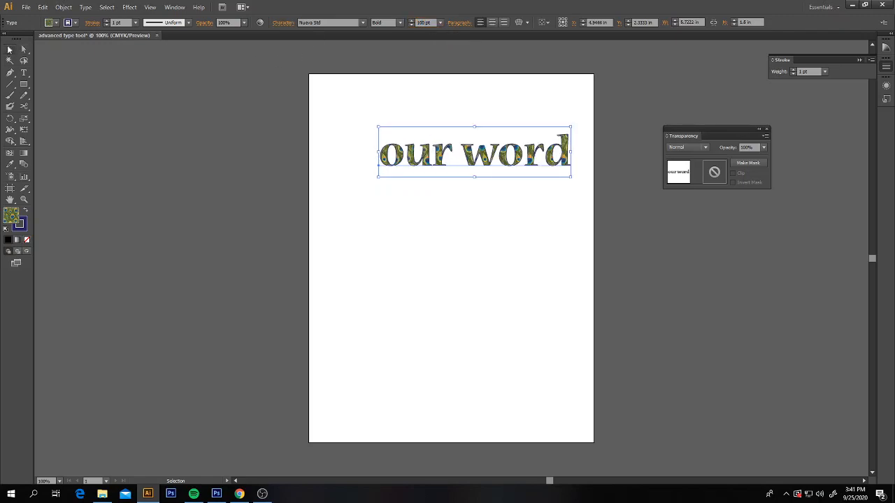
pyautogui.moveTo(422, 165); pyautogui.dragTo(443, 176)
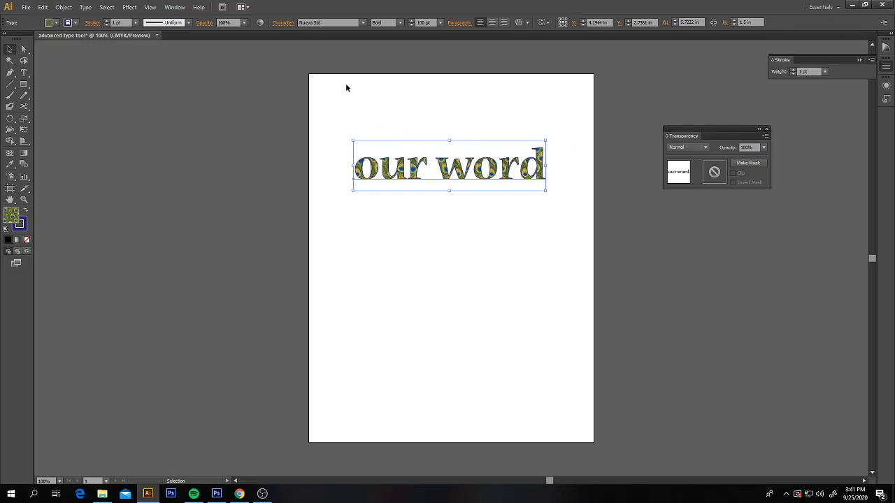
pyautogui.click(284, 23)
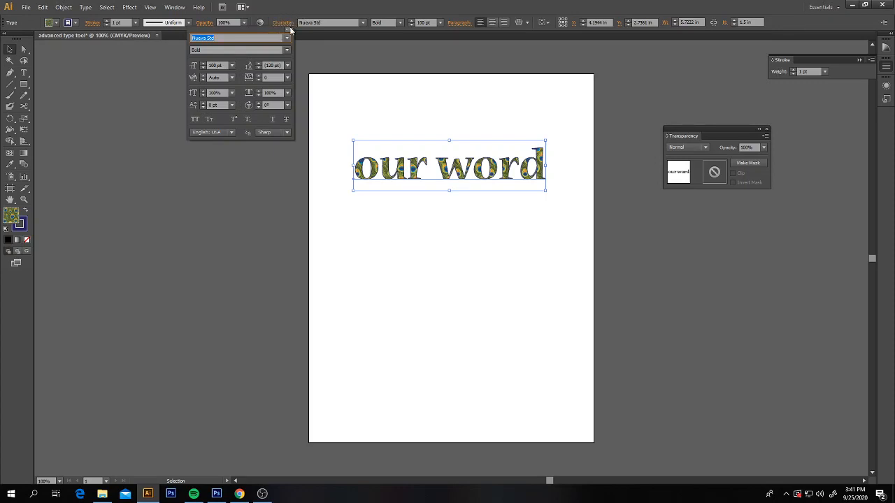
pyautogui.click(285, 24)
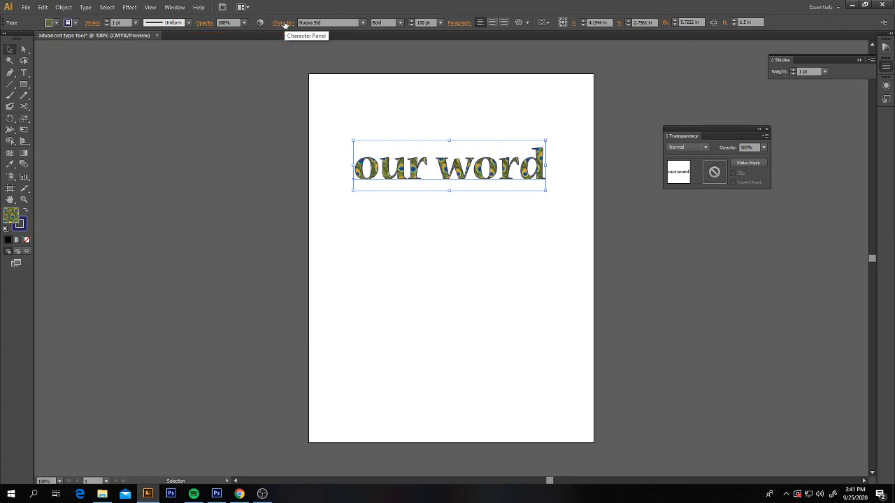
pyautogui.click(287, 24)
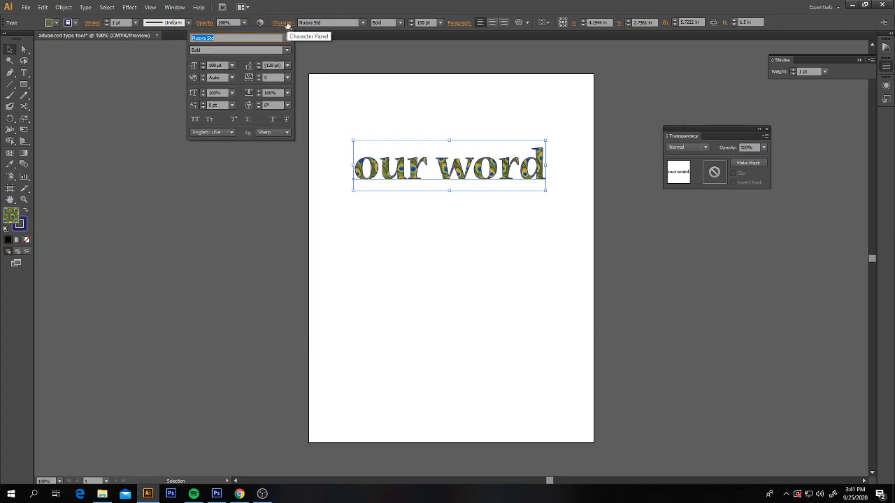
pyautogui.click(286, 25)
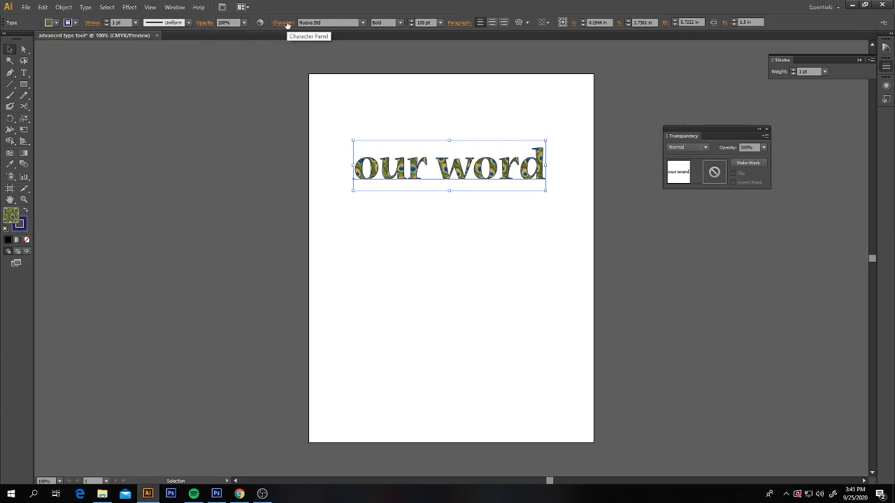
pyautogui.click(175, 8)
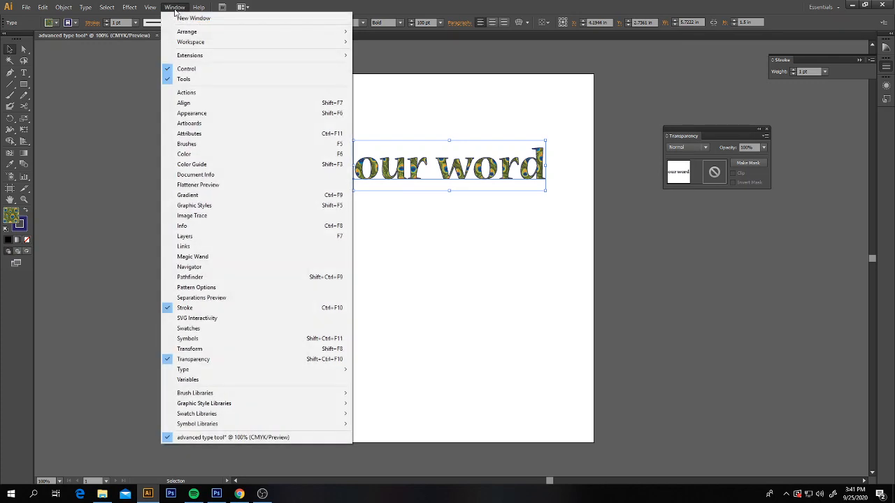
pyautogui.moveTo(240, 369)
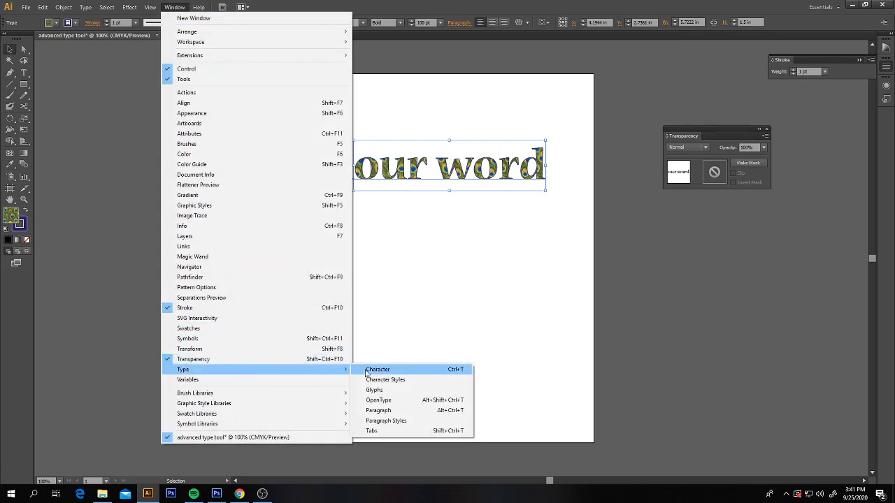
pyautogui.click(435, 6)
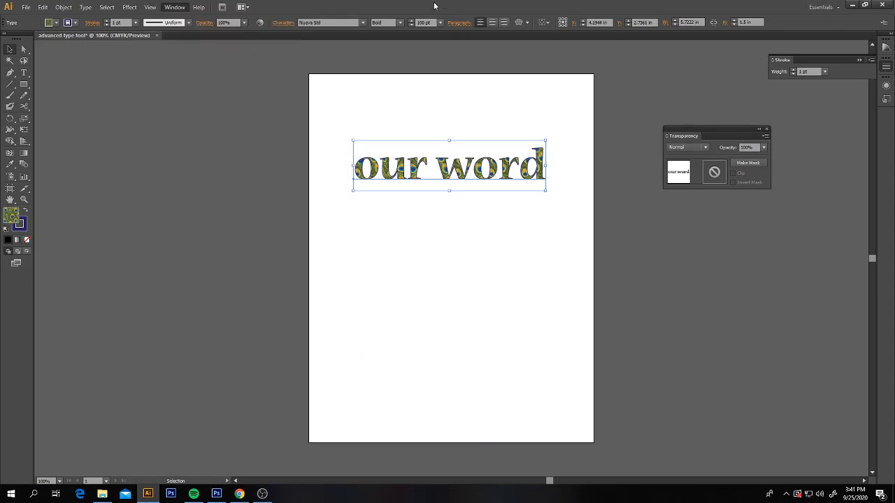
# Step: Increase the text's font size to 107 pt in the character settings
pyautogui.click(283, 23)
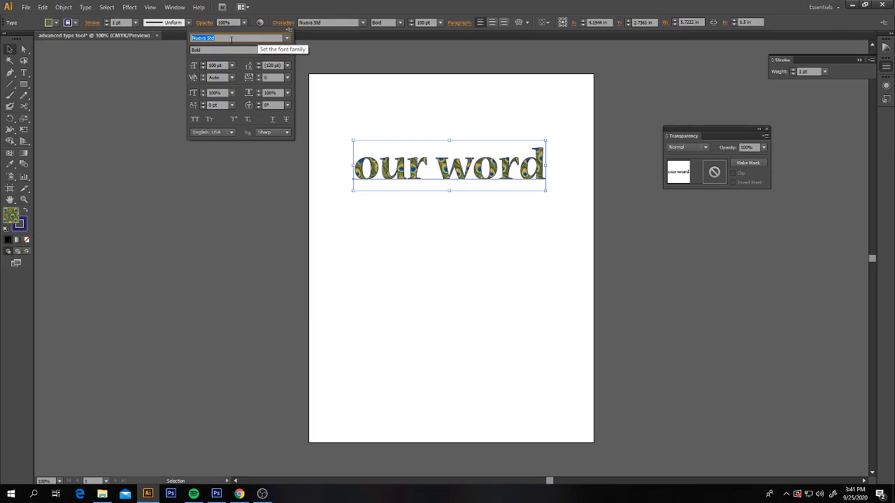
pyautogui.click(203, 65)
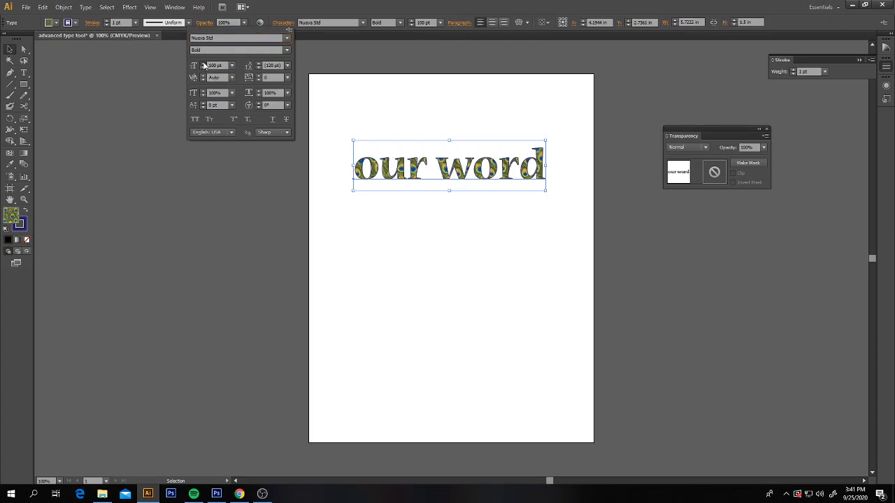
pyautogui.click(203, 65)
pyautogui.click(203, 64)
pyautogui.click(204, 64)
pyautogui.click(204, 64)
pyautogui.click(204, 64)
pyautogui.click(204, 64)
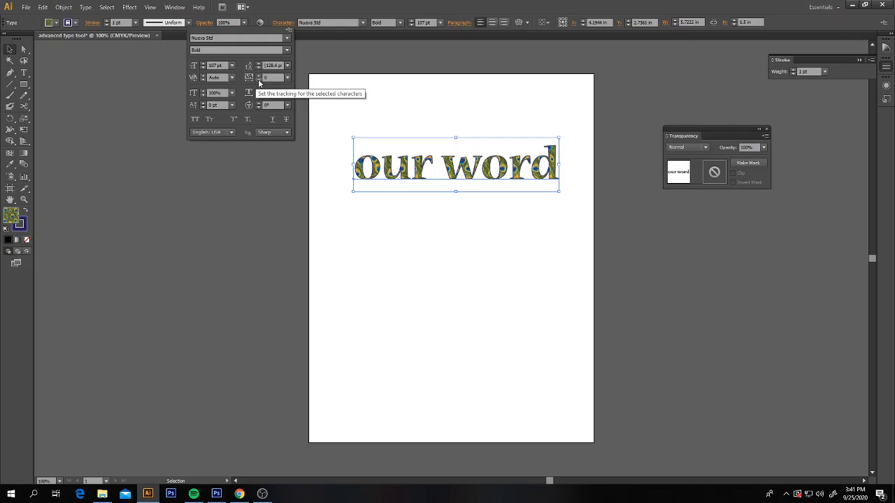
# Step: Tighten the text's tracking to -54 in the character settings
pyautogui.click(258, 79)
pyautogui.click(258, 79)
pyautogui.click(258, 79)
pyautogui.click(258, 79)
pyautogui.click(258, 79)
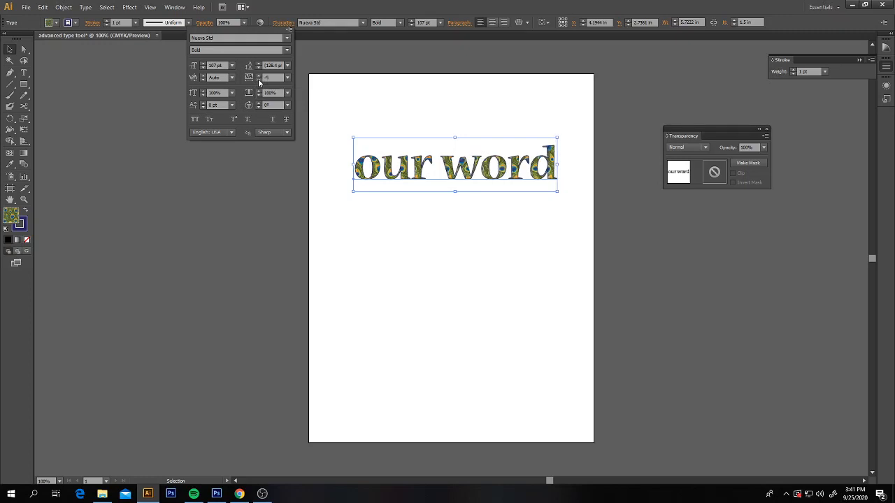
pyautogui.click(258, 79)
pyautogui.click(258, 79)
pyautogui.click(258, 79)
pyautogui.click(258, 79)
pyautogui.click(258, 79)
pyautogui.click(258, 79)
pyautogui.click(258, 79)
pyautogui.click(258, 79)
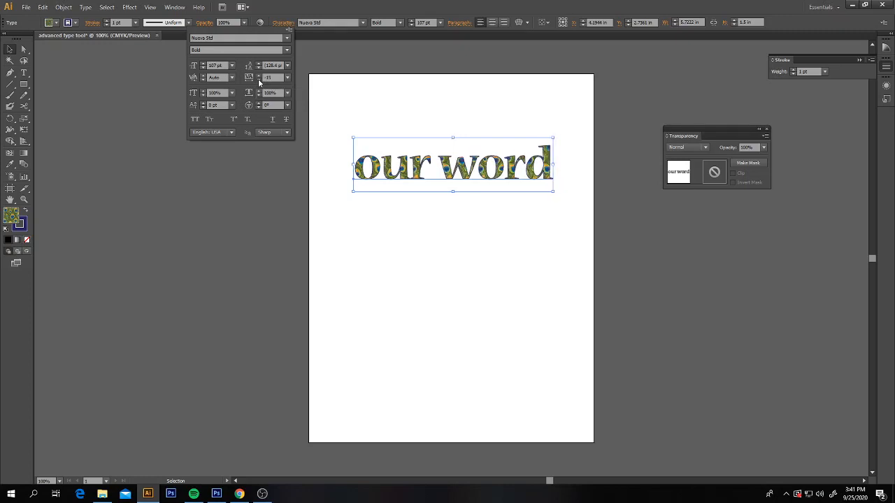
pyautogui.click(258, 79)
pyautogui.click(258, 79)
pyautogui.click(258, 79)
pyautogui.click(258, 79)
pyautogui.click(258, 79)
pyautogui.click(258, 79)
pyautogui.click(258, 79)
pyautogui.click(258, 79)
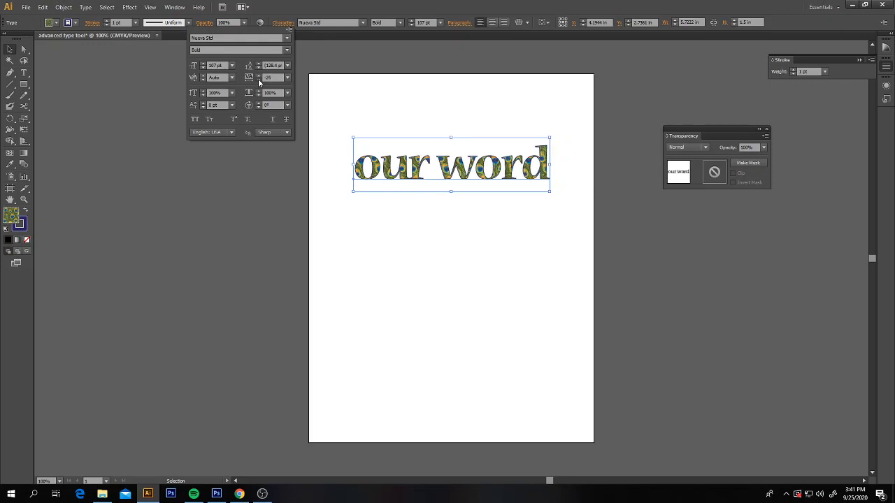
pyautogui.click(258, 79)
pyautogui.click(258, 79)
pyautogui.click(258, 79)
pyautogui.click(258, 78)
pyautogui.click(258, 78)
pyautogui.click(258, 79)
pyautogui.click(258, 78)
pyautogui.click(258, 78)
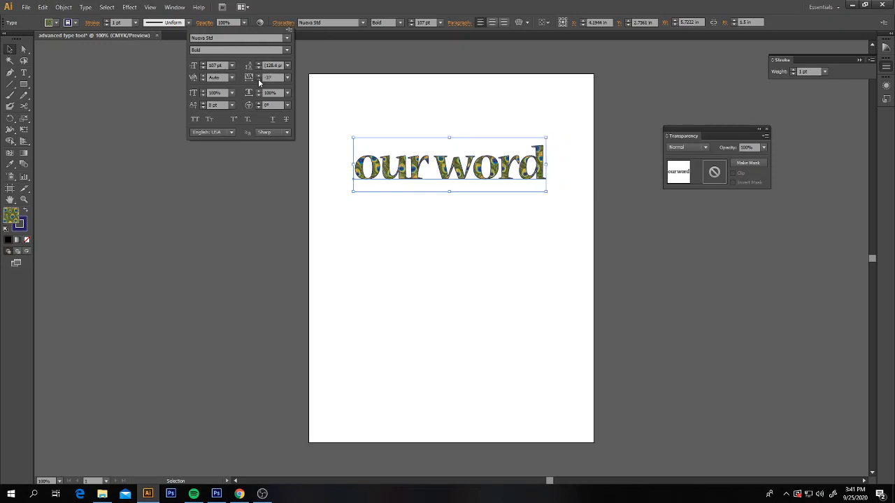
pyautogui.click(258, 78)
pyautogui.click(258, 78)
pyautogui.click(258, 78)
pyautogui.click(258, 78)
pyautogui.click(258, 78)
pyautogui.click(258, 79)
pyautogui.click(258, 79)
pyautogui.click(258, 78)
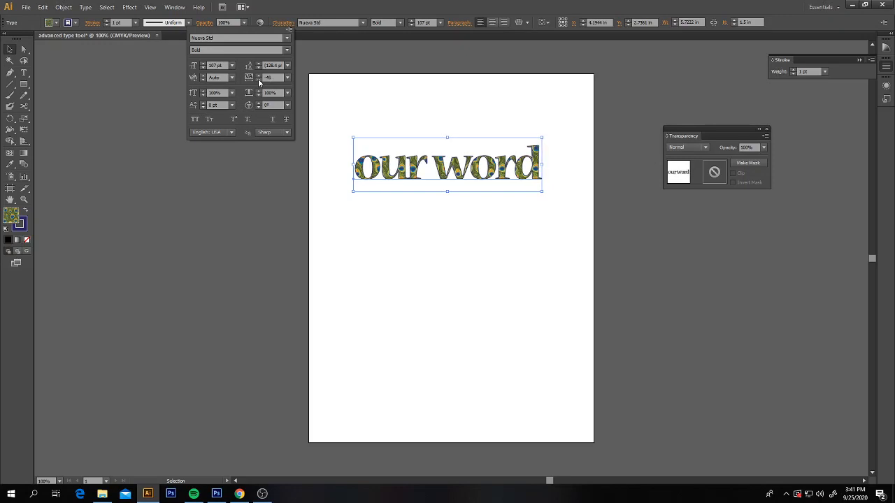
pyautogui.click(258, 79)
pyautogui.click(258, 78)
pyautogui.click(258, 78)
pyautogui.click(258, 79)
pyautogui.click(258, 79)
pyautogui.click(258, 78)
pyautogui.click(258, 79)
pyautogui.click(258, 78)
pyautogui.click(258, 78)
pyautogui.click(258, 78)
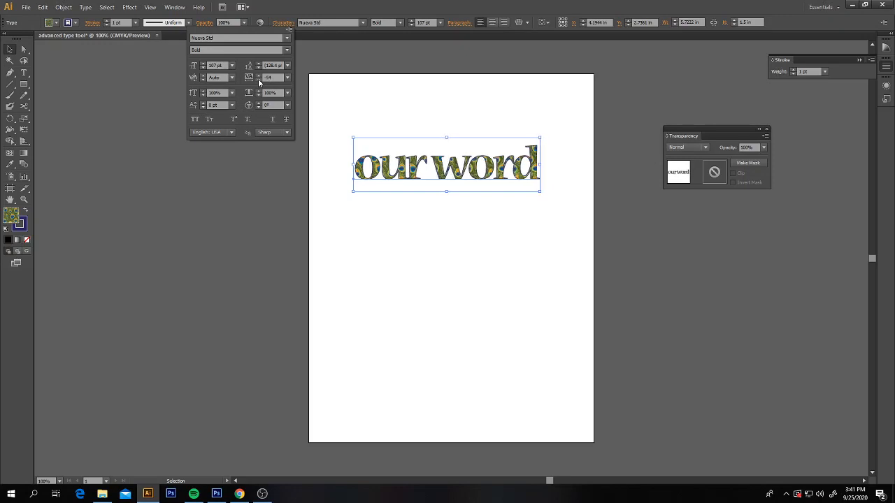
# Step: Set the text's vertical scale to 119% and its baseline shift to -2 pt
pyautogui.click(203, 90)
pyautogui.click(203, 90)
pyautogui.click(204, 91)
pyautogui.click(204, 92)
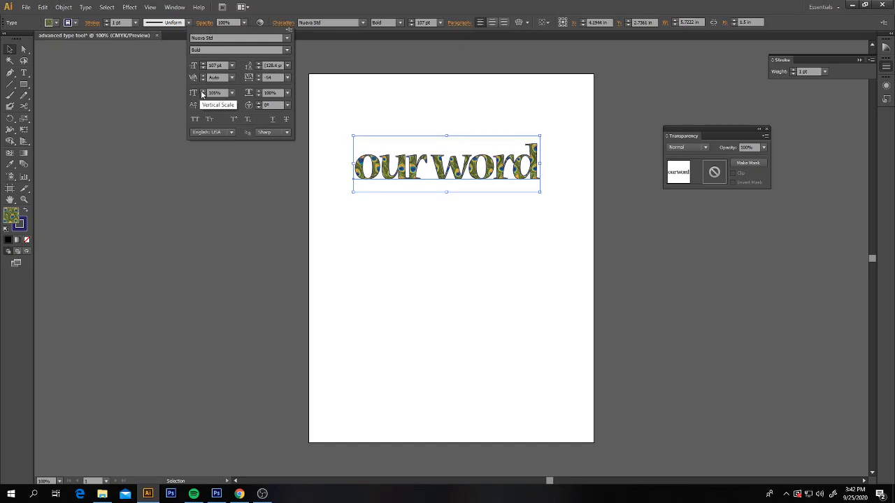
pyautogui.click(202, 92)
pyautogui.click(202, 91)
pyautogui.click(202, 91)
pyautogui.click(202, 92)
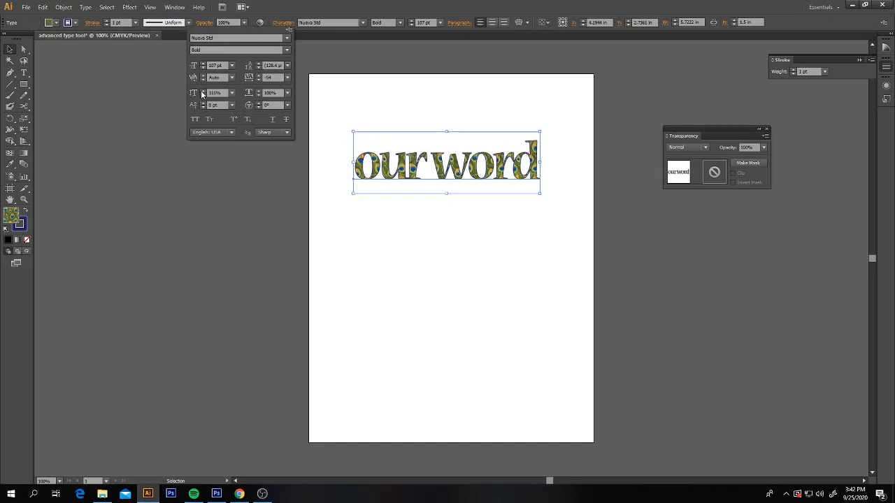
pyautogui.click(202, 92)
pyautogui.click(202, 91)
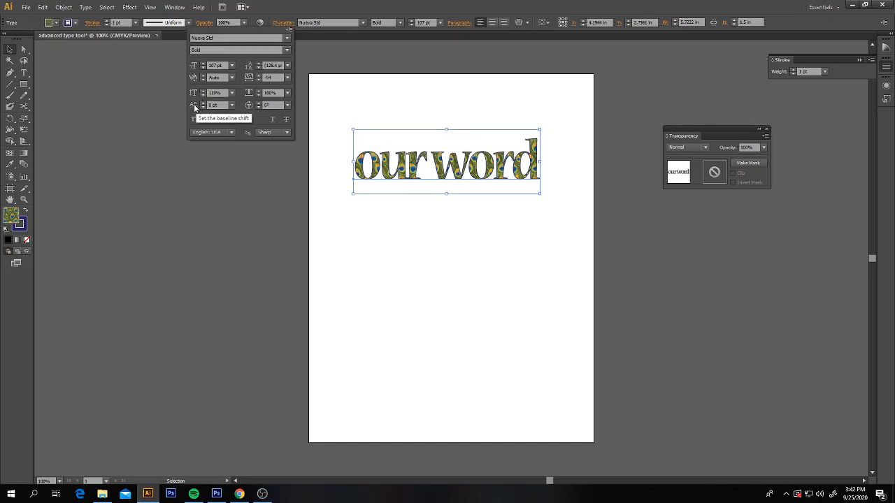
pyautogui.click(202, 107)
pyautogui.click(203, 107)
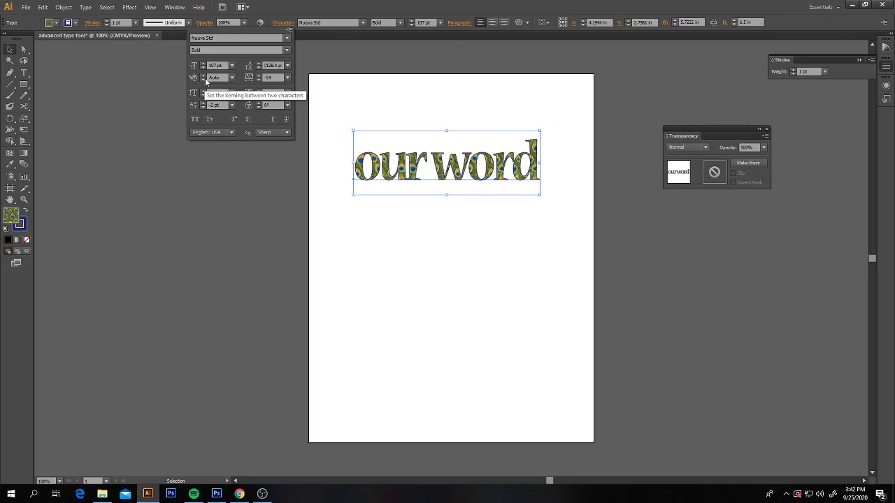
# Step: Try to change the kerning of the whole "our word" text
pyautogui.click(204, 79)
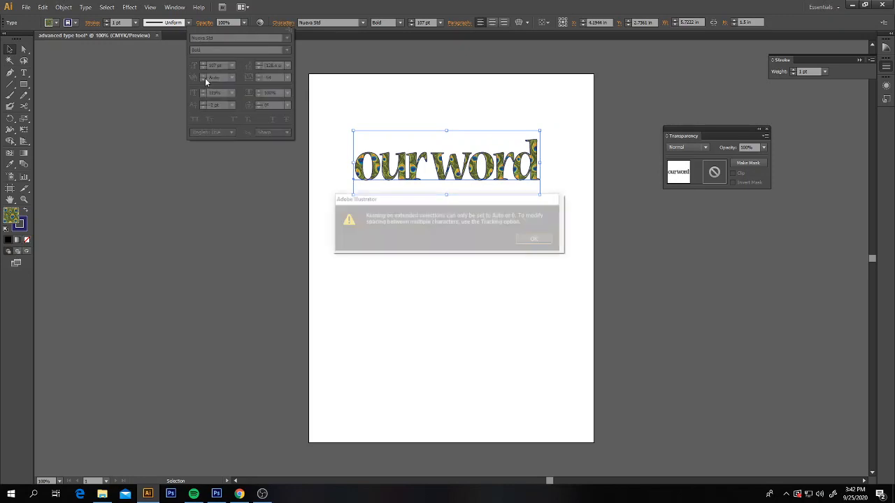
pyautogui.click(532, 239)
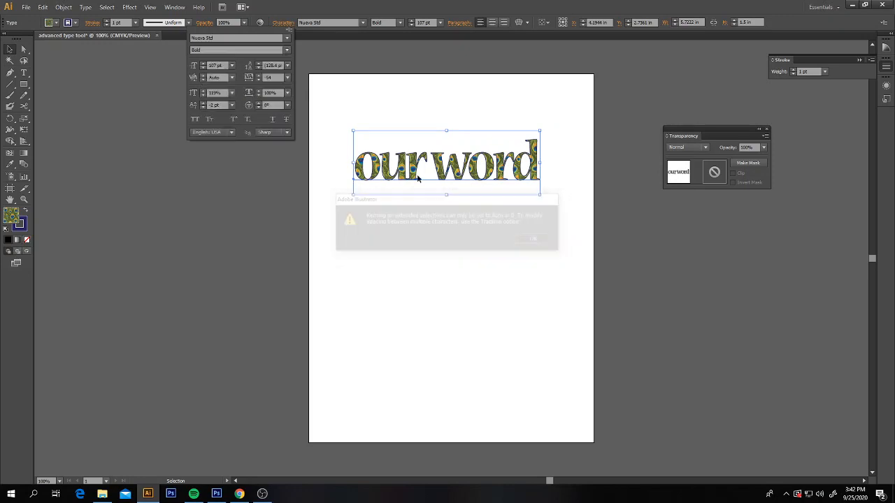
pyautogui.click(203, 79)
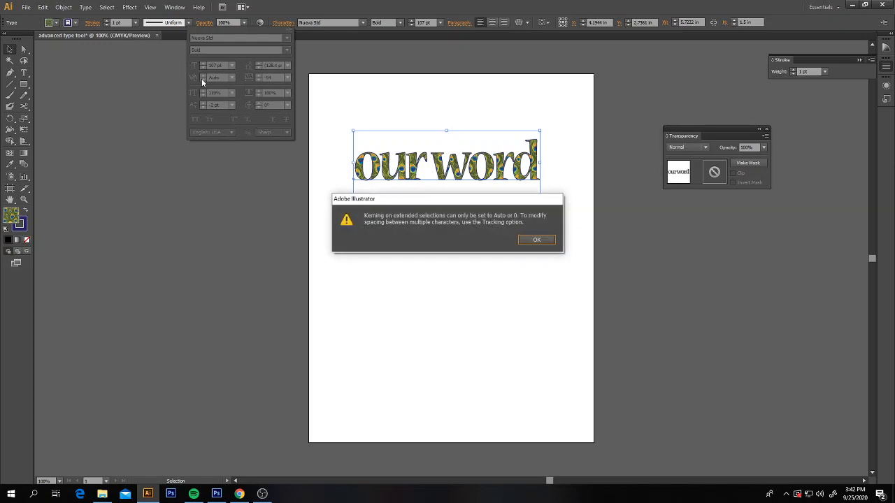
pyautogui.click(532, 241)
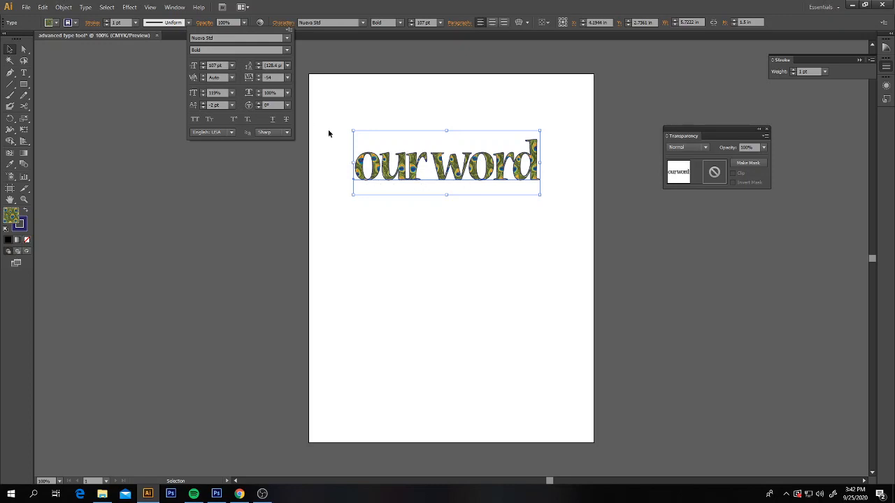
# Step: Loosen the text's tracking to -11
pyautogui.click(257, 75)
pyautogui.click(258, 75)
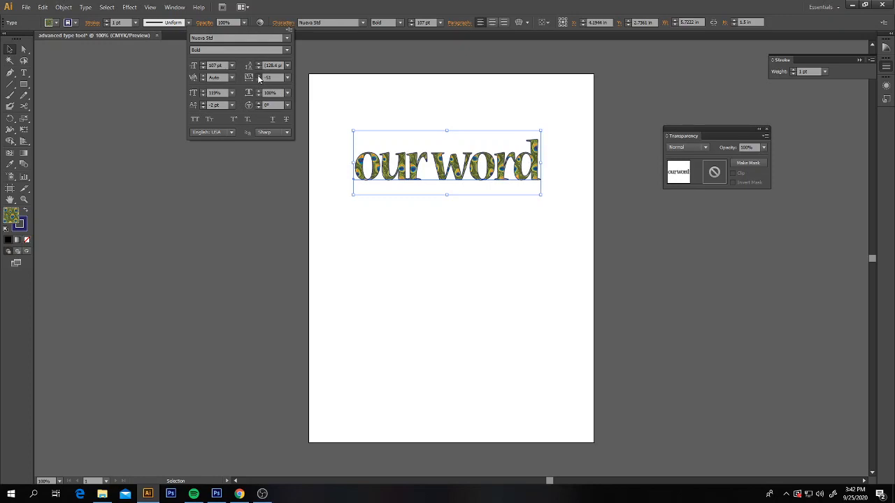
pyautogui.click(257, 75)
pyautogui.click(257, 75)
pyautogui.click(258, 75)
pyautogui.click(257, 74)
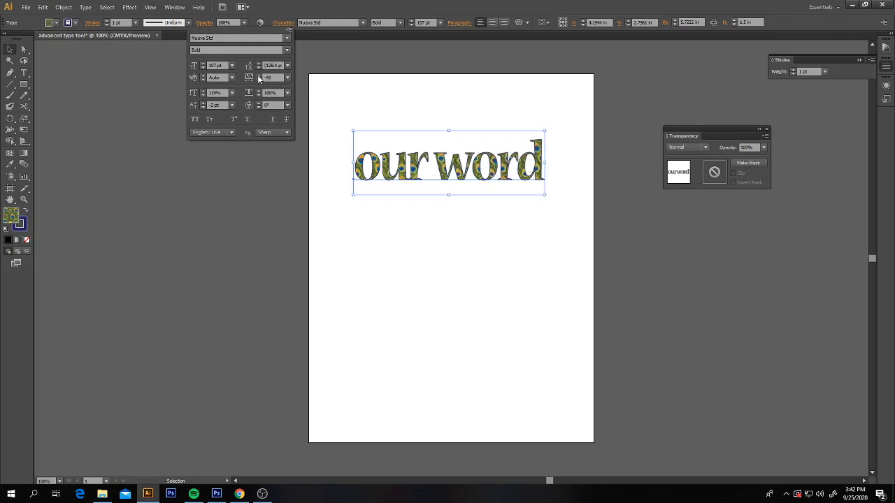
pyautogui.click(257, 75)
pyautogui.click(257, 75)
pyautogui.click(257, 75)
pyautogui.click(257, 75)
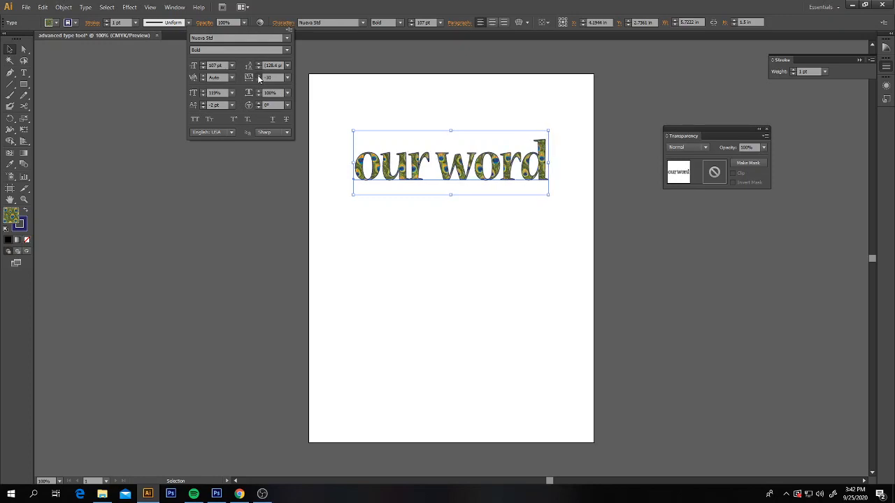
pyautogui.click(258, 75)
pyautogui.click(257, 75)
pyautogui.click(257, 75)
pyautogui.click(258, 75)
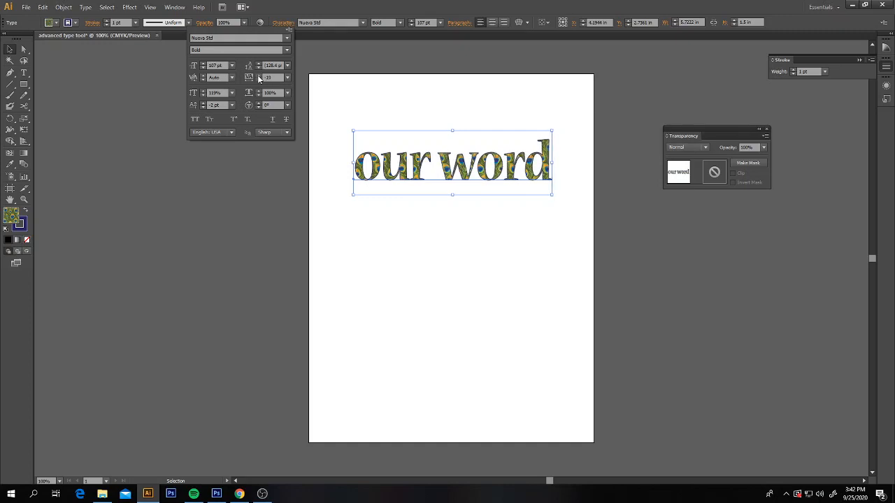
pyautogui.click(258, 74)
pyautogui.click(257, 74)
pyautogui.click(257, 75)
pyautogui.click(257, 74)
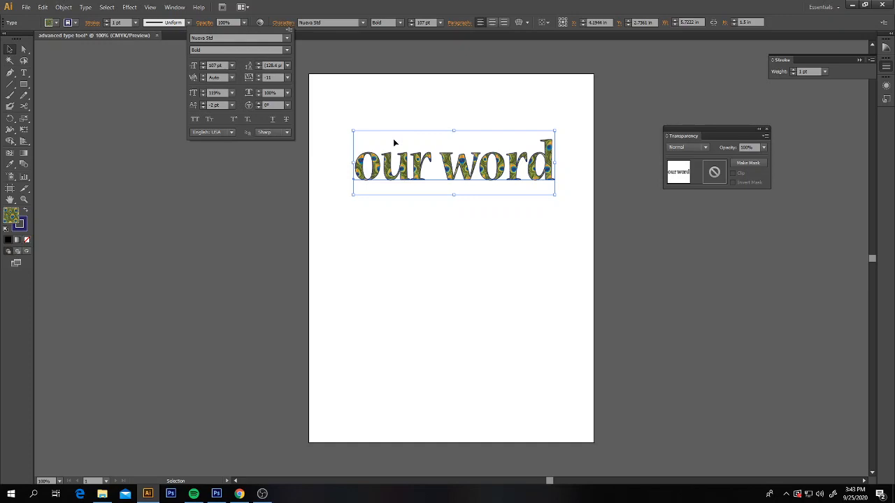
# Step: Reset all character settings of the text to their defaults, and set the font size to 72 pt
pyautogui.click(289, 31)
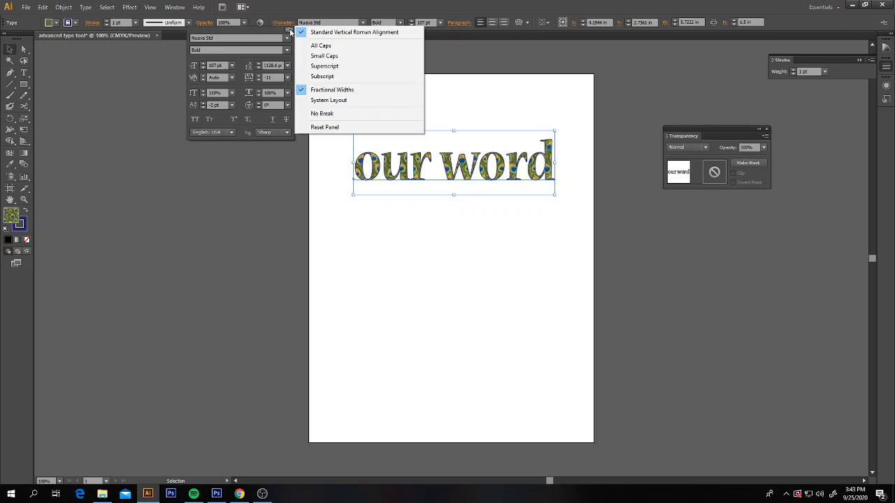
pyautogui.click(342, 129)
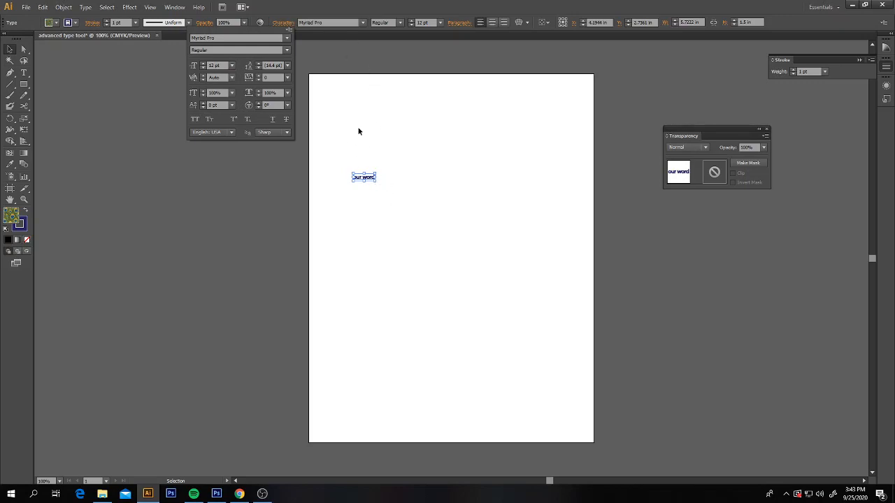
pyautogui.click(439, 23)
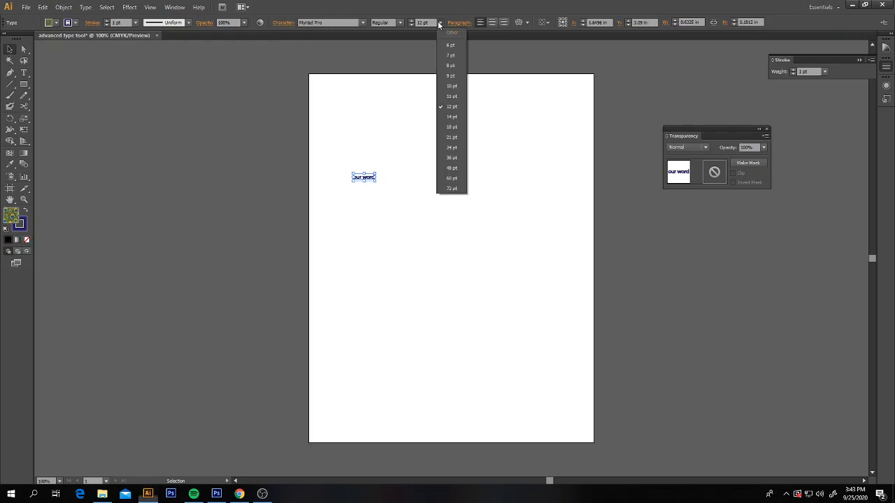
pyautogui.click(449, 189)
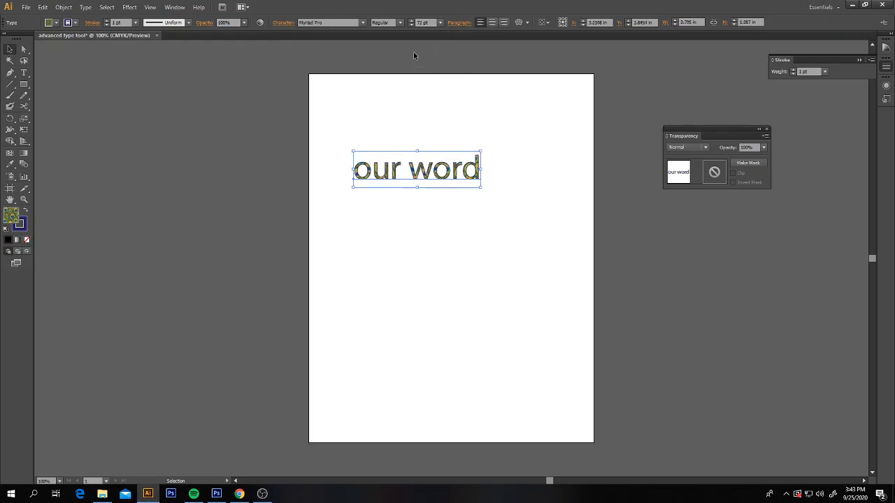
# Step: Change the text's font to Painterz and enlarge the text block to about 5.77 in wide and 2.17 in high
pyautogui.click(363, 22)
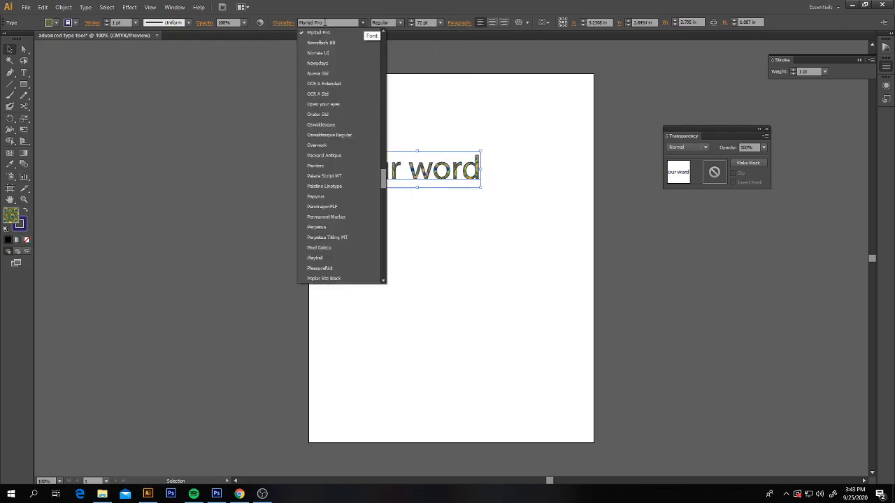
pyautogui.click(331, 166)
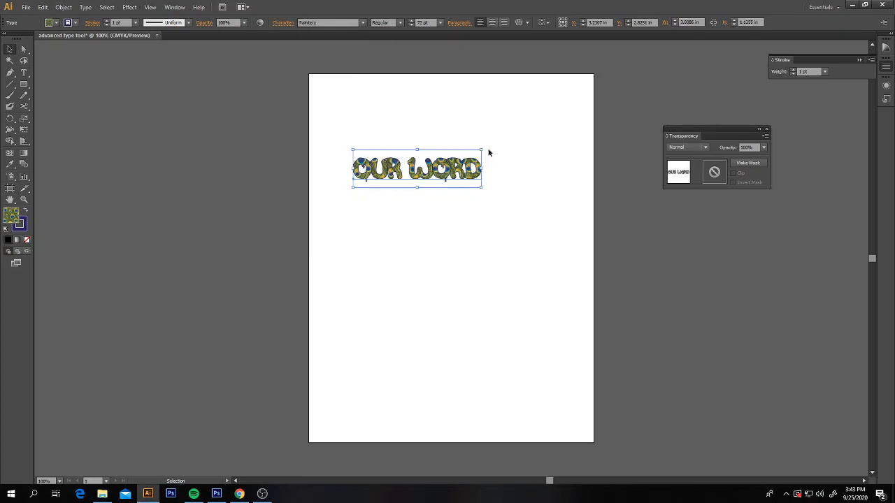
pyautogui.moveTo(481, 149); pyautogui.dragTo(548, 116)
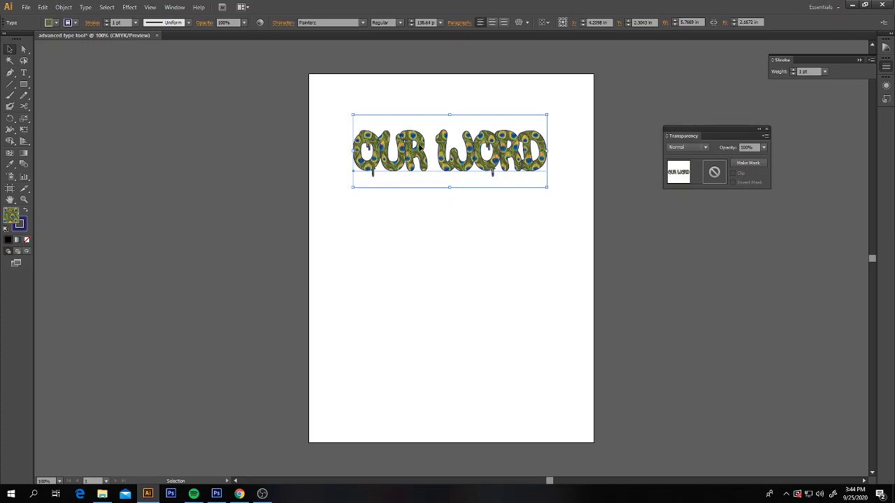
# Step: Add a second line reading "ONE MORE WORD" below the existing line in the same text object
pyautogui.click(24, 72)
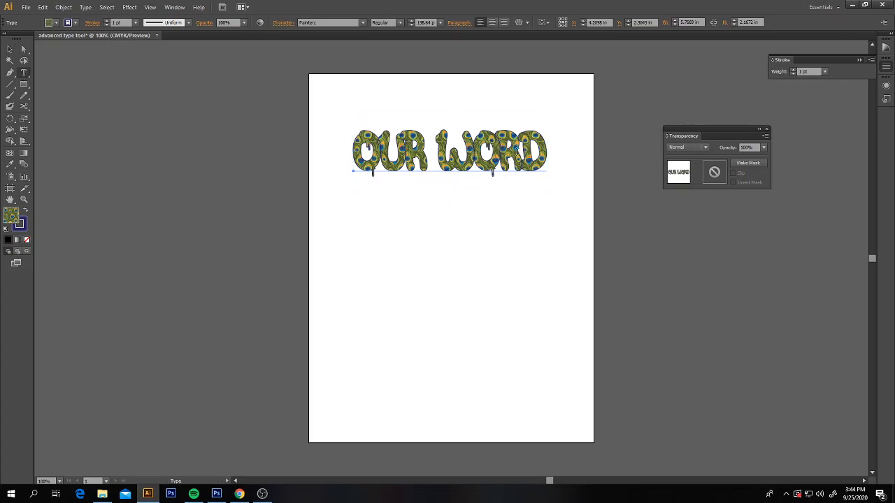
pyautogui.click(546, 151)
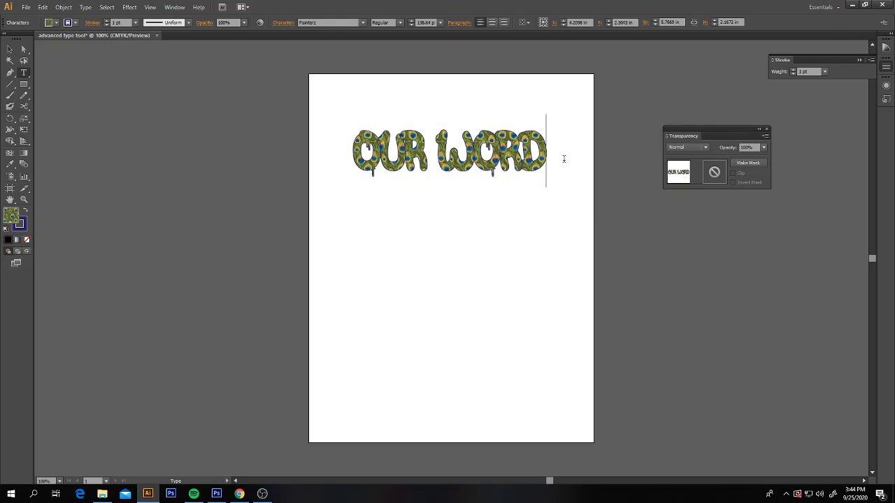
pyautogui.press('Return')
pyautogui.write('ONE MORE WORD')
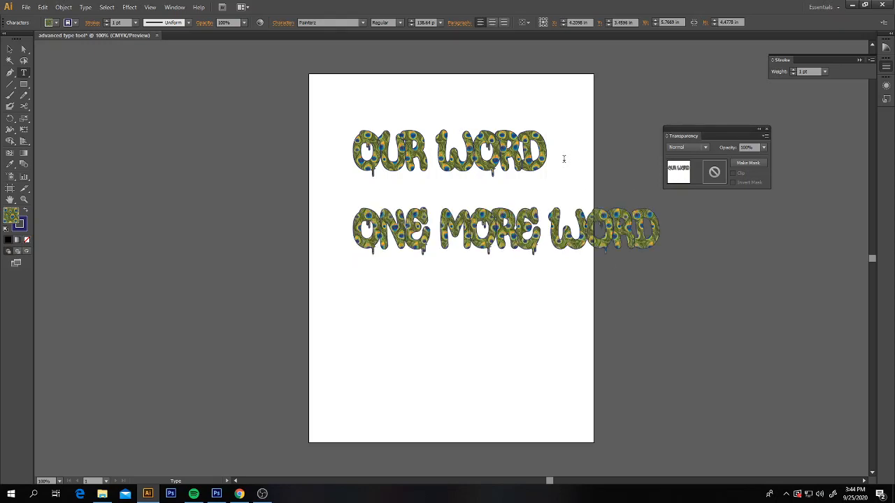
# Step: Set the font size of the whole two-line text to 90 pt
pyautogui.click(10, 49)
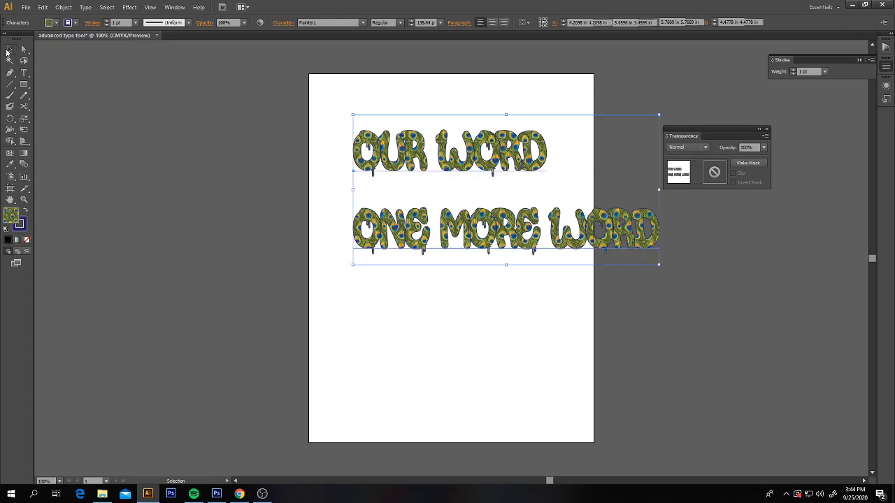
pyautogui.click(440, 23)
pyautogui.click(418, 22)
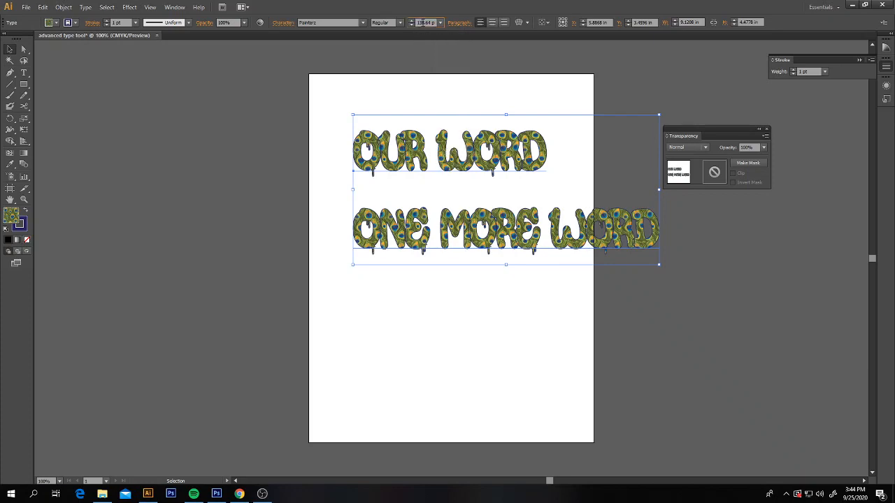
pyautogui.moveTo(432, 23); pyautogui.dragTo(390, 20)
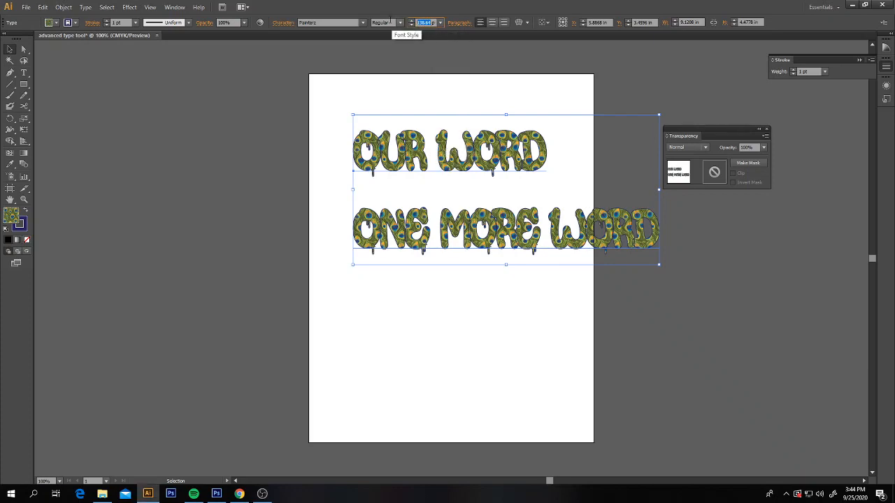
pyautogui.write('90')
pyautogui.press('Return')
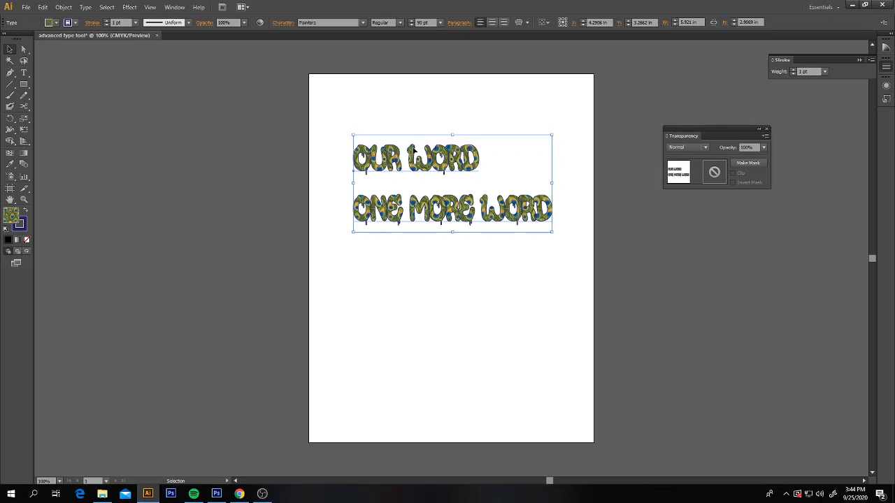
# Step: Tighten the line spacing of the selected two-line text by setting its leading to 63 pt
pyautogui.click(283, 24)
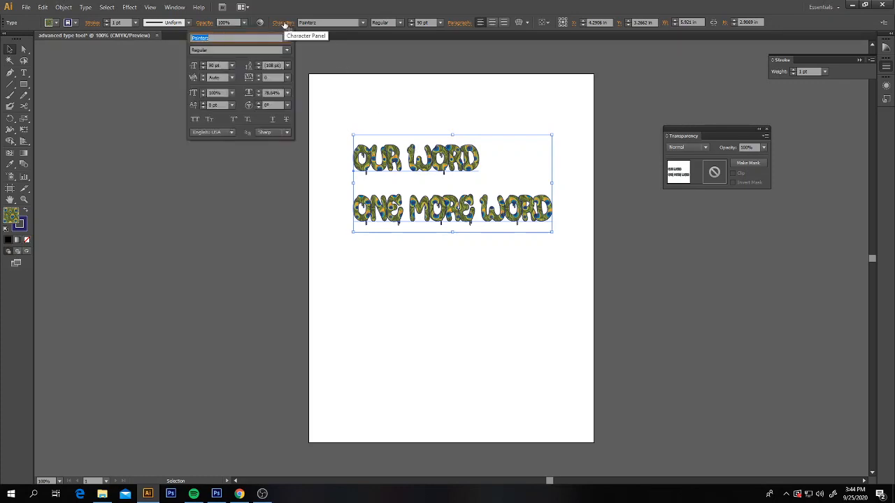
pyautogui.click(260, 67)
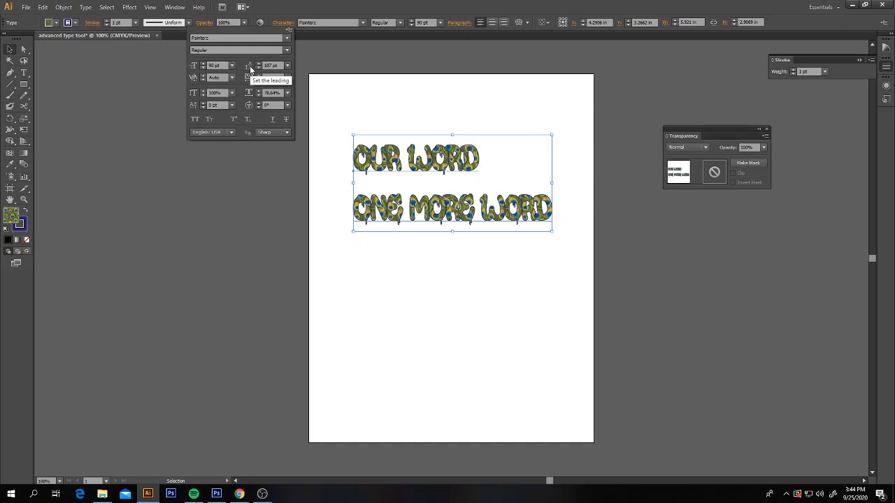
pyautogui.click(259, 67)
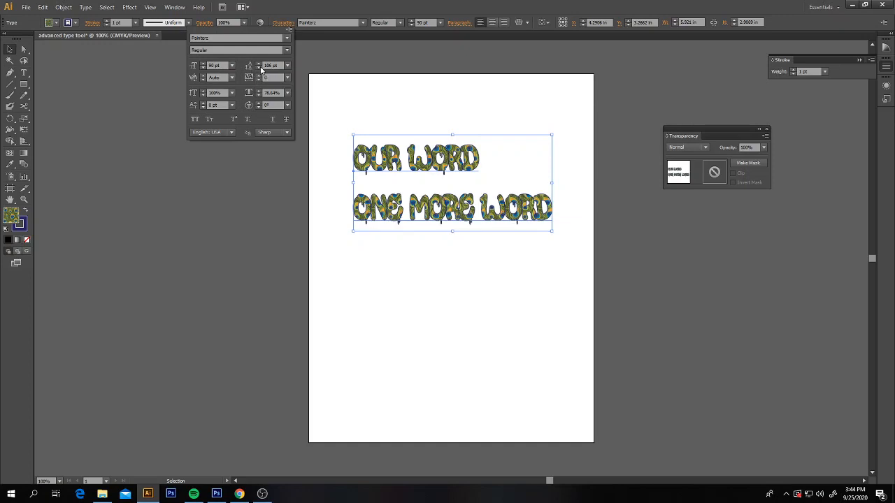
pyautogui.click(260, 67)
pyautogui.click(260, 67)
pyautogui.click(259, 68)
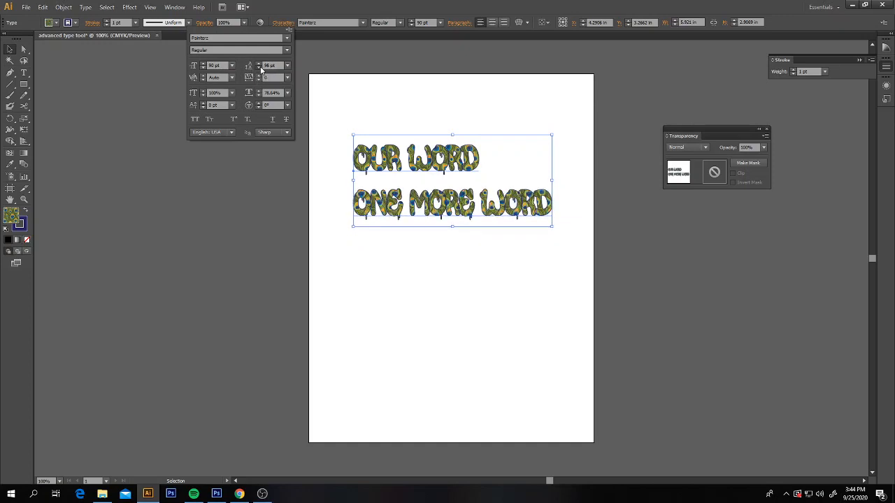
pyautogui.click(259, 68)
pyautogui.click(259, 68)
pyautogui.click(259, 68)
pyautogui.click(260, 68)
pyautogui.click(259, 67)
pyautogui.click(259, 67)
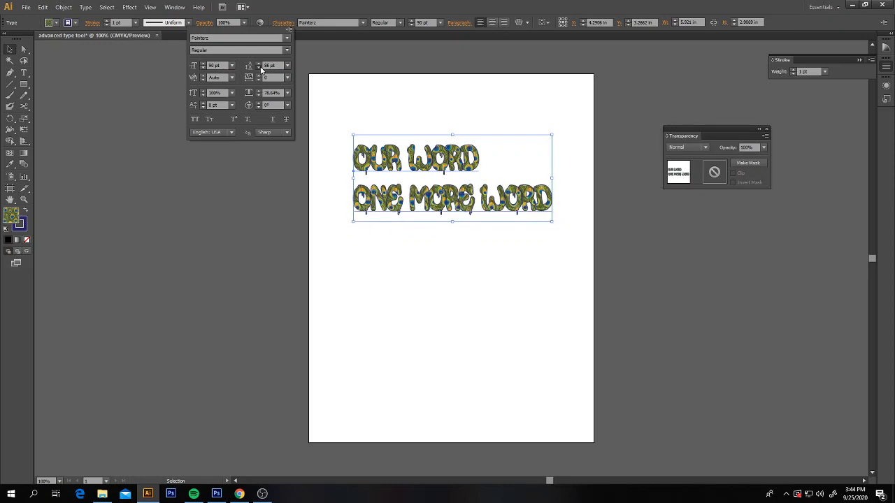
pyautogui.click(259, 68)
pyautogui.click(260, 68)
pyautogui.click(259, 68)
pyautogui.click(260, 68)
pyautogui.click(259, 68)
pyautogui.click(259, 67)
pyautogui.click(260, 68)
pyautogui.click(260, 68)
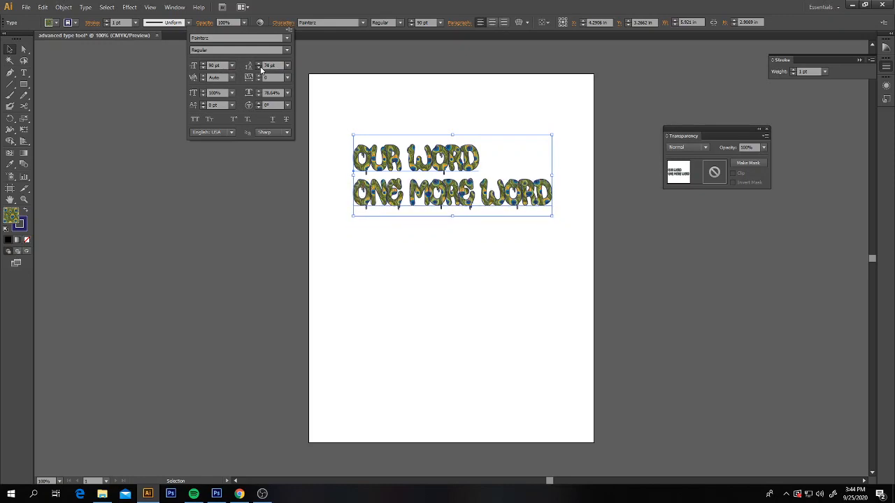
pyautogui.click(259, 67)
pyautogui.click(260, 68)
pyautogui.click(260, 68)
pyautogui.click(259, 68)
pyautogui.click(259, 67)
pyautogui.click(259, 67)
pyautogui.click(259, 68)
pyautogui.click(260, 67)
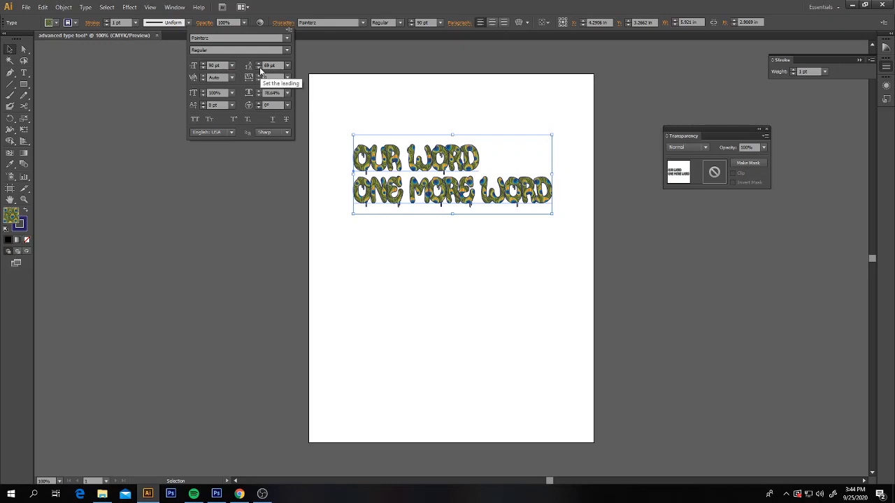
pyautogui.click(259, 68)
pyautogui.click(260, 68)
pyautogui.click(260, 68)
pyautogui.click(259, 68)
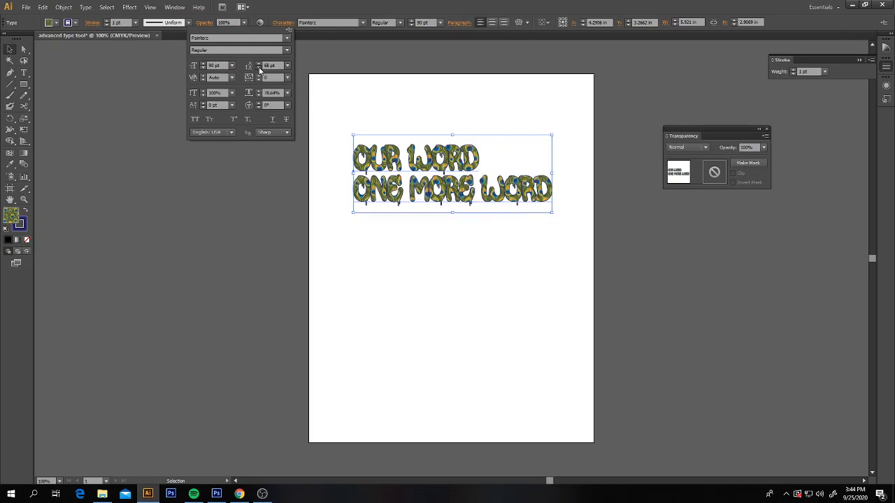
pyautogui.click(259, 68)
pyautogui.click(259, 68)
pyautogui.click(259, 68)
pyautogui.click(259, 68)
pyautogui.click(259, 68)
pyautogui.click(259, 67)
pyautogui.click(259, 68)
pyautogui.click(260, 68)
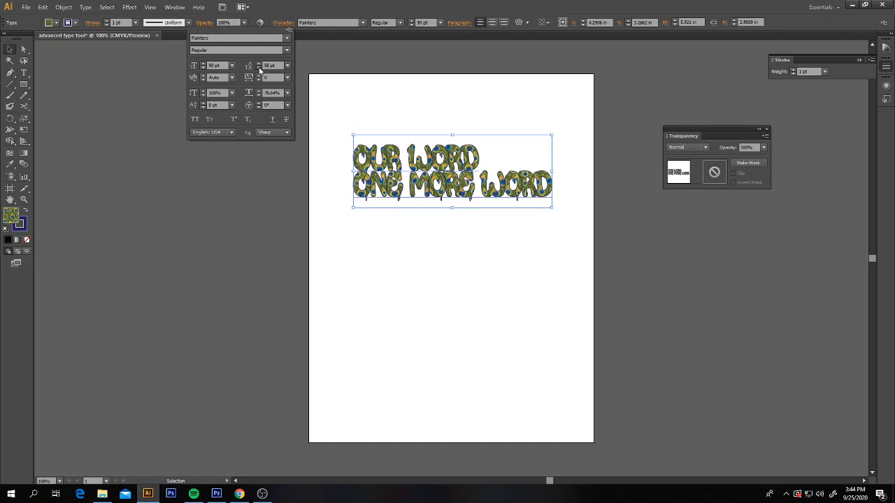
pyautogui.click(259, 68)
pyautogui.click(259, 68)
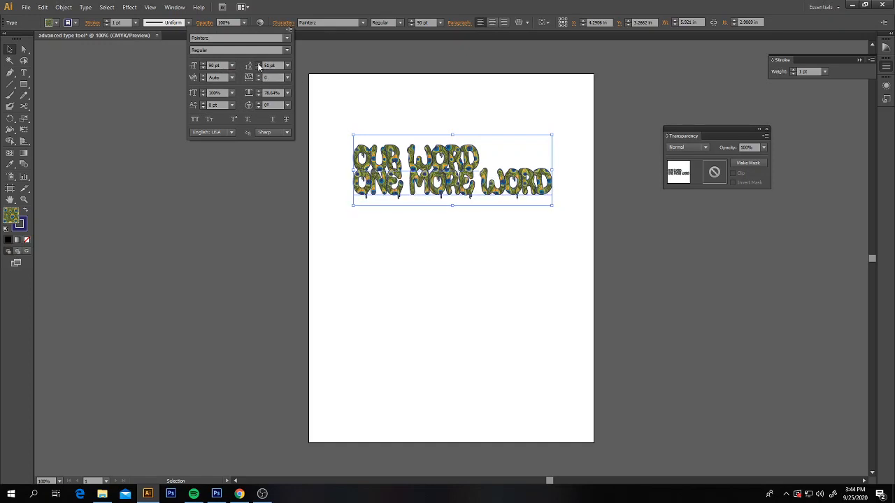
pyautogui.click(259, 65)
pyautogui.click(259, 65)
pyautogui.click(259, 65)
pyautogui.click(259, 65)
pyautogui.click(259, 65)
pyautogui.click(259, 65)
pyautogui.click(258, 65)
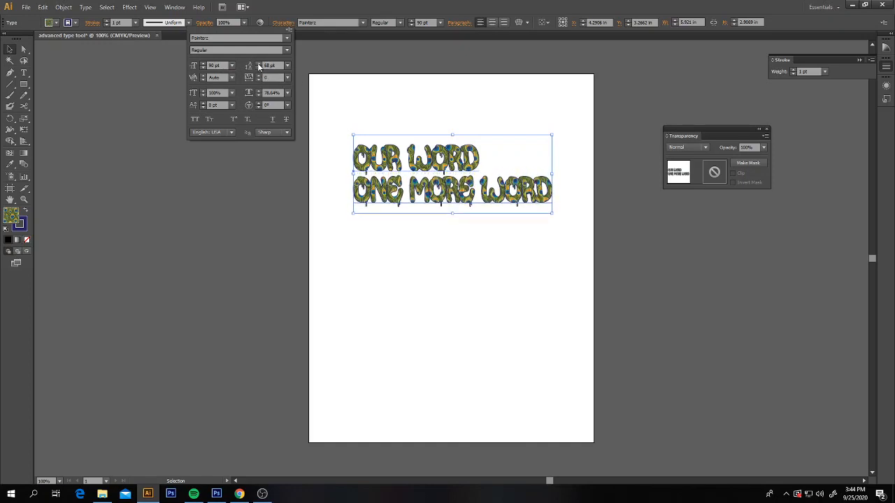
pyautogui.click(259, 65)
pyautogui.click(259, 65)
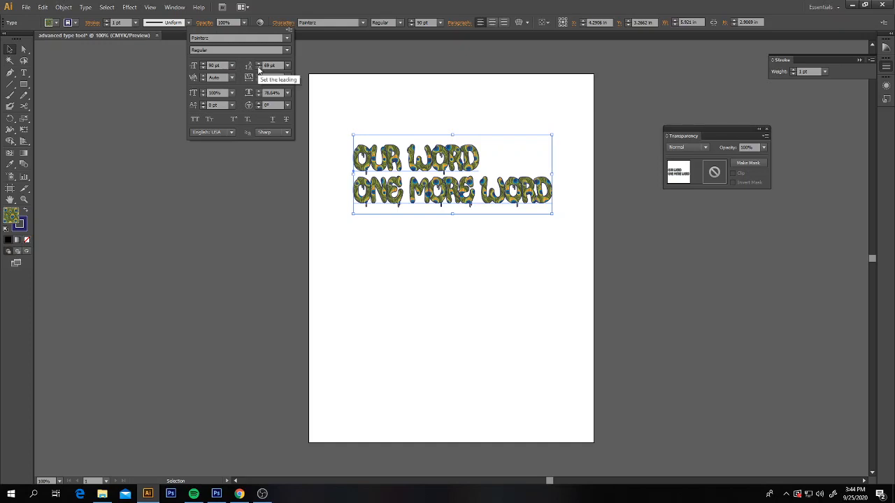
pyautogui.click(259, 67)
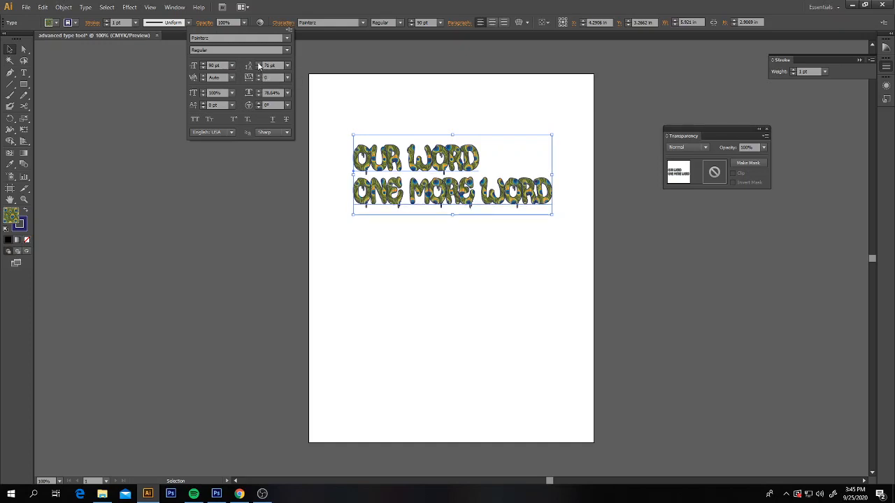
pyautogui.click(259, 67)
pyautogui.click(259, 68)
pyautogui.click(259, 68)
pyautogui.click(259, 68)
pyautogui.click(260, 68)
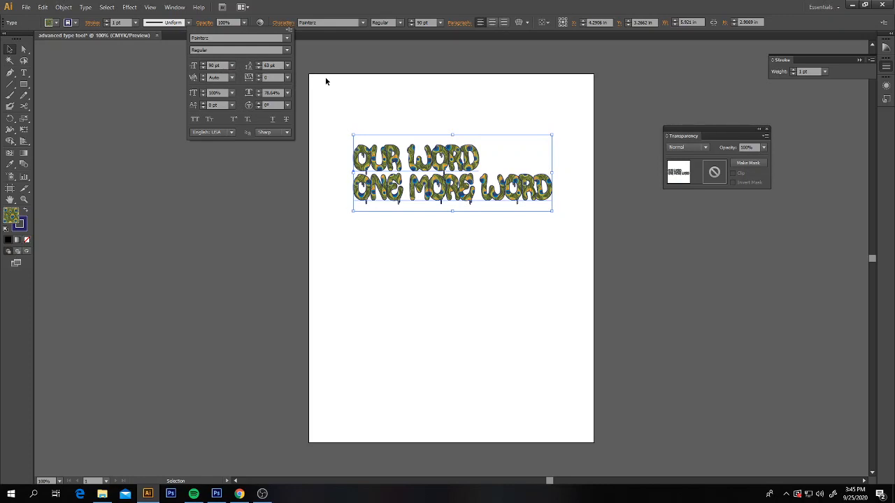
pyautogui.click(433, 98)
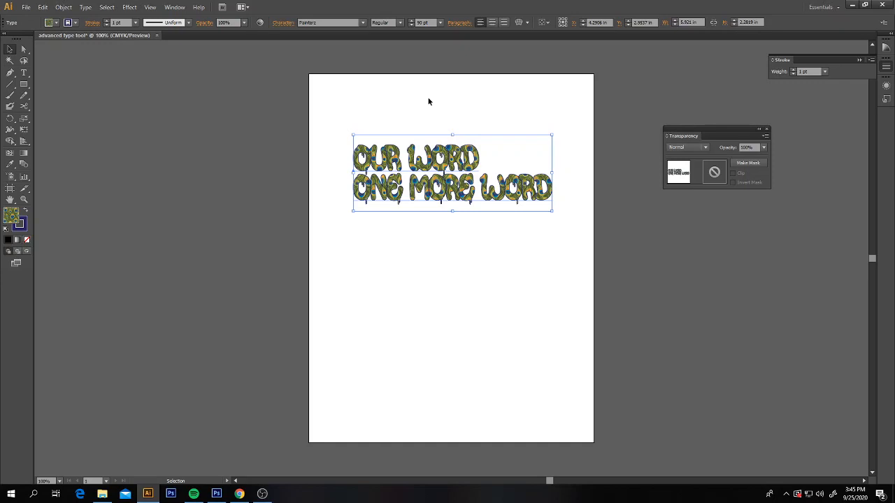
# Step: Save the document as "advanced type tool" in Adobe Illustrator format in the lessons folder, keeping the Illustrator CS6 options
pyautogui.click(26, 7)
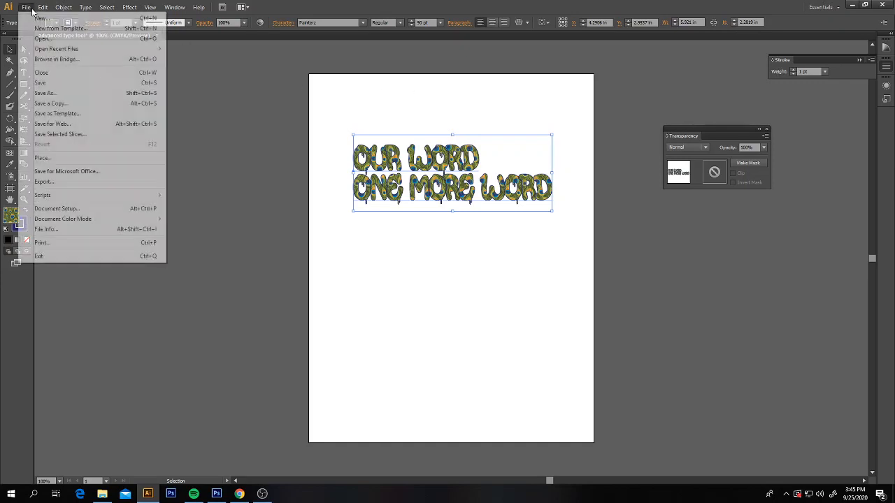
pyautogui.click(51, 84)
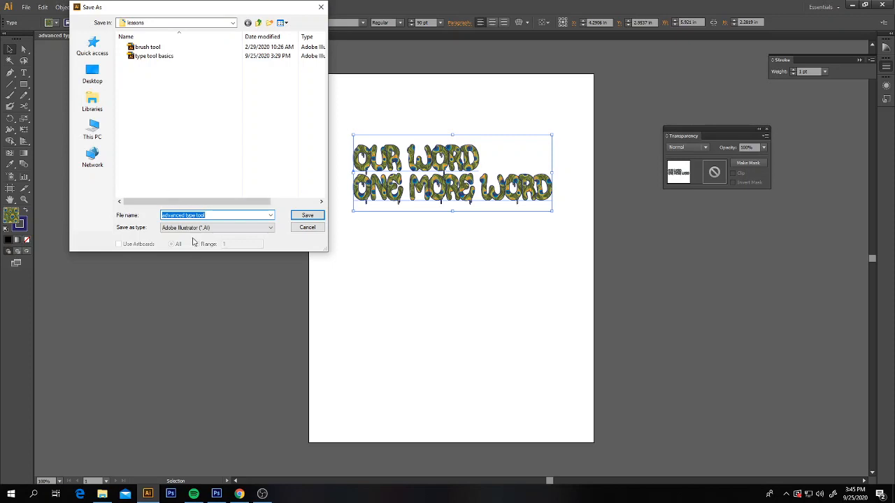
pyautogui.click(299, 217)
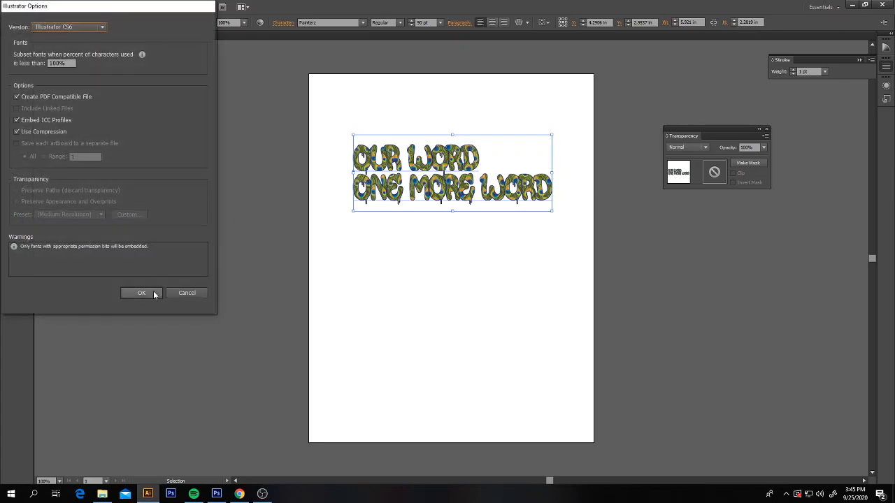
pyautogui.click(154, 294)
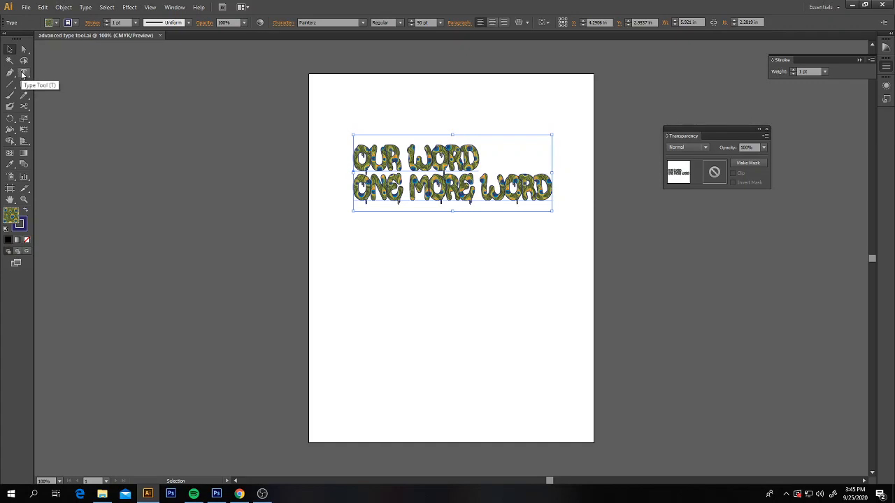
# Step: Move the two-line text to the artboard's upper left and place a separate text reading "yet another word" below it, starting at the artboard's left edge
pyautogui.moveTo(385, 164); pyautogui.dragTo(361, 112)
pyautogui.click(386, 194)
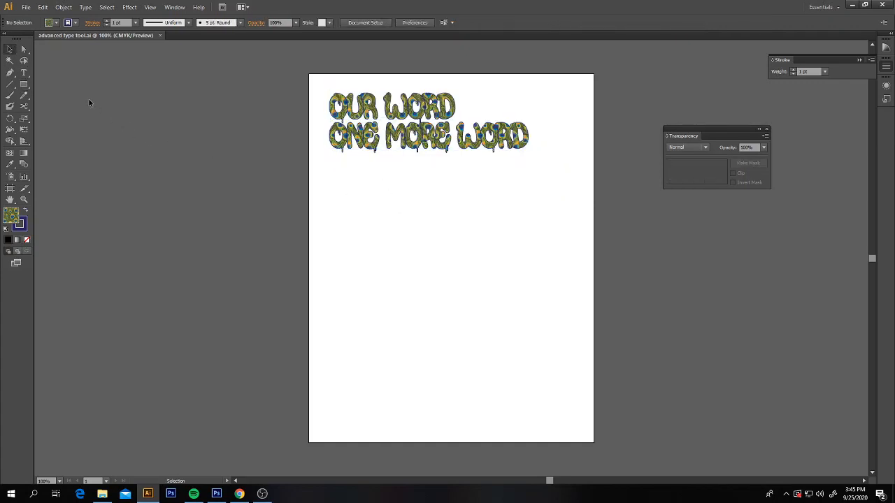
pyautogui.click(22, 72)
pyautogui.click(368, 210)
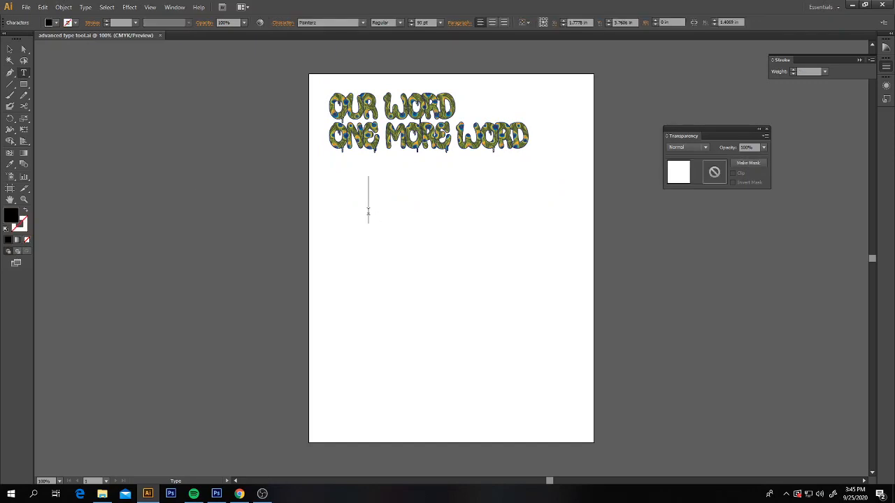
pyautogui.write('YET AN')
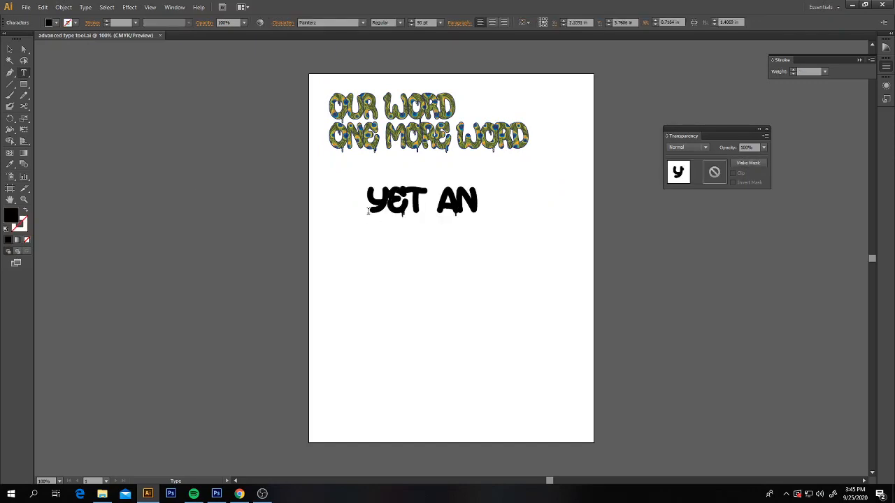
pyautogui.write('OTHER WORD')
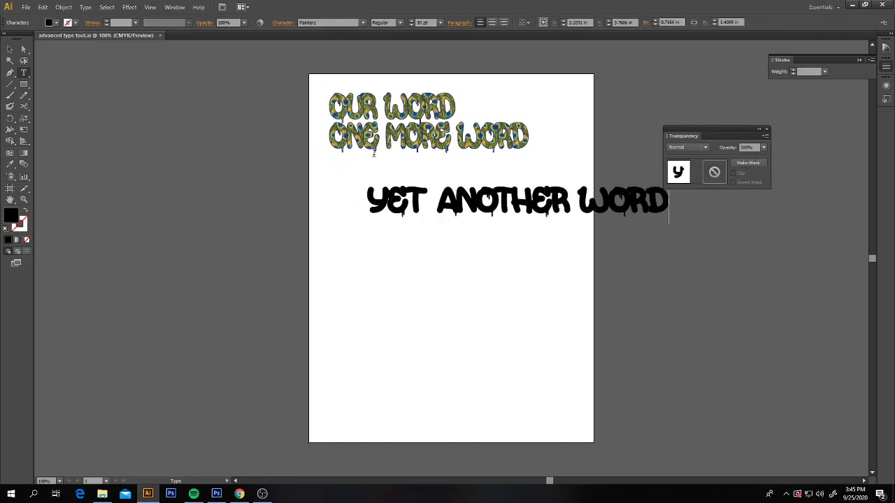
pyautogui.click(10, 49)
pyautogui.moveTo(567, 205); pyautogui.dragTo(509, 208)
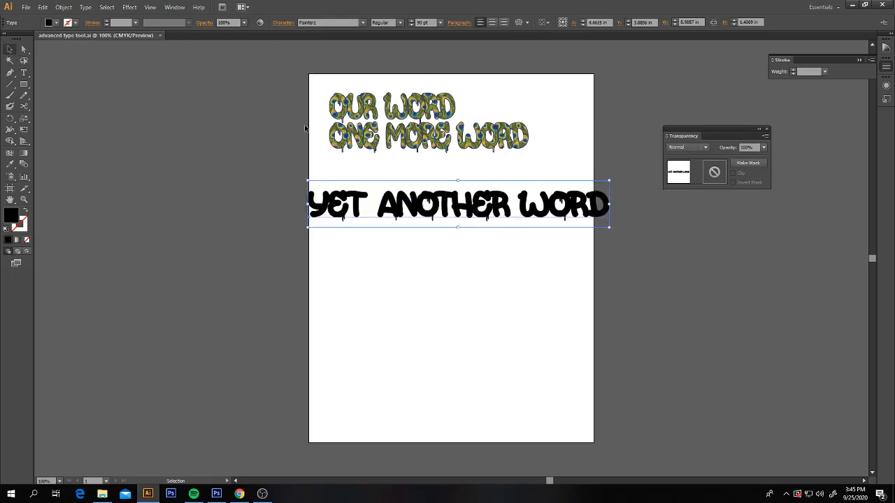
# Step: Try the fonts Playball and Rage Italic on the "yet another word" text, with its size set to 72 pt
pyautogui.click(362, 22)
pyautogui.click(339, 132)
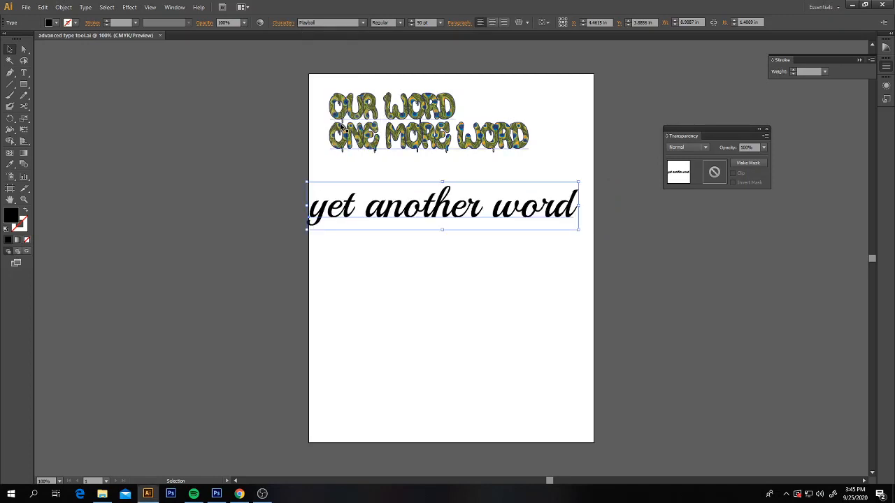
pyautogui.click(443, 25)
pyautogui.click(450, 190)
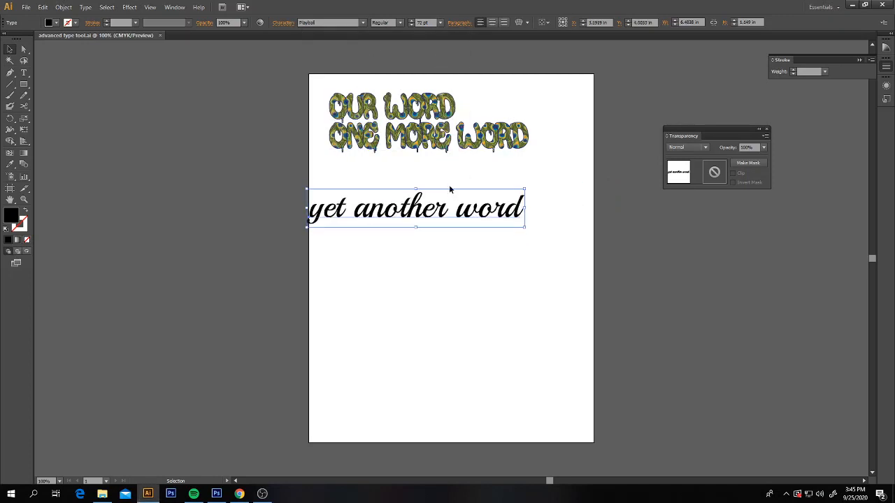
pyautogui.click(364, 23)
pyautogui.click(340, 114)
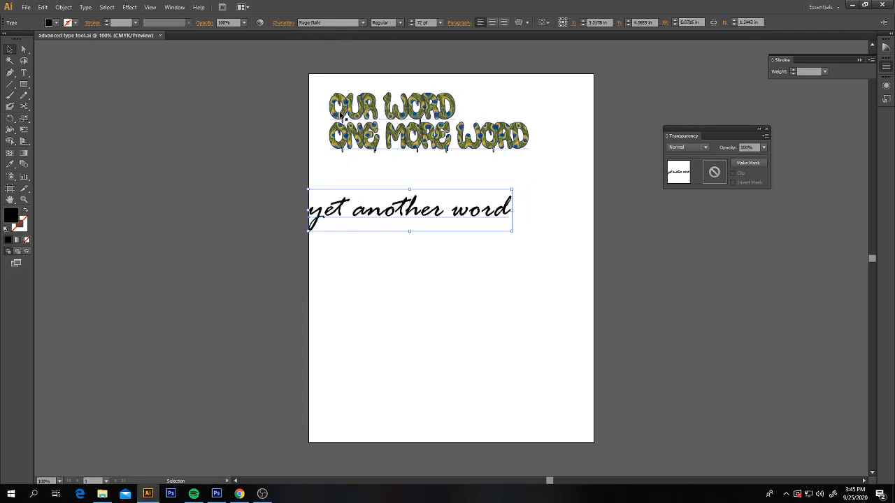
# Step: Change the "yet another word" text to the Saucer BB font and set its size to 45 pt
pyautogui.click(364, 22)
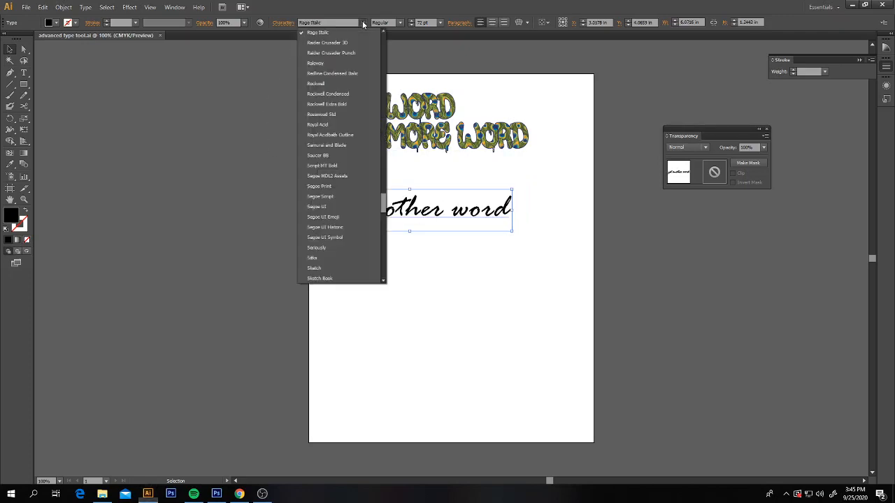
pyautogui.click(341, 156)
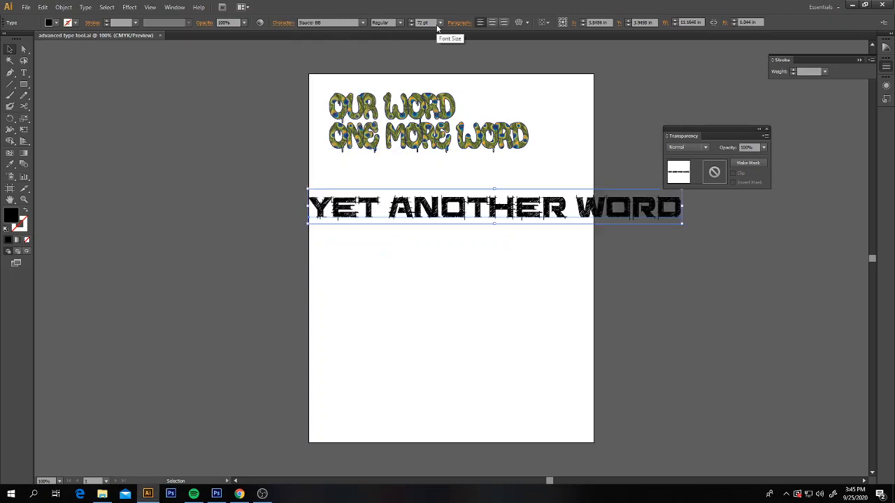
pyautogui.click(440, 23)
pyautogui.click(451, 175)
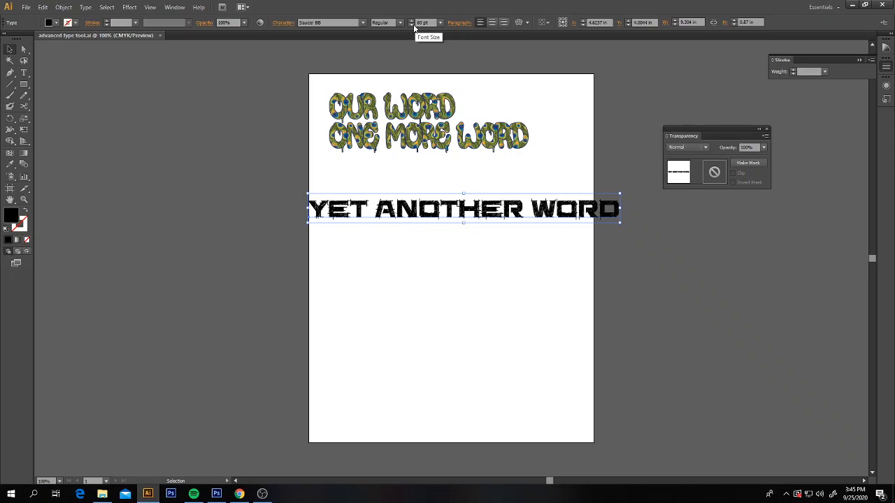
pyautogui.click(412, 25)
pyautogui.click(412, 25)
pyautogui.click(412, 25)
pyautogui.click(412, 25)
pyautogui.click(412, 25)
pyautogui.click(412, 25)
pyautogui.click(412, 25)
pyautogui.click(412, 25)
pyautogui.click(411, 26)
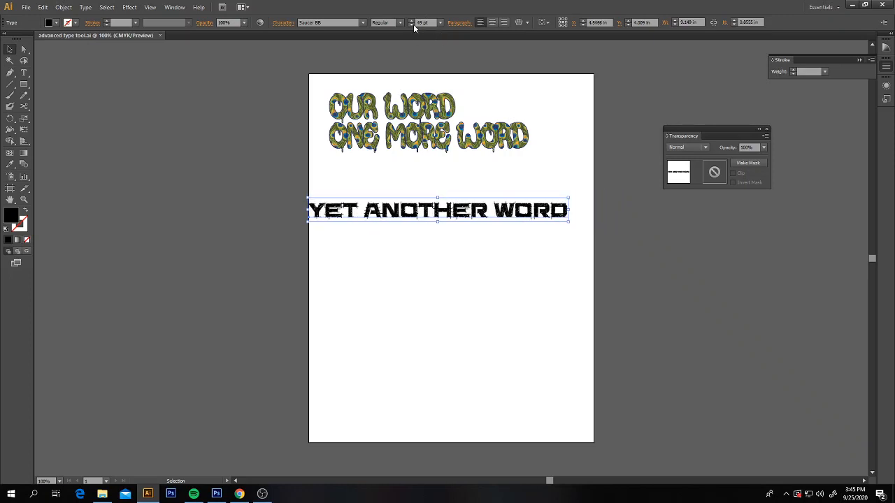
pyautogui.click(412, 25)
pyautogui.click(411, 26)
pyautogui.click(412, 25)
pyautogui.click(412, 25)
pyautogui.click(412, 25)
# Step: Move the "yet another word" text up and right so it starts under the left edge of the two-line text
pyautogui.click(12, 51)
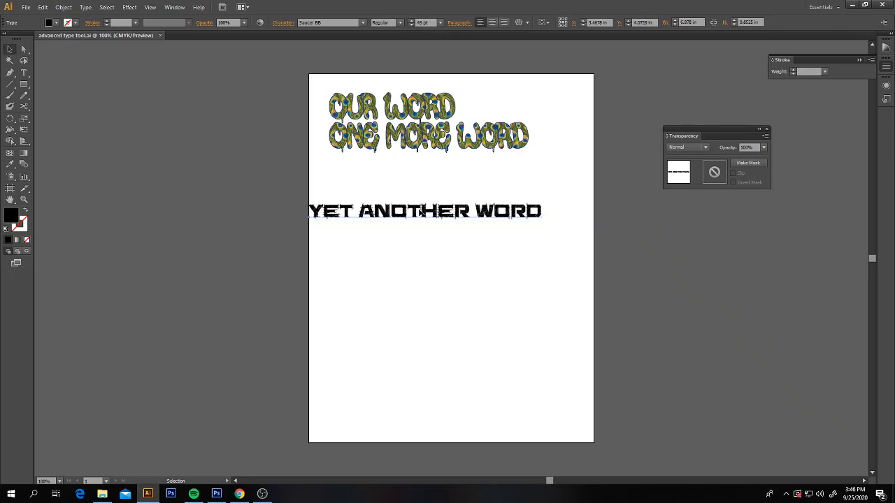
pyautogui.moveTo(424, 213); pyautogui.dragTo(444, 195)
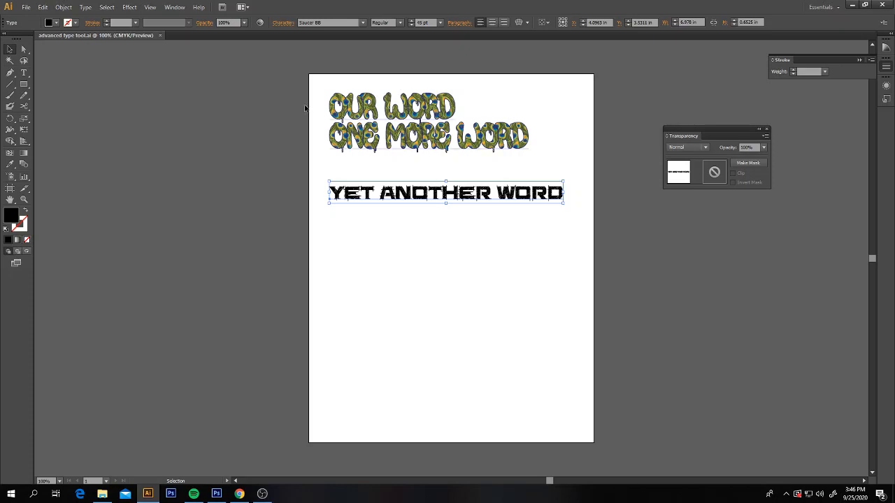
# Step: Try converting the "yet another word" text to outlines, and undo the conversion
pyautogui.click(63, 7)
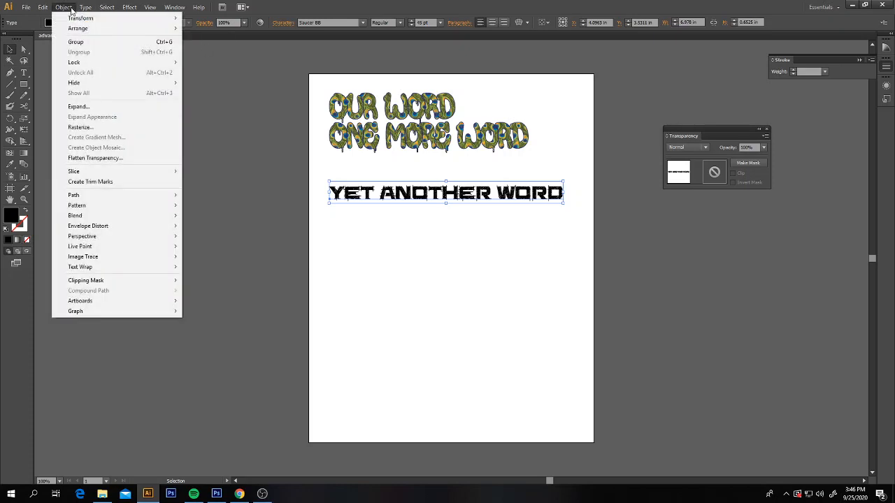
pyautogui.moveTo(85, 9)
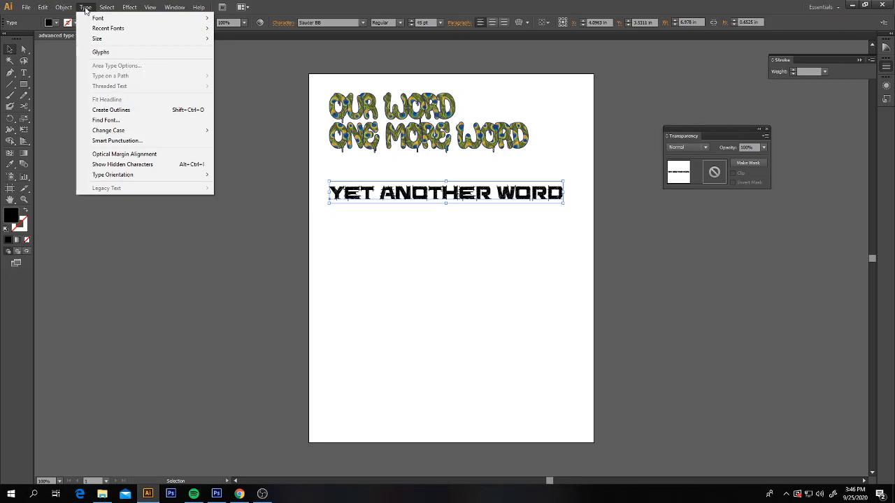
pyautogui.click(104, 111)
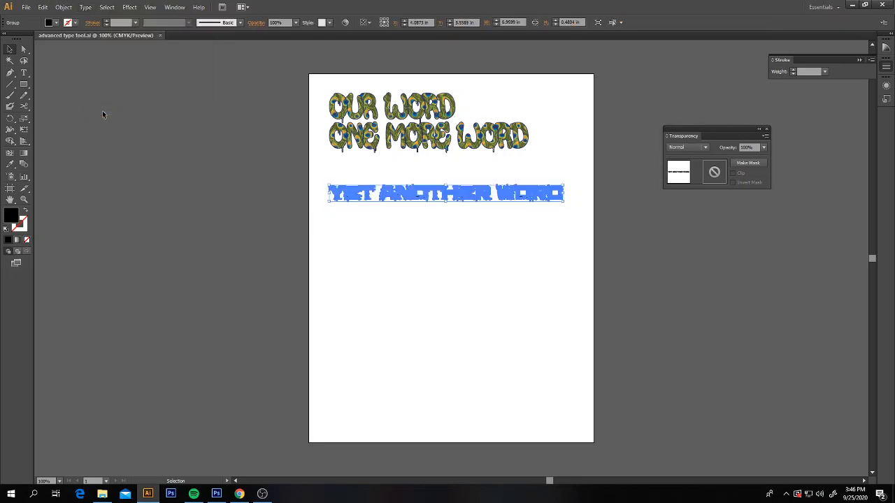
pyautogui.click(395, 288)
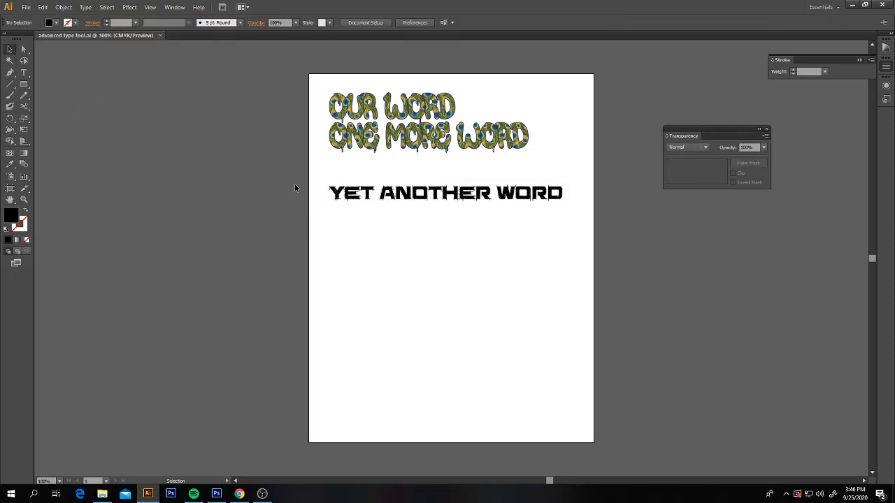
pyautogui.hotkey('ctrl', 'z')
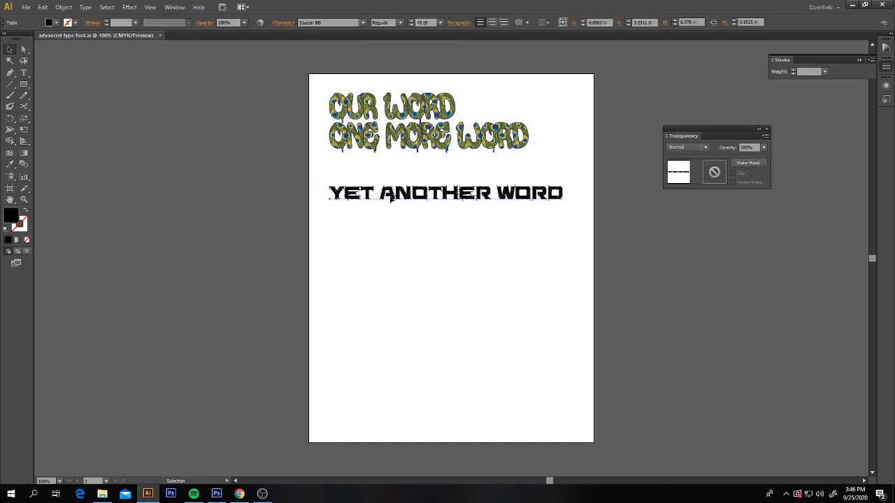
# Step: Convert the "yet another word" text to outlines and deselect it
pyautogui.click(392, 198)
pyautogui.rightClick(393, 198)
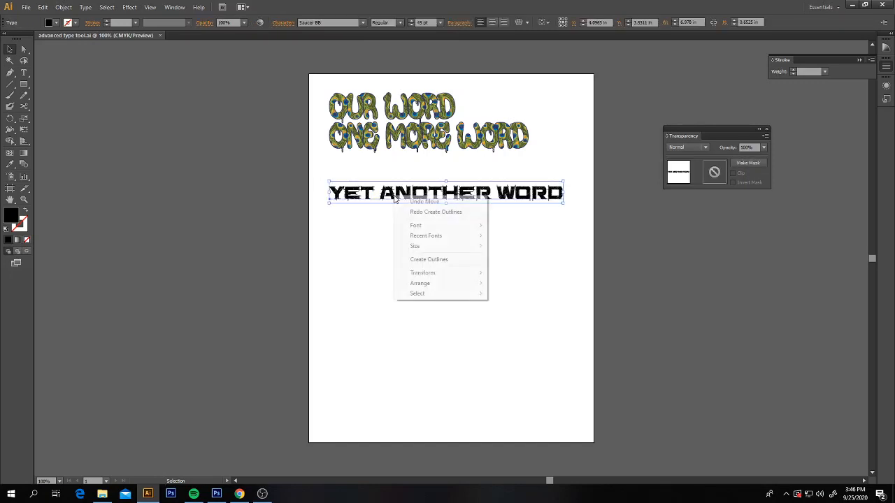
pyautogui.click(429, 259)
pyautogui.click(477, 245)
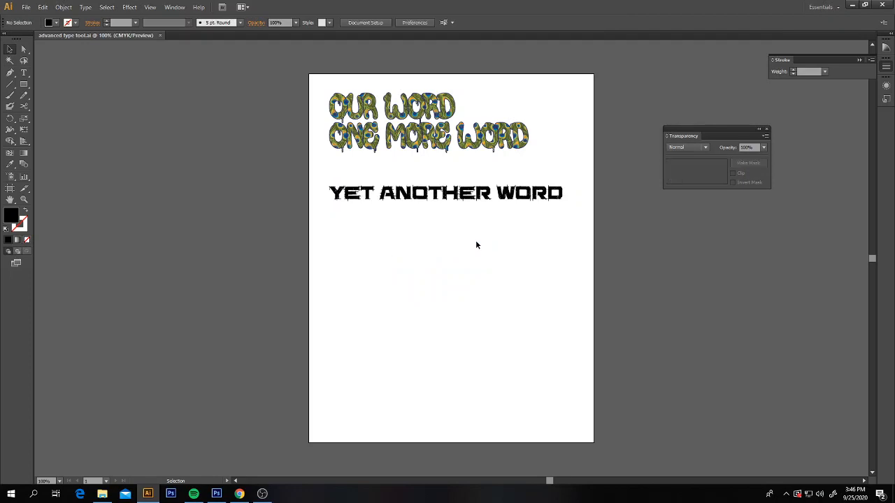
# Step: Reshape the outlined T of "YET" with Direct Selection by pulling its upper corner anchor points upward beyond the line of letters
pyautogui.click(23, 200)
pyautogui.click(397, 198)
pyautogui.click(489, 247)
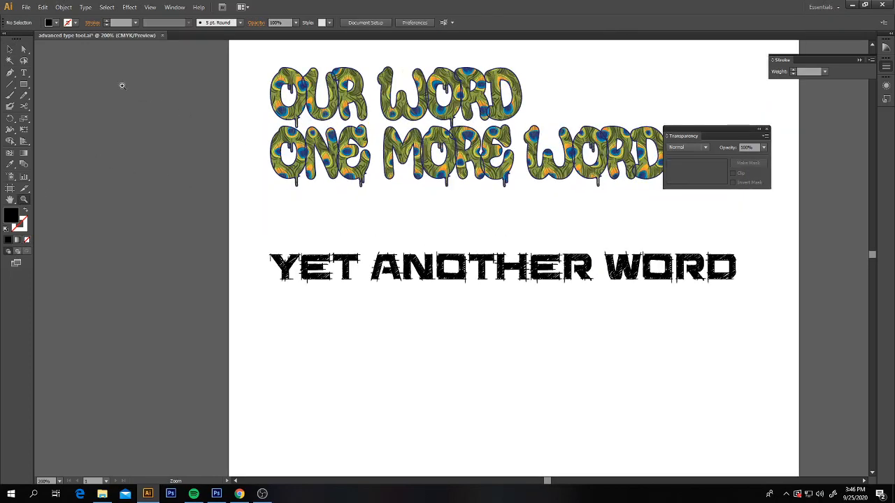
pyautogui.click(9, 50)
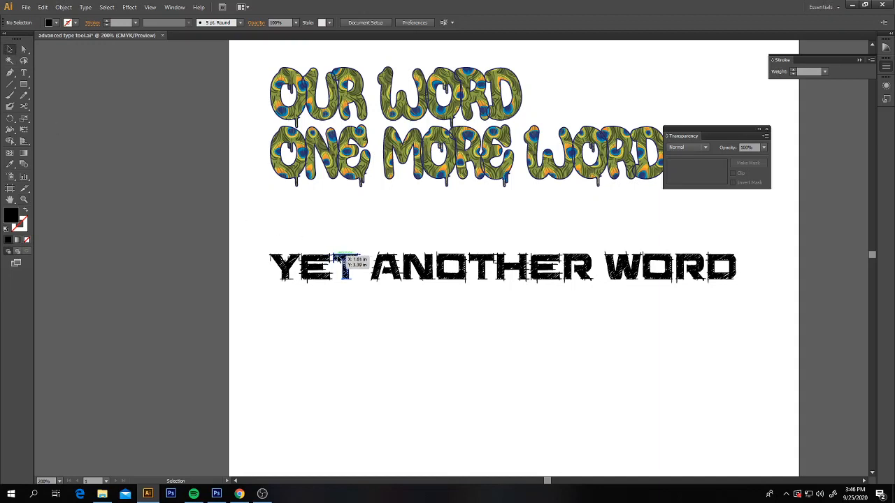
pyautogui.click(348, 259)
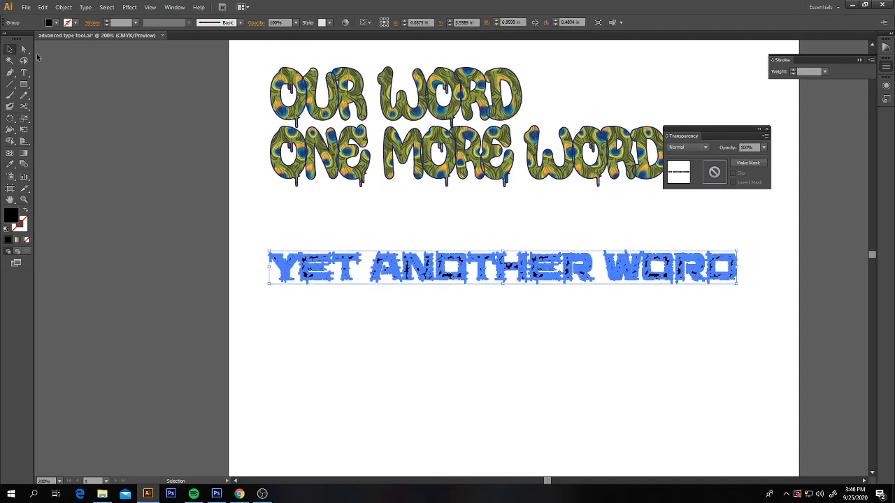
pyautogui.click(23, 49)
pyautogui.click(400, 255)
pyautogui.click(349, 259)
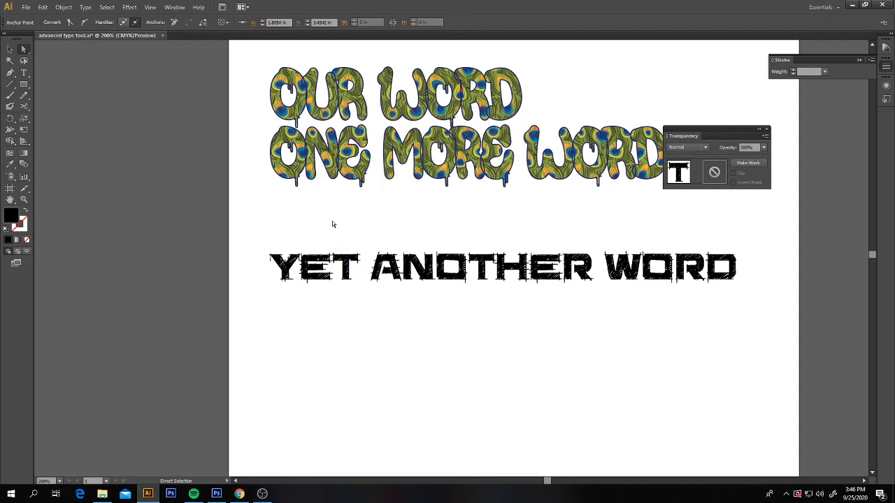
pyautogui.click(358, 256)
pyautogui.moveTo(358, 256)
pyautogui.mouseDown()
pyautogui.moveTo(369, 239)
pyautogui.moveTo(369, 254)
pyautogui.moveTo(360, 255)
pyautogui.moveTo(368, 255)
pyautogui.moveTo(336, 256)
pyautogui.moveTo(335, 239)
pyautogui.moveTo(353, 255)
pyautogui.moveTo(368, 243)
pyautogui.mouseUp()
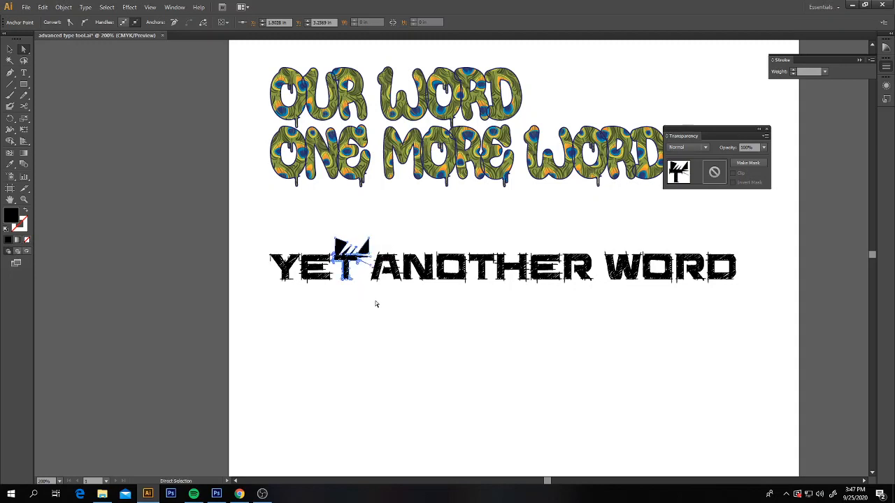
pyautogui.click(376, 304)
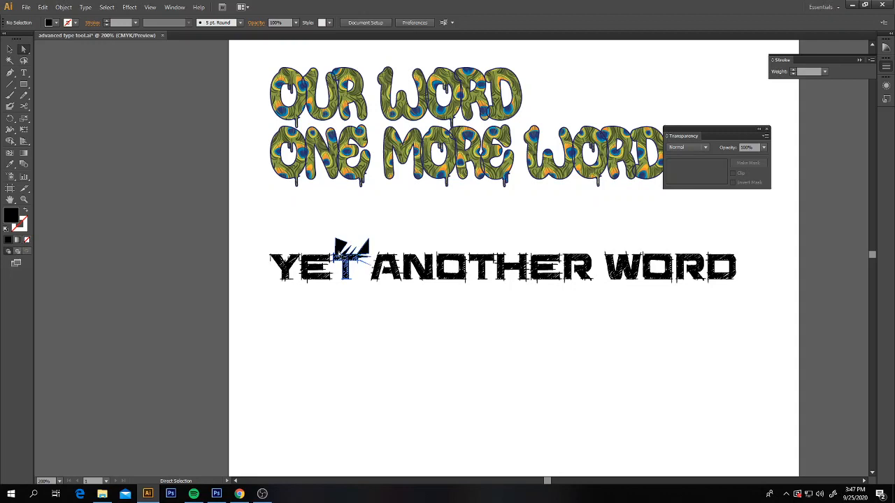
# Step: Ungroup the outlined "yet another word" lettering into separate letters
pyautogui.press('v')
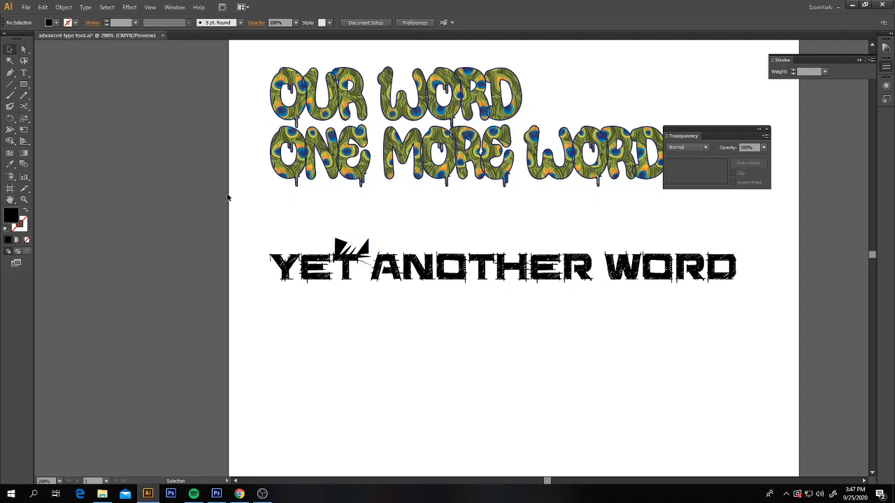
pyautogui.click(350, 255)
pyautogui.rightClick(445, 274)
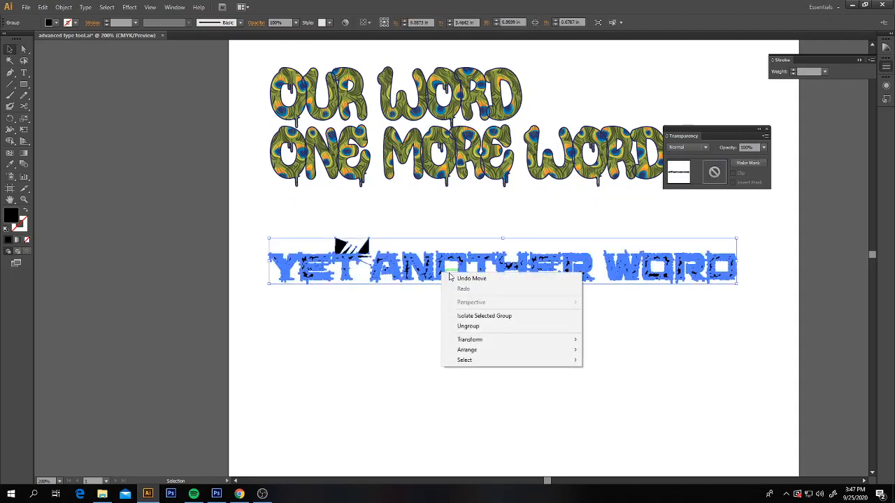
pyautogui.click(465, 326)
pyautogui.click(402, 325)
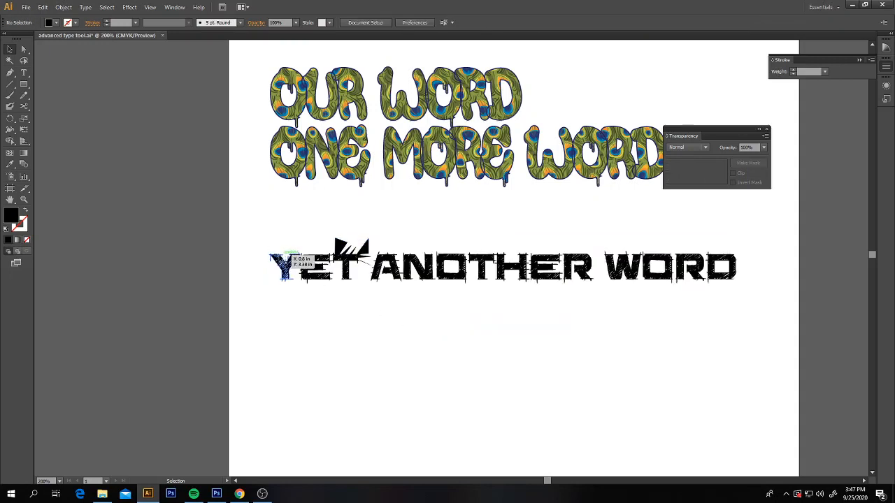
# Step: Move the Y of "YET" slightly left, and the final D of "WORD" up and right, away from their words
pyautogui.moveTo(263, 246); pyautogui.dragTo(260, 273)
pyautogui.click(314, 314)
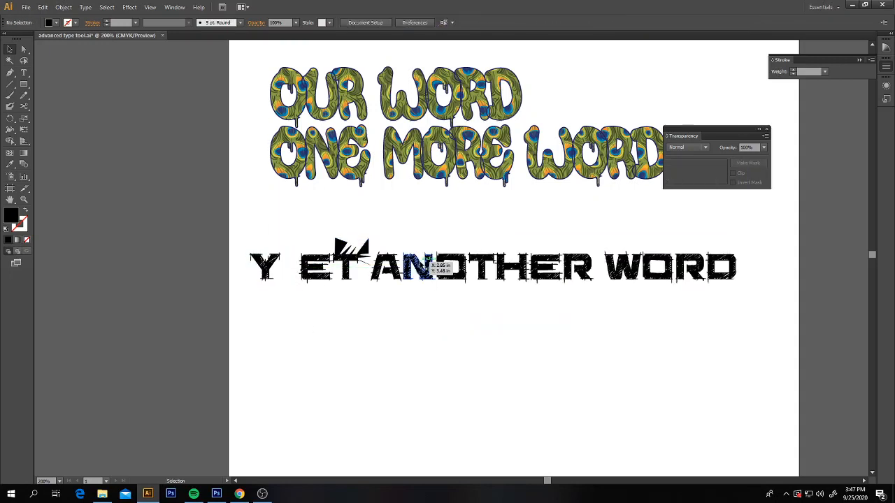
pyautogui.click(727, 271)
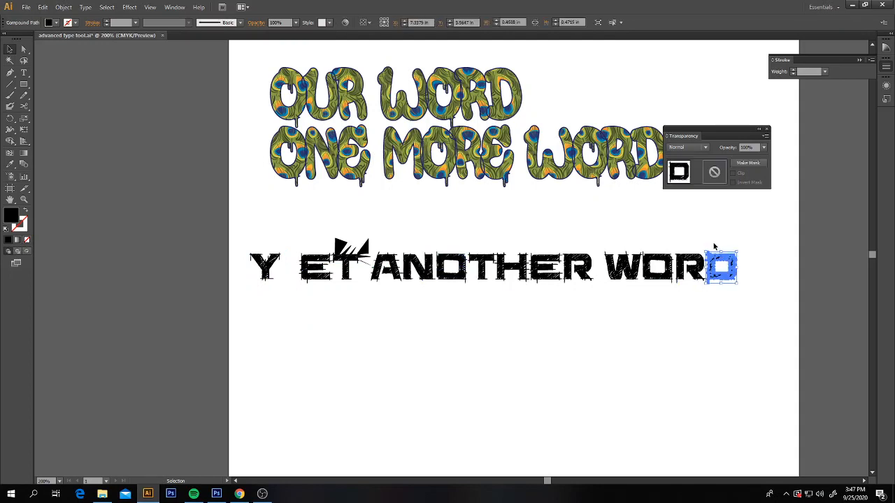
pyautogui.moveTo(732, 271); pyautogui.dragTo(748, 258)
pyautogui.click(744, 297)
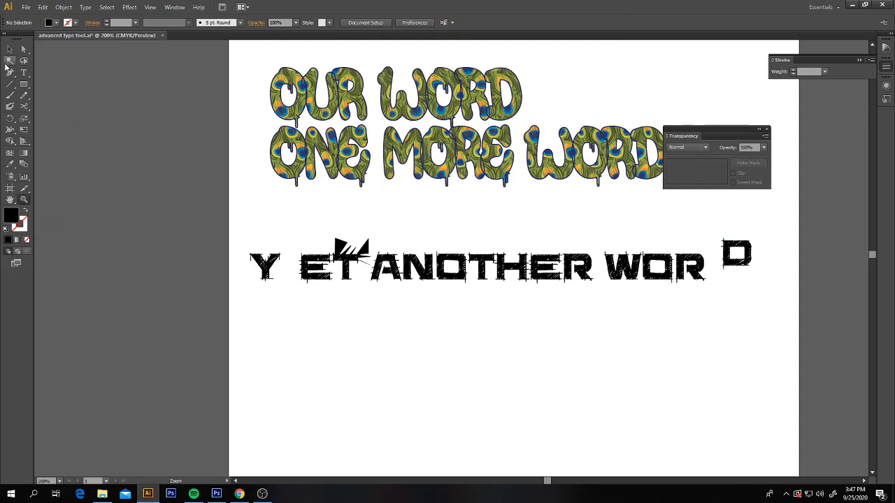
# Step: Enlarge the Y of "YET" to about 0.94 by 0.86 in, overlapping the E, and fill it with light blue
pyautogui.click(265, 269)
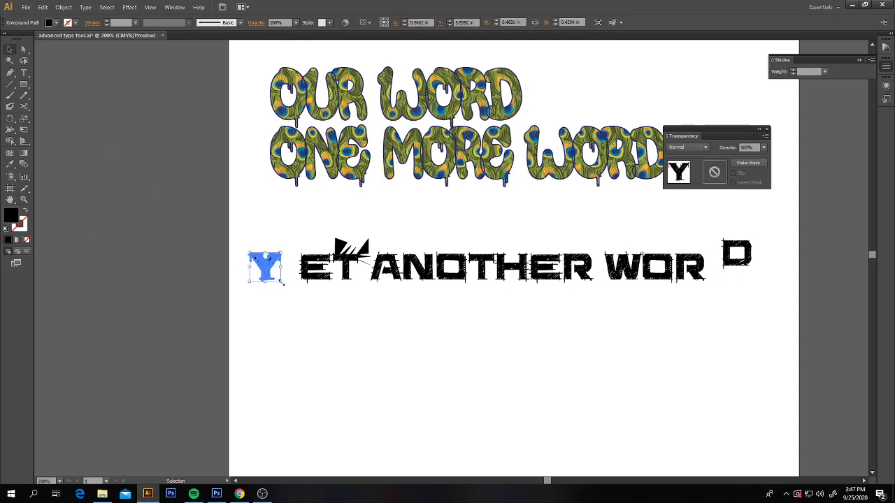
pyautogui.moveTo(283, 283); pyautogui.dragTo(305, 267)
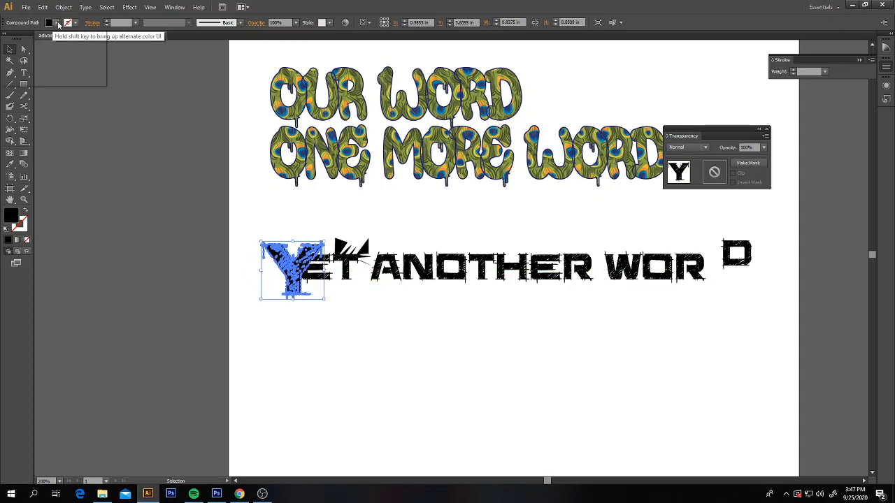
pyautogui.click(53, 22)
pyautogui.click(53, 39)
pyautogui.click(316, 222)
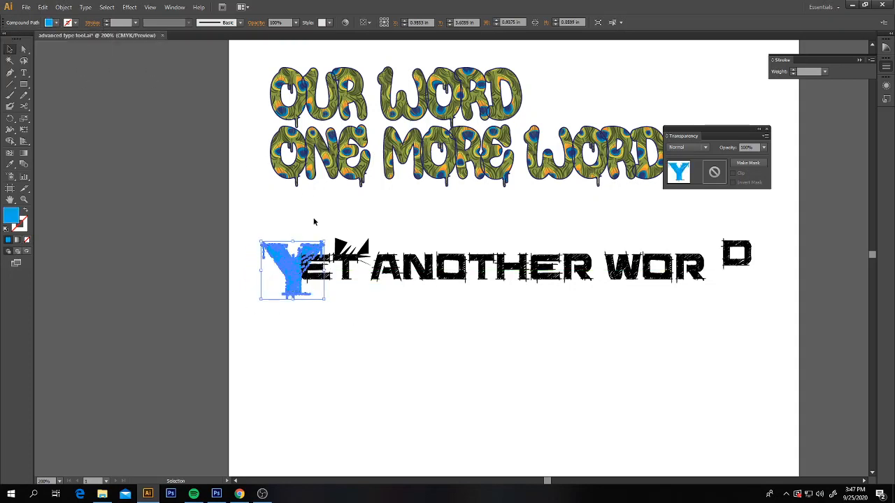
pyautogui.click(362, 320)
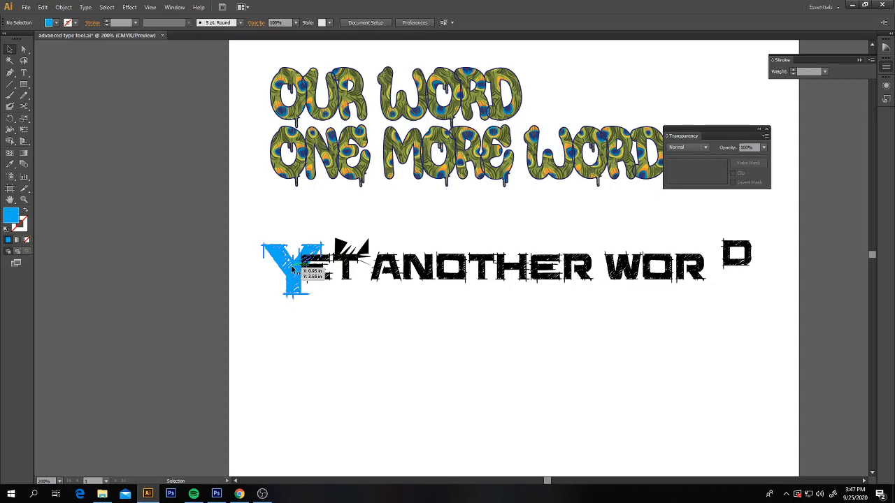
# Step: Group all the outlined letters of "yet another word" into one object
pyautogui.moveTo(241, 227); pyautogui.dragTo(778, 318)
pyautogui.rightClick(655, 276)
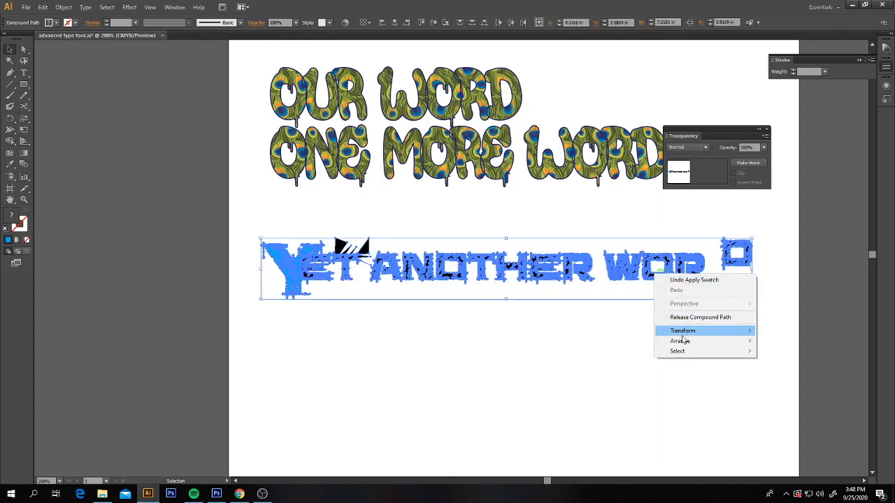
pyautogui.click(70, 9)
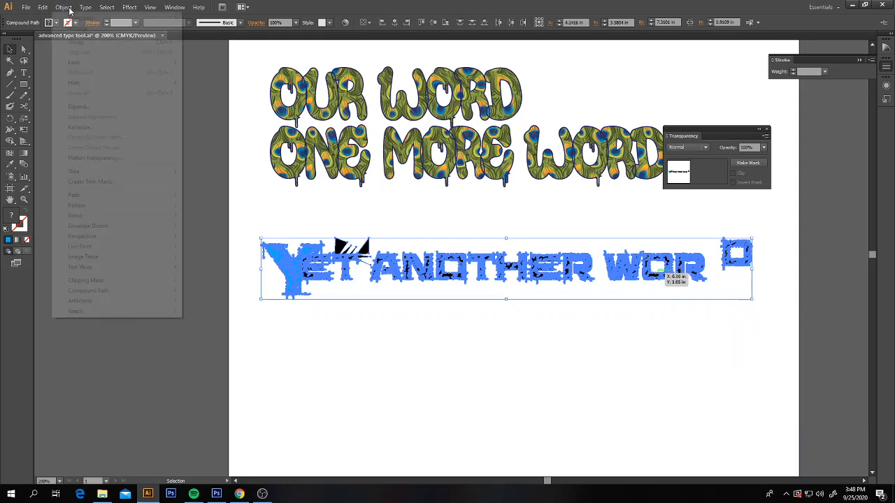
pyautogui.click(82, 43)
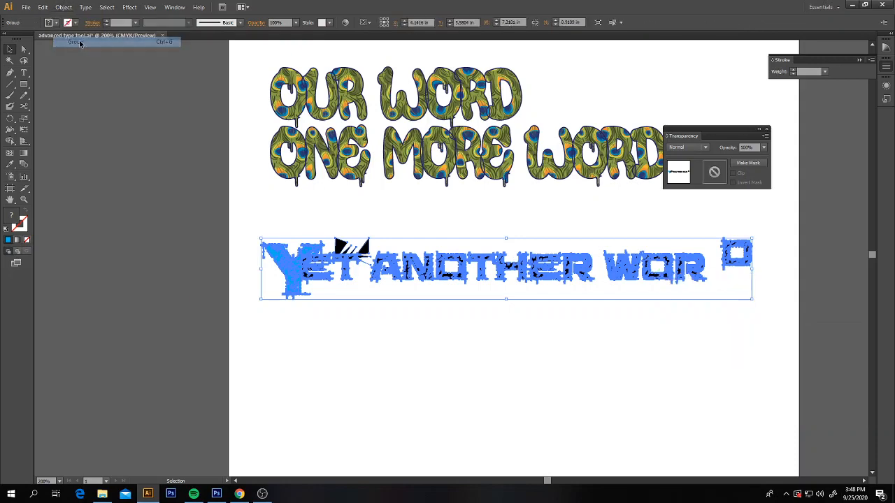
pyautogui.click(453, 339)
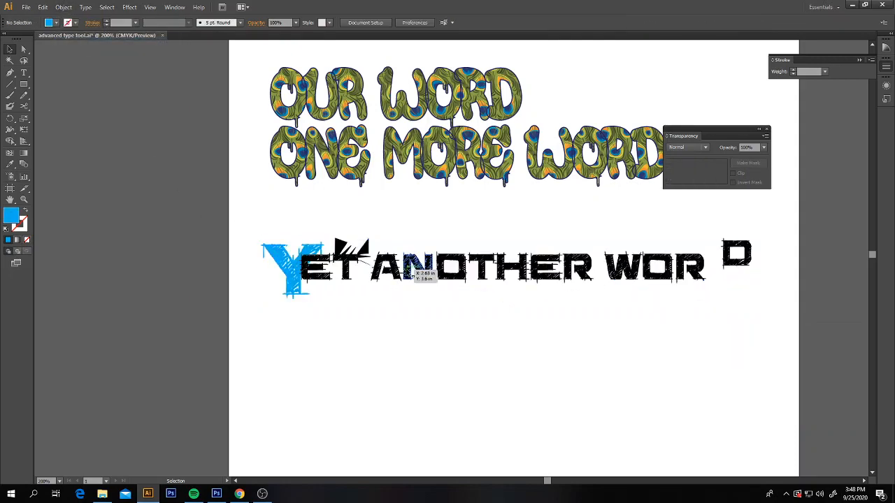
# Step: Try the blue gradient swatch on the grouped lettering, and replace it with a bright blue gradient from the Brights gradient library
pyautogui.click(418, 274)
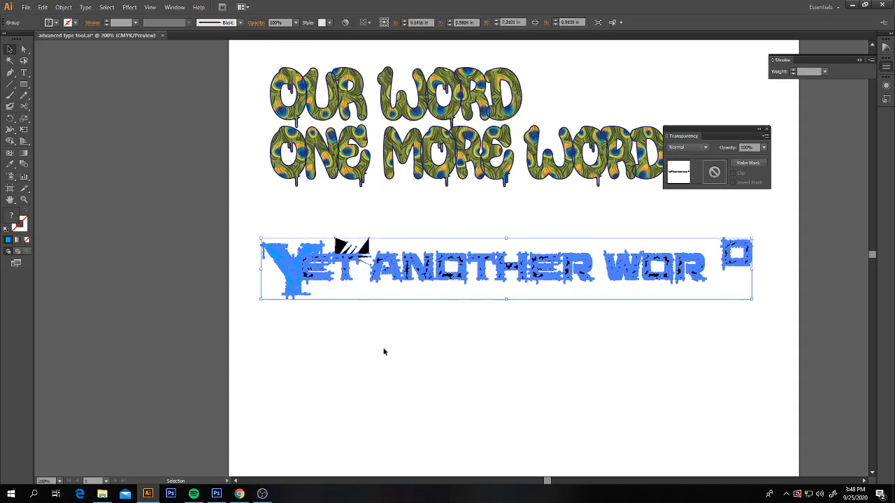
pyautogui.click(23, 154)
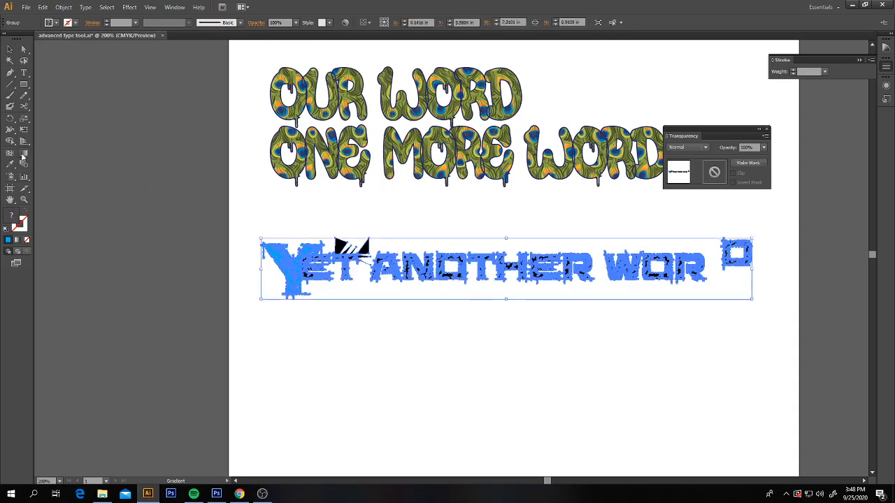
pyautogui.click(56, 23)
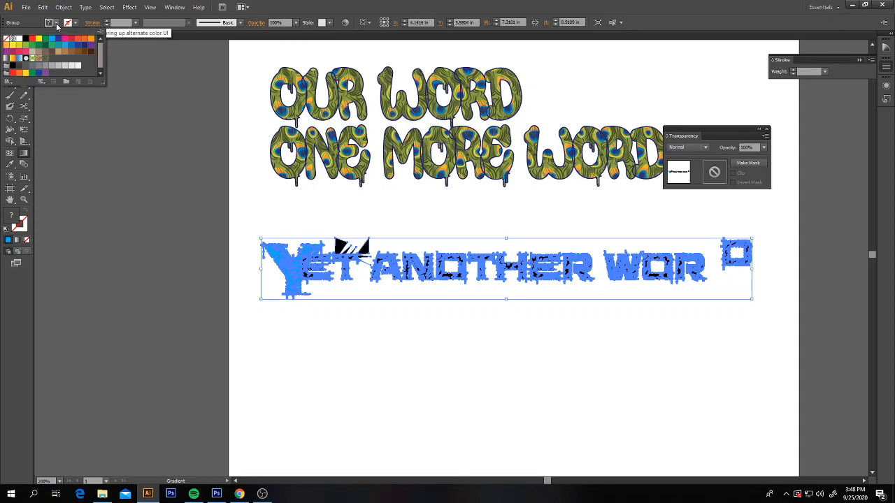
pyautogui.click(20, 61)
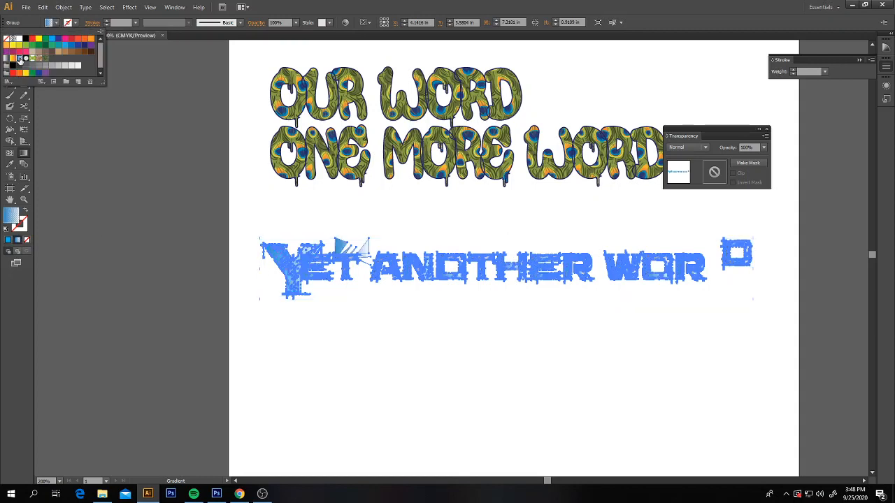
pyautogui.click(10, 82)
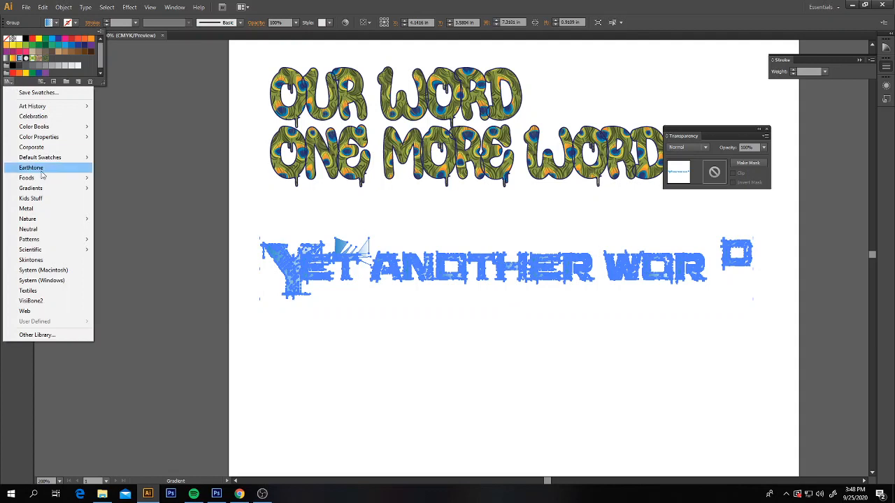
pyautogui.moveTo(38, 193)
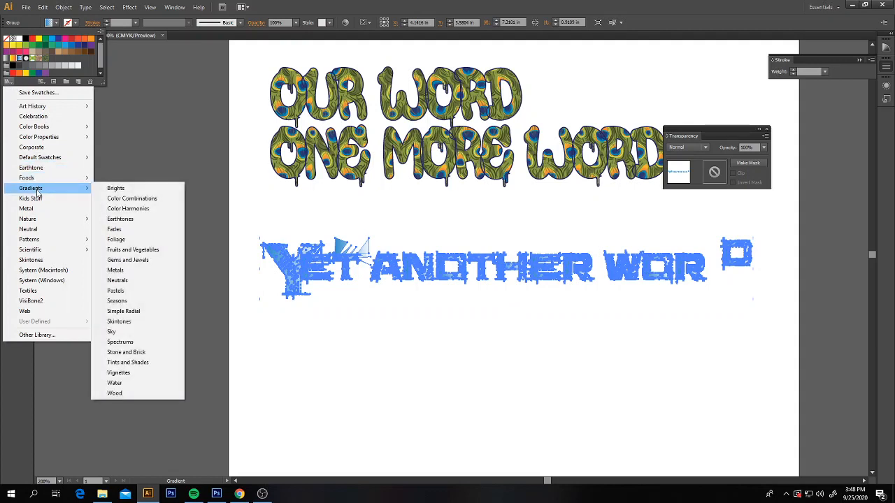
pyautogui.click(143, 189)
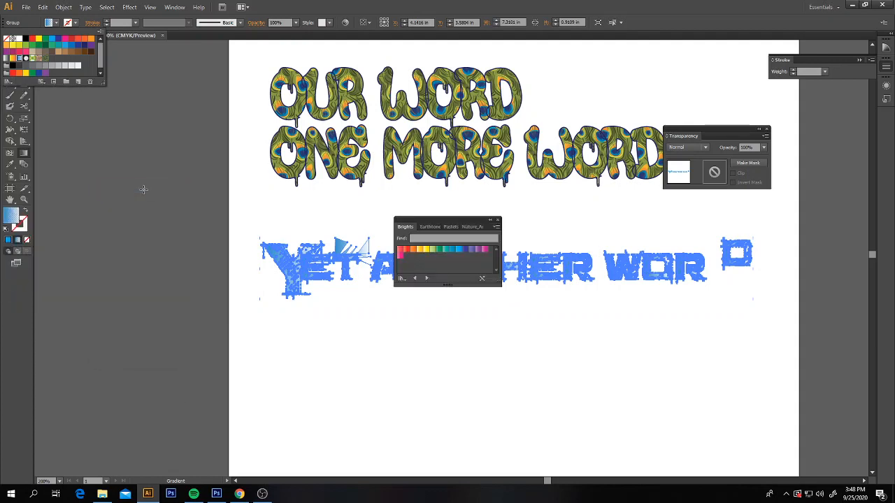
pyautogui.click(459, 250)
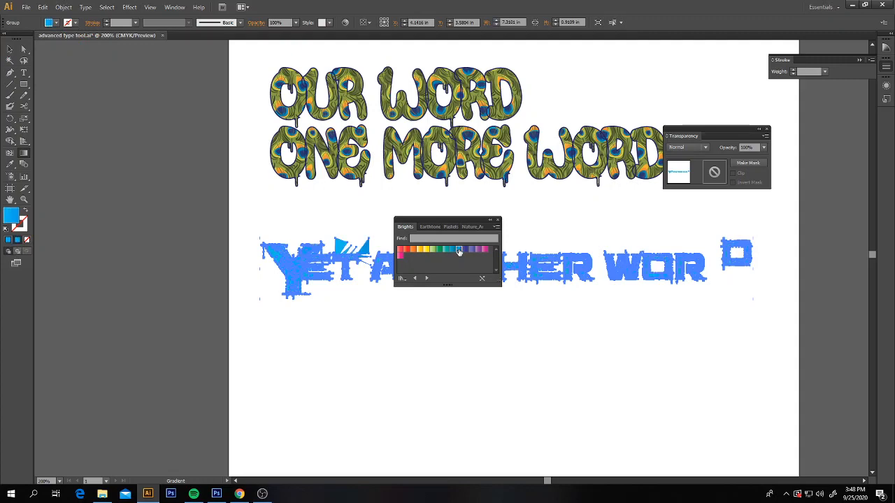
# Step: Change the middle stop of the lettering's blue linear gradient to yellow, and deselect the lettering
pyautogui.click(498, 220)
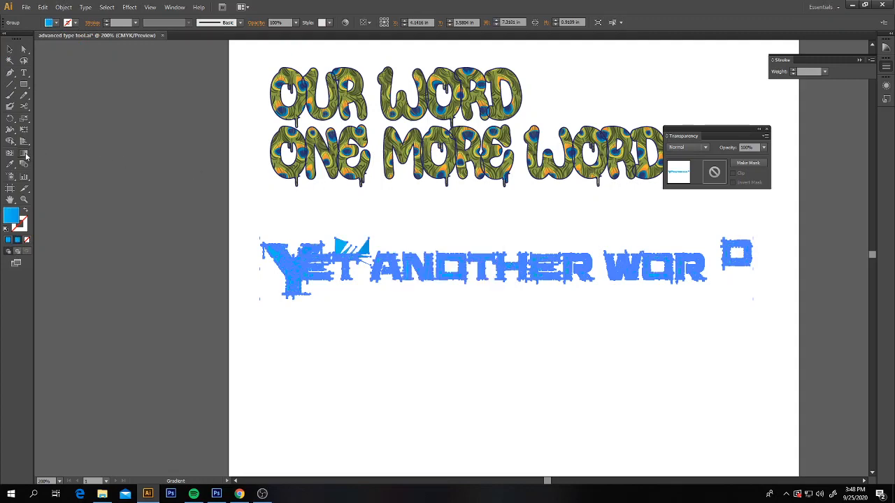
pyautogui.click(173, 7)
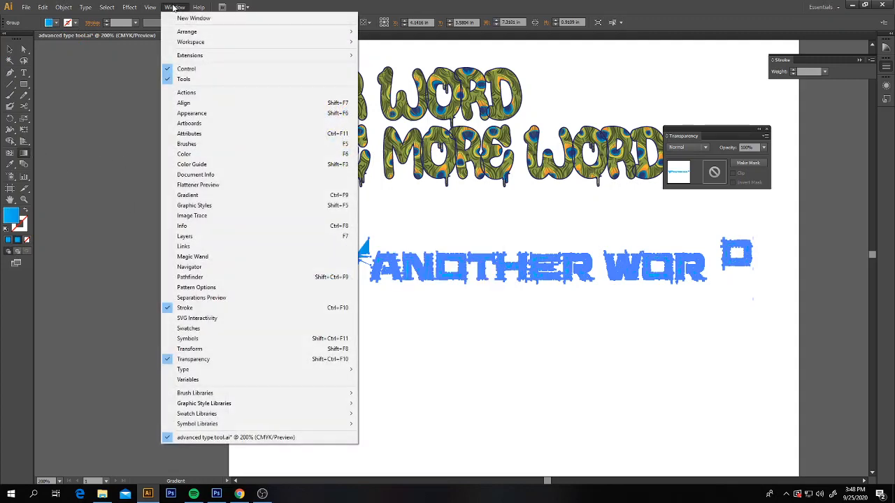
pyautogui.click(225, 195)
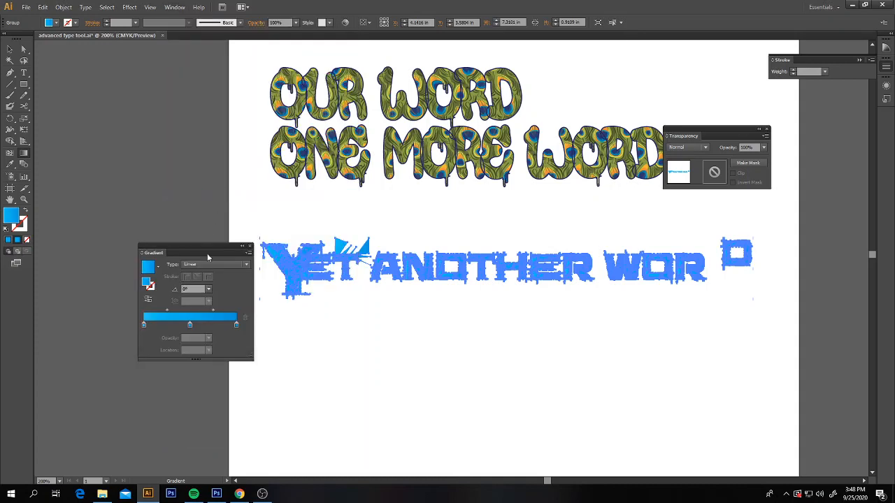
pyautogui.doubleClick(189, 324)
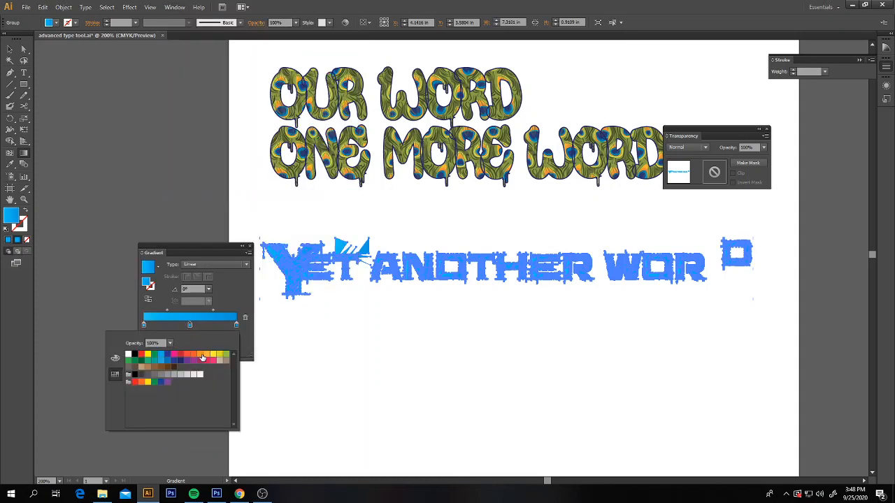
pyautogui.click(200, 355)
pyautogui.click(213, 355)
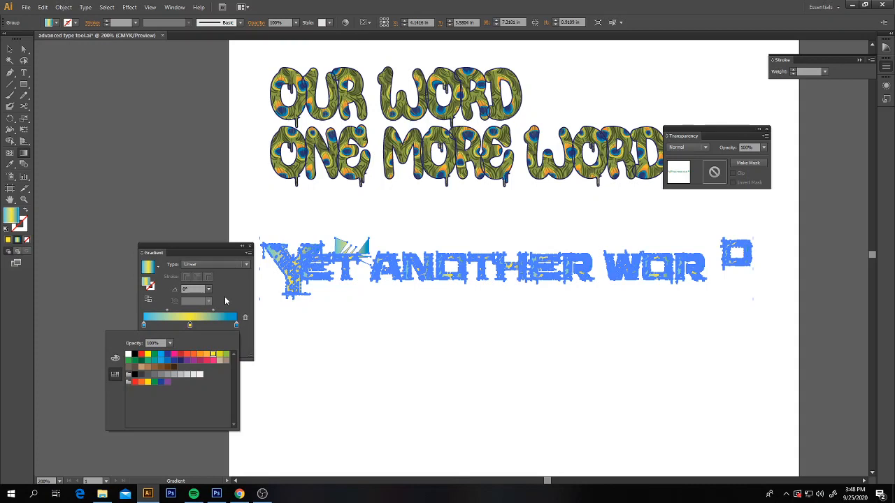
pyautogui.click(249, 248)
pyautogui.click(10, 50)
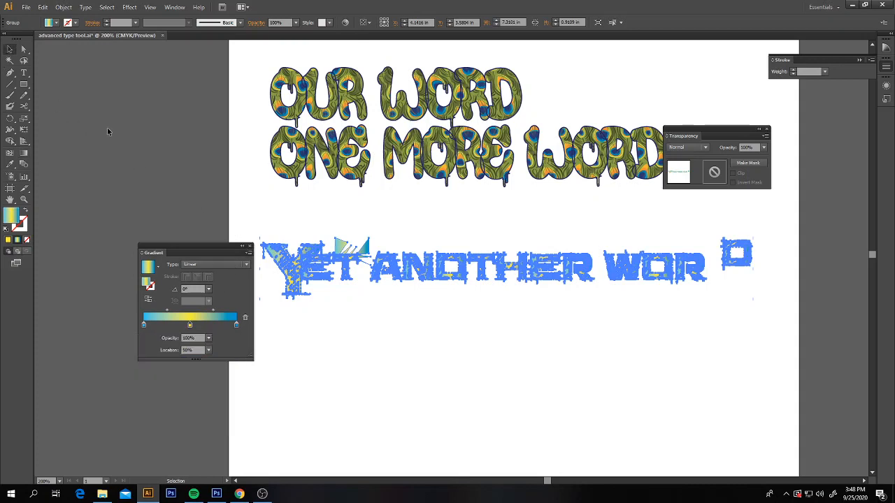
pyautogui.click(107, 129)
pyautogui.click(249, 246)
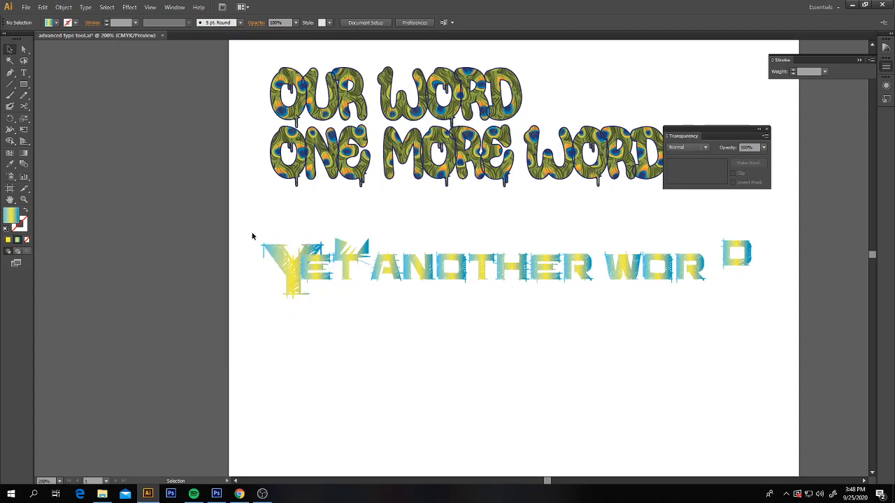
# Step: Try a radial gradient on the "yet another word" lettering, and replace it with the Orange, Yellow gradient preset
pyautogui.moveTo(261, 233); pyautogui.dragTo(755, 305)
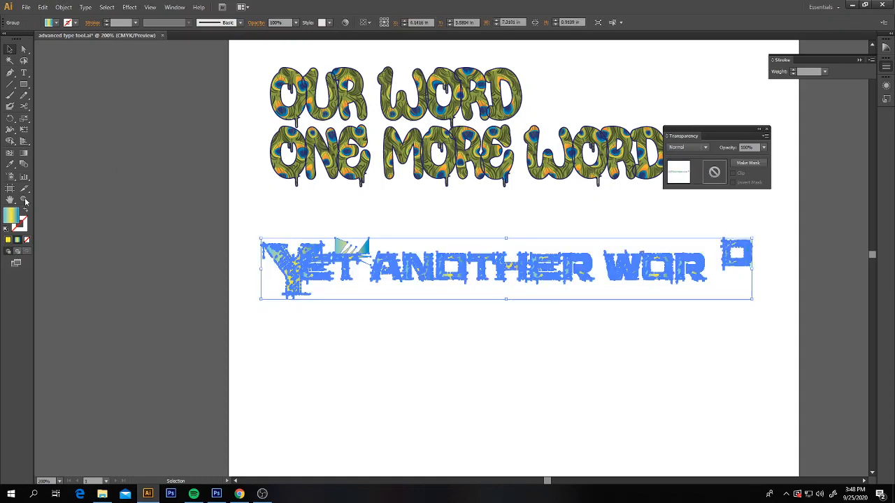
pyautogui.click(175, 7)
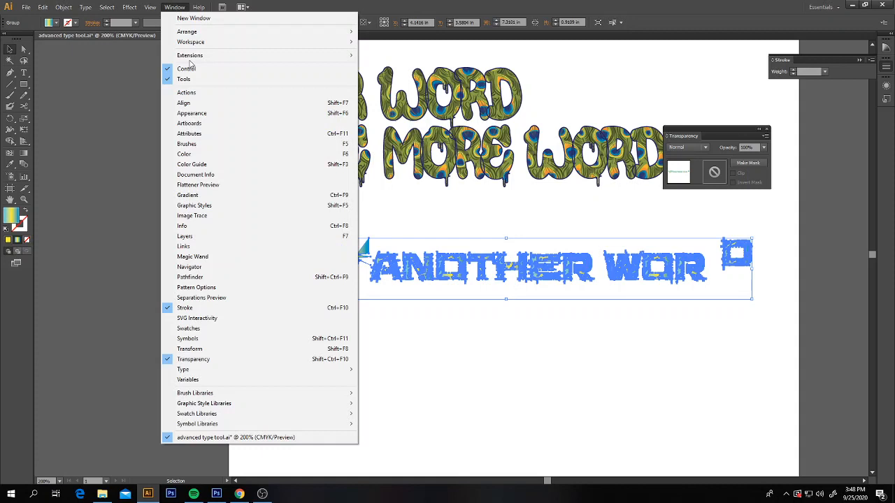
pyautogui.click(203, 196)
pyautogui.click(199, 264)
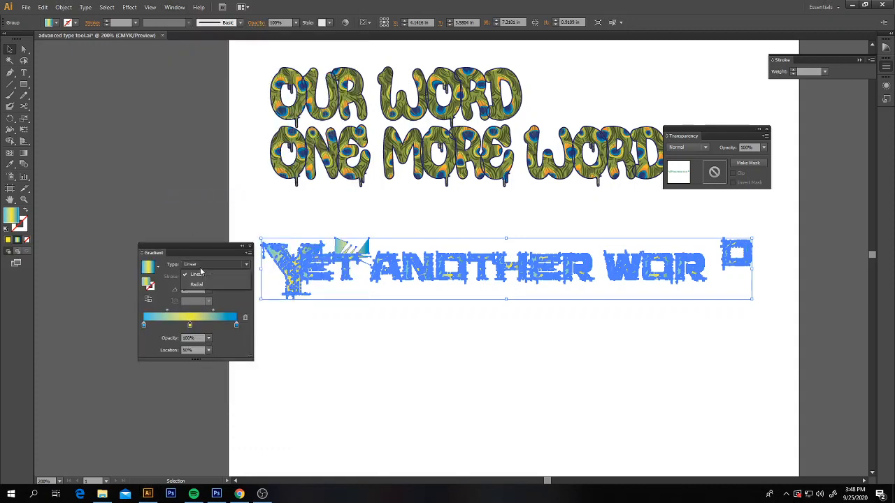
pyautogui.click(200, 285)
pyautogui.click(158, 267)
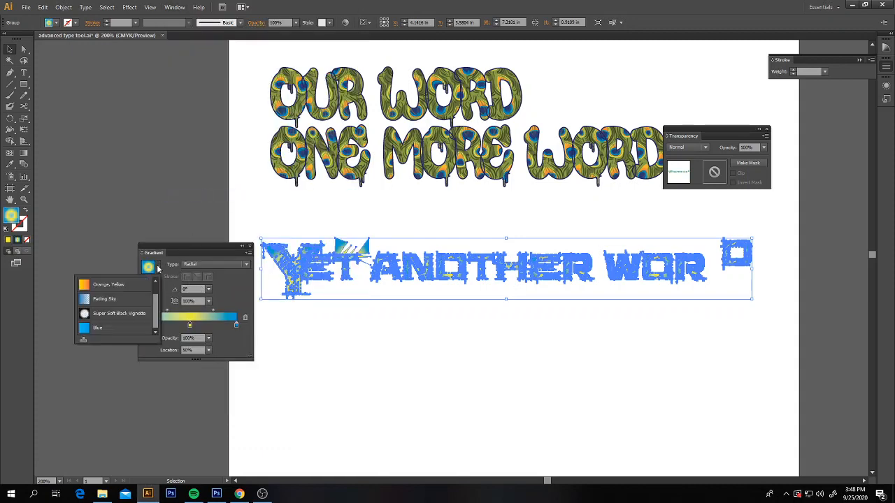
pyautogui.click(109, 285)
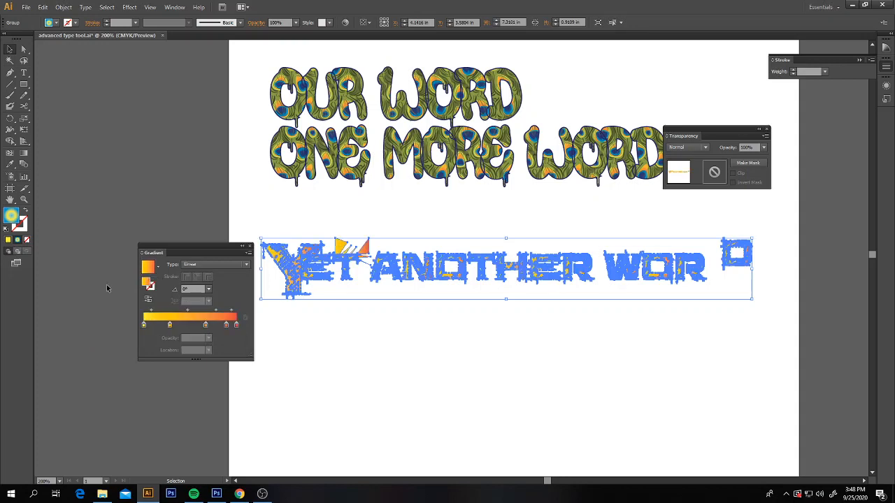
# Step: Remove the end stop of the lettering's orange-yellow gradient, and recolor the last remaining stop green
pyautogui.moveTo(236, 326); pyautogui.dragTo(224, 370)
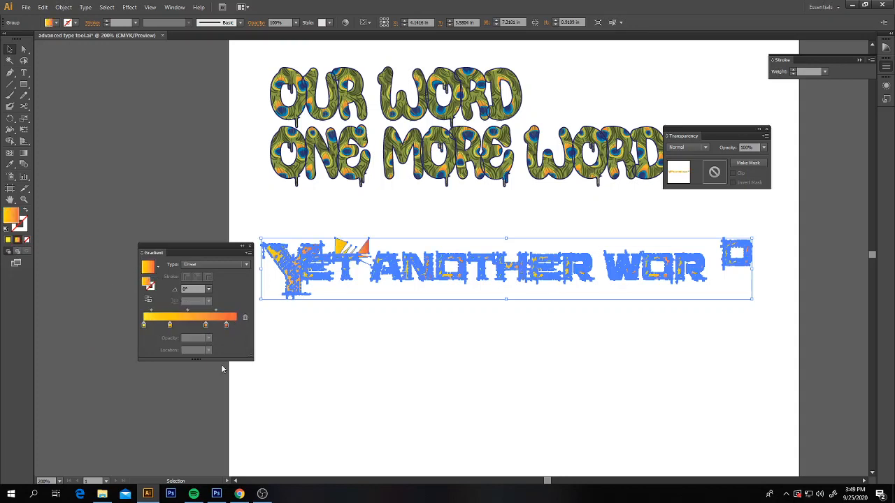
pyautogui.doubleClick(225, 326)
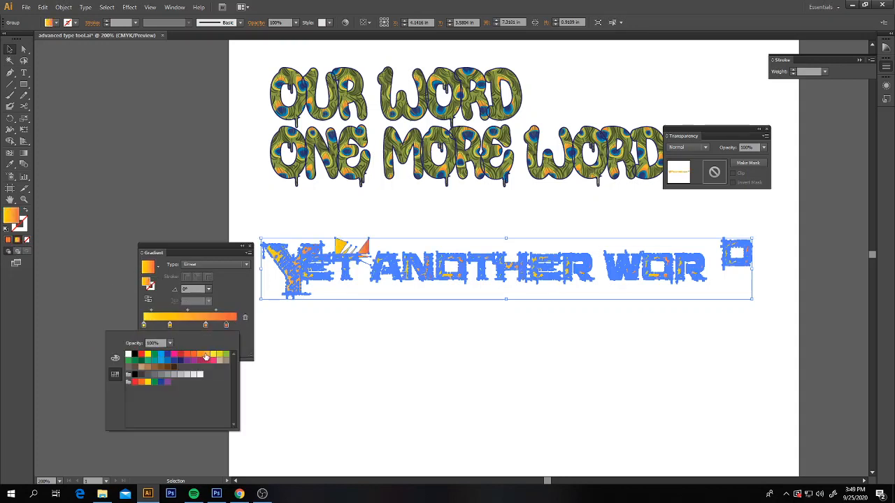
pyautogui.click(217, 356)
pyautogui.click(226, 354)
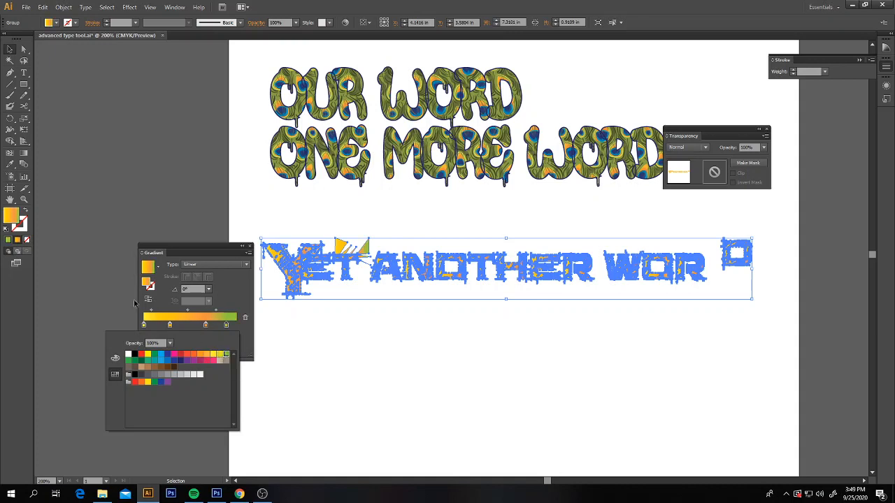
pyautogui.click(106, 319)
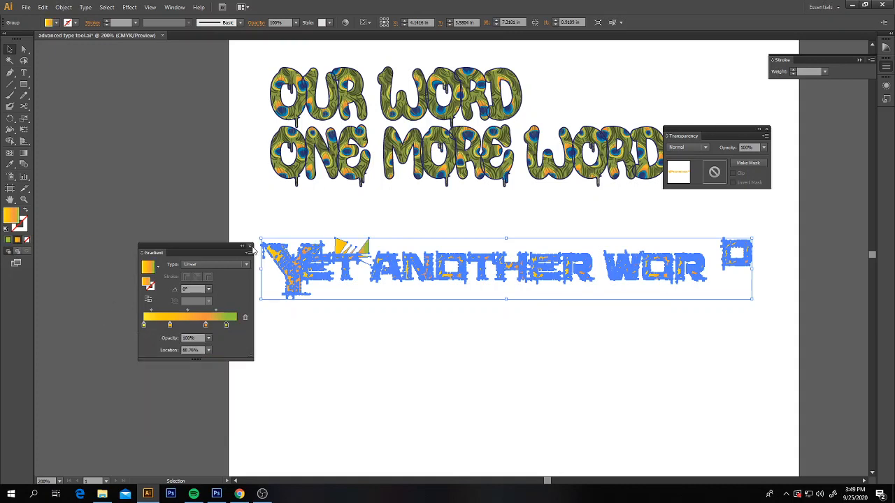
pyautogui.click(249, 246)
pyautogui.click(180, 213)
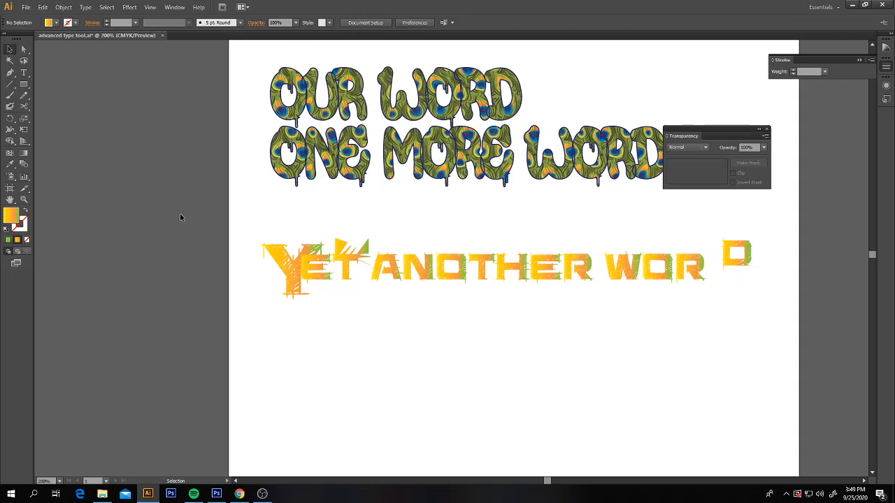
# Step: Save the document
pyautogui.click(26, 7)
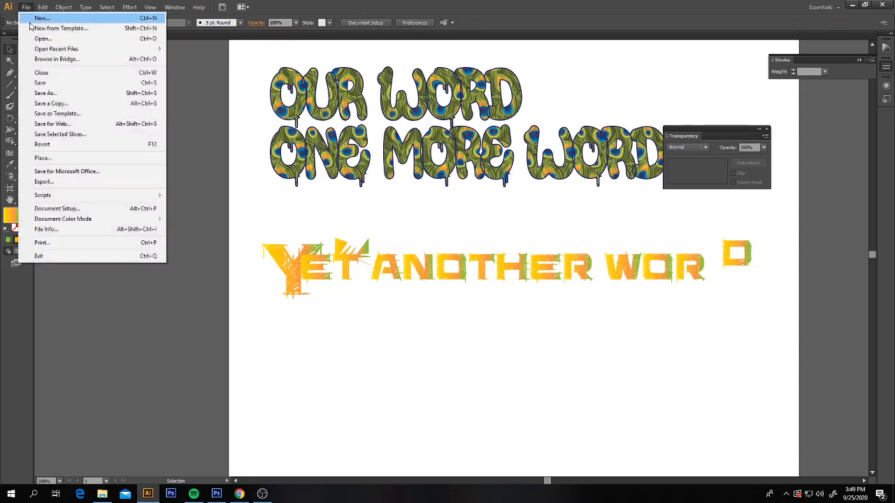
pyautogui.click(38, 84)
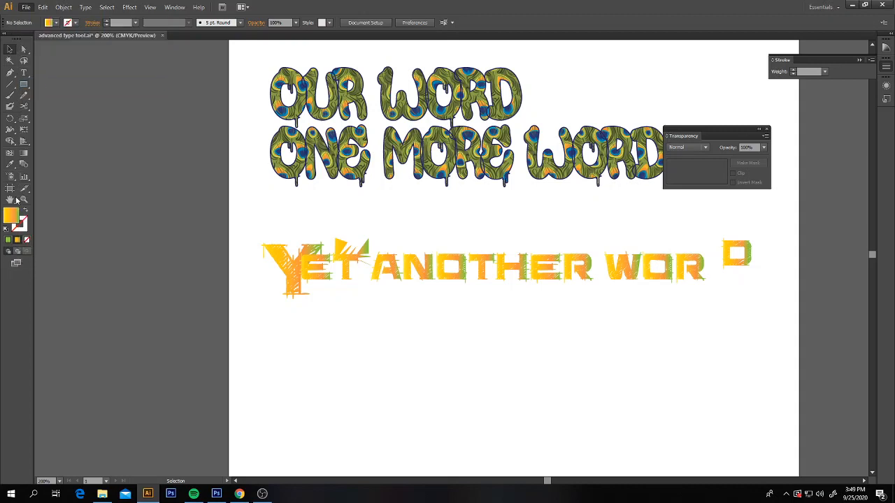
pyautogui.hotkey('ctrl', '0')
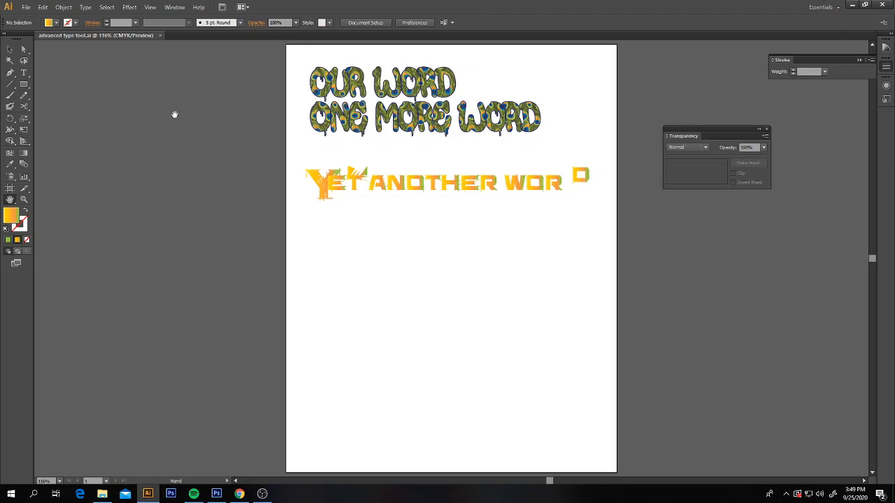
# Step: Draw a straight diagonal path with the Pen tool, about 1.57 in wide and 1.51 in high, rising rightward below the Y of "YET"
pyautogui.click(10, 74)
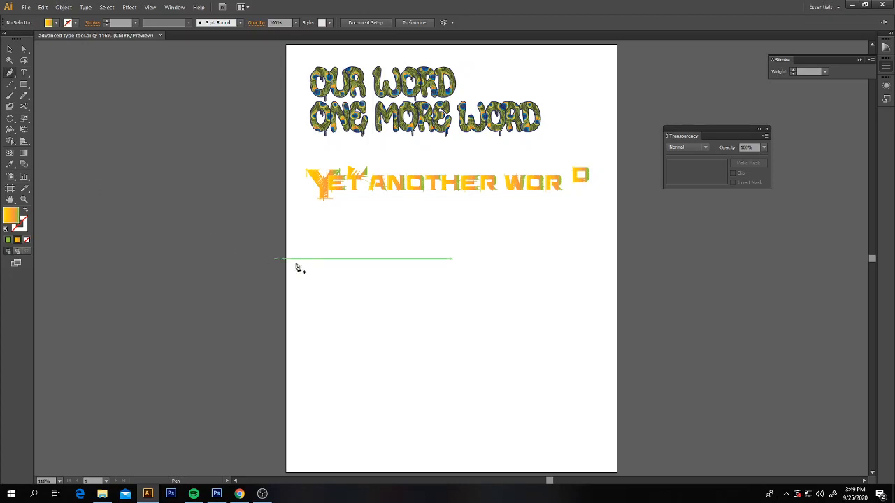
pyautogui.click(314, 294)
pyautogui.click(375, 237)
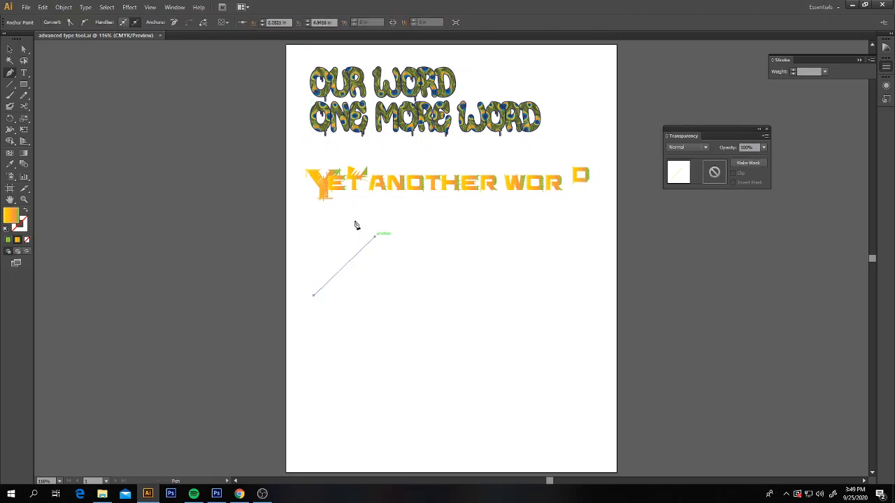
# Step: Place the text "TYPE" along the diagonal line using the Type on a Path tool, and deselect it
pyautogui.click(24, 75)
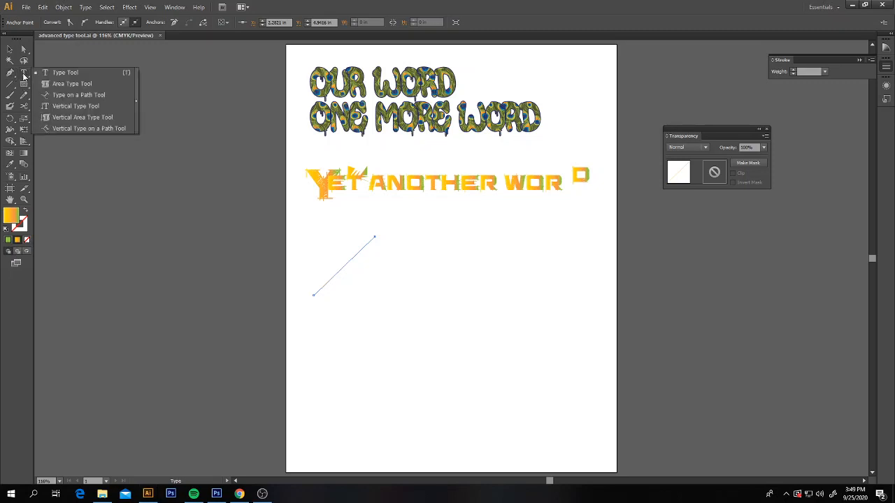
pyautogui.click(72, 95)
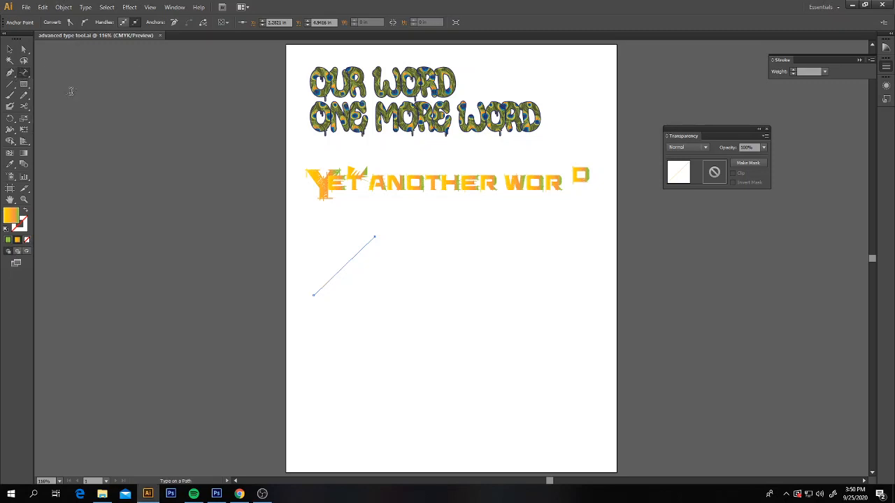
pyautogui.click(321, 287)
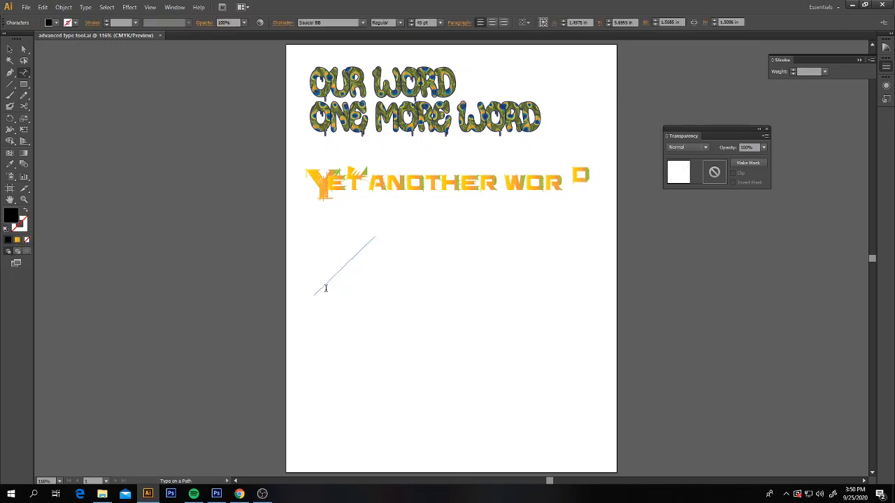
pyautogui.write('TYPE')
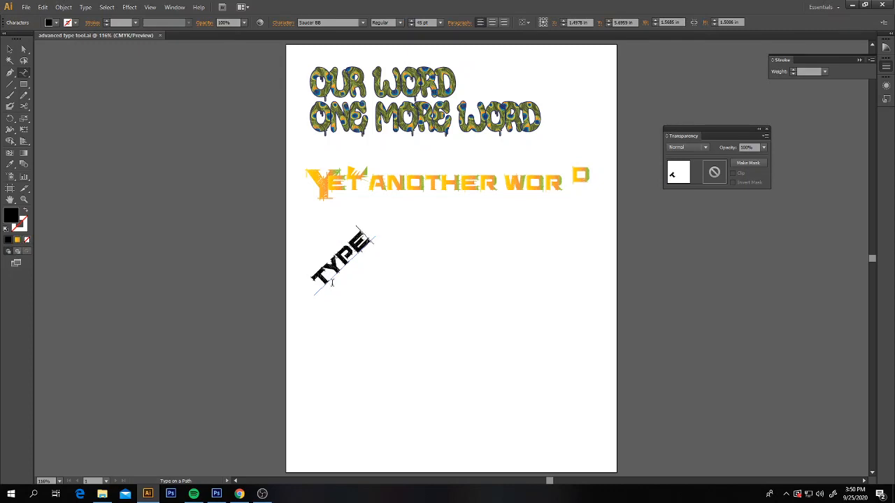
pyautogui.click(11, 50)
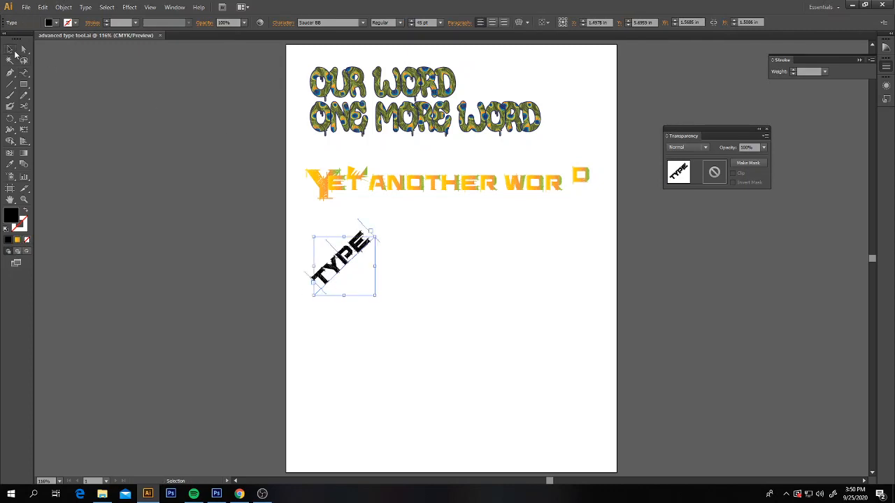
pyautogui.click(135, 140)
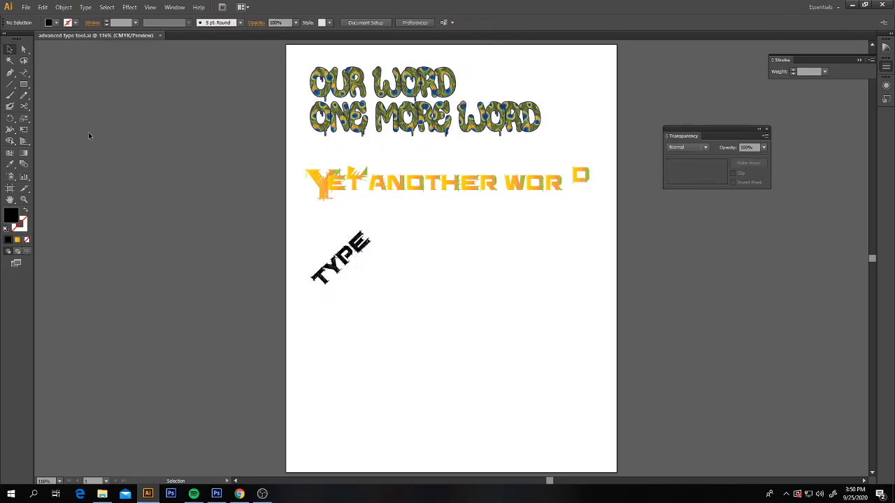
# Step: Draw an open two-segment path shaped like an inverted V, about 1.84 by 0.98 in, to the right of "TYPE"
pyautogui.click(10, 72)
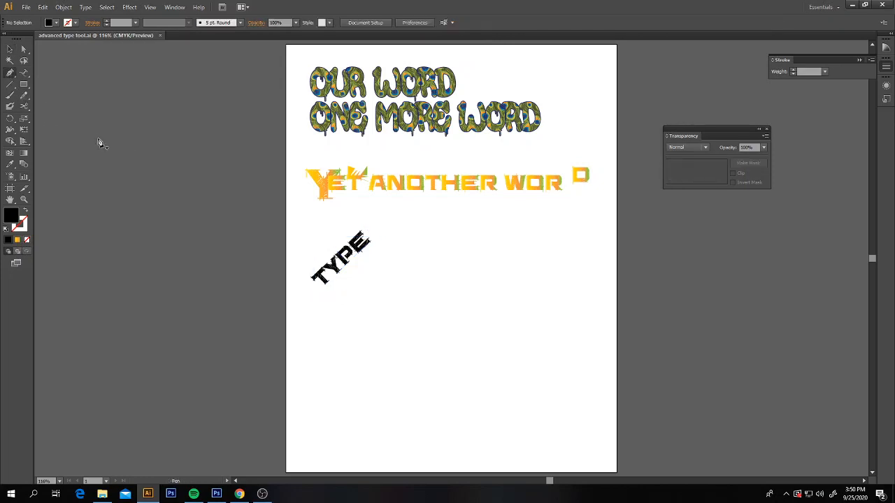
pyautogui.click(393, 272)
pyautogui.click(424, 233)
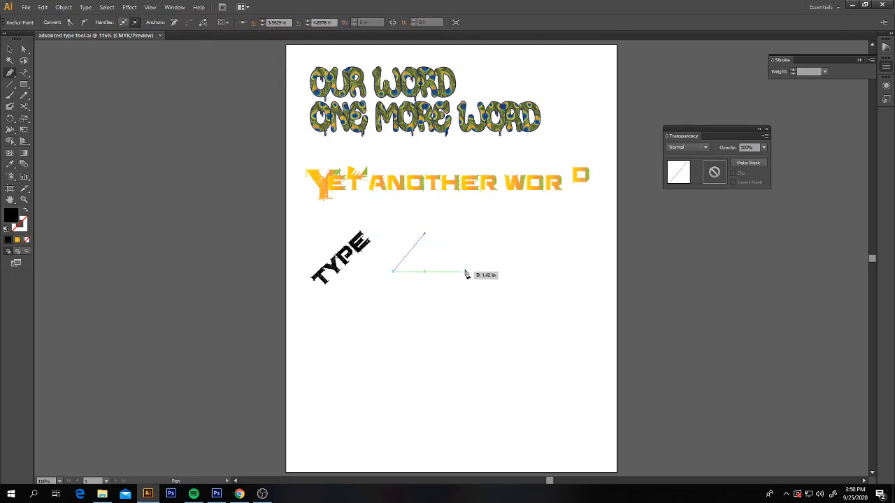
pyautogui.click(466, 273)
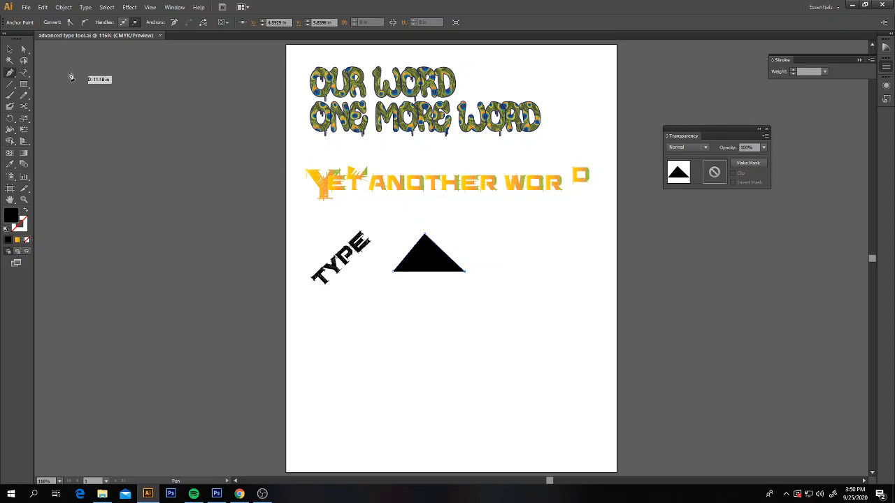
# Step: Swap the fill and stroke of the inverted-V path so it has a black stroke and no fill
pyautogui.click(11, 51)
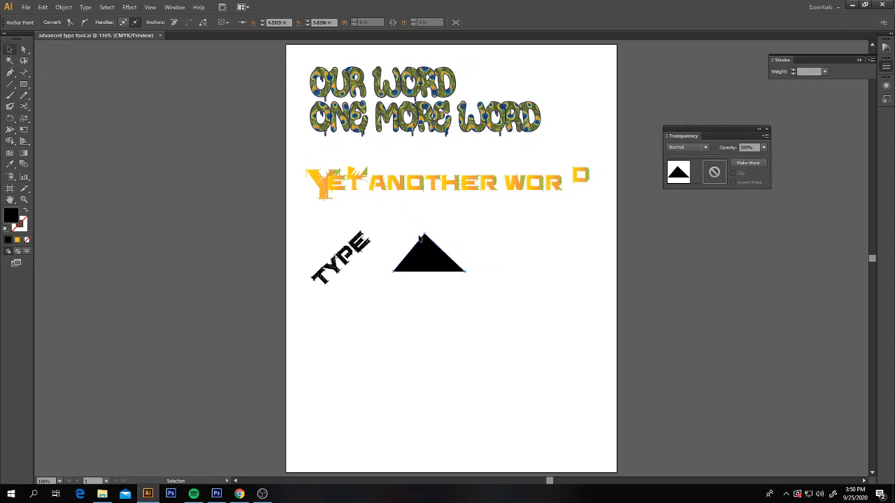
pyautogui.click(437, 253)
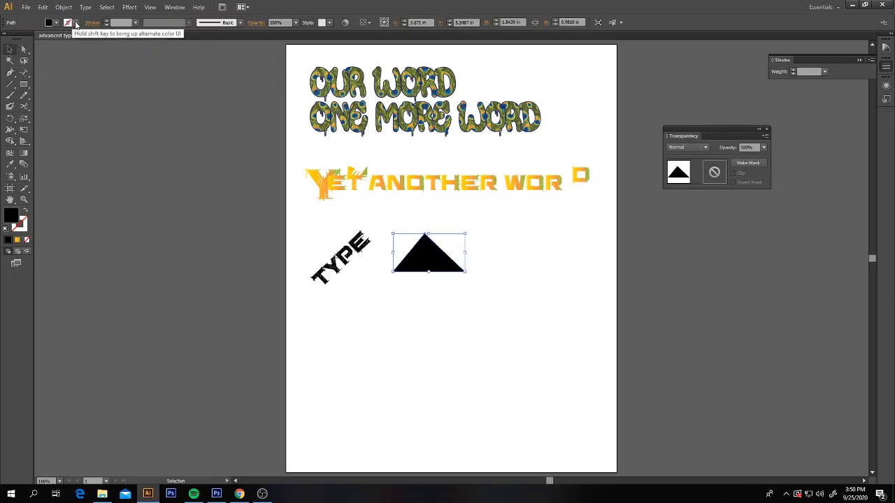
pyautogui.click(25, 213)
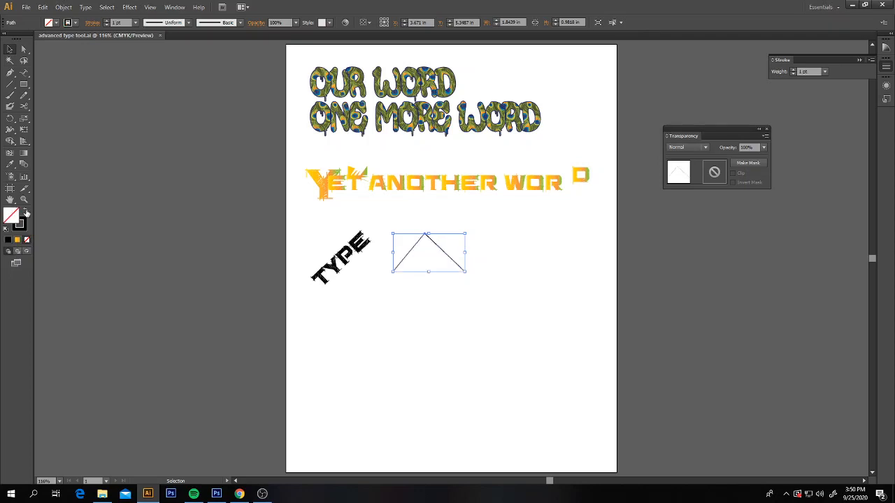
pyautogui.click(203, 131)
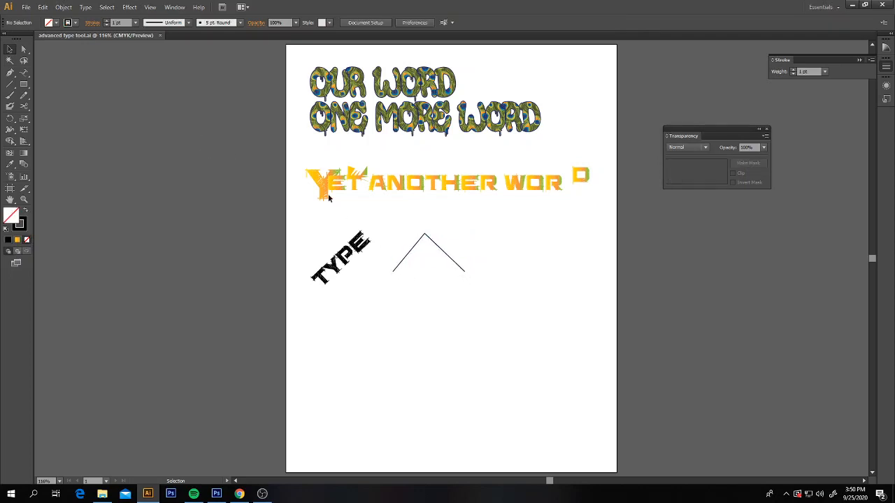
# Step: Swap the inverted-V path's stroke back to a fill and colour that fill bright pink
pyautogui.click(25, 211)
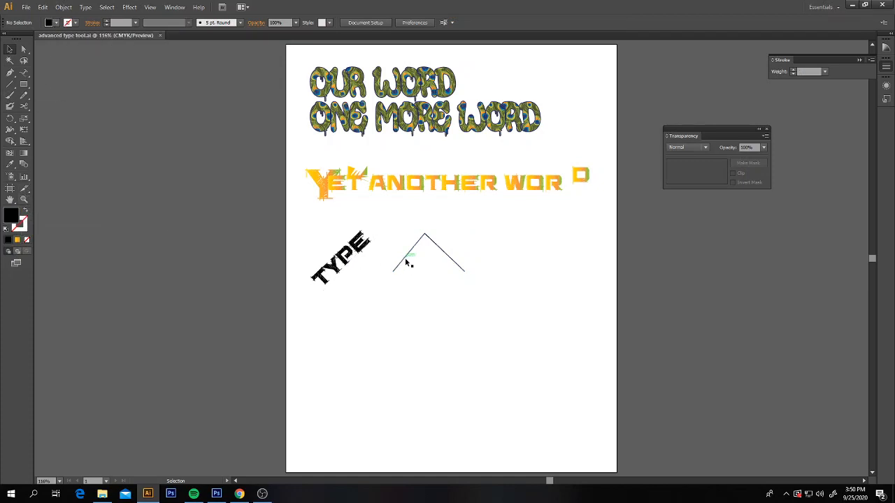
pyautogui.click(408, 262)
pyautogui.click(26, 212)
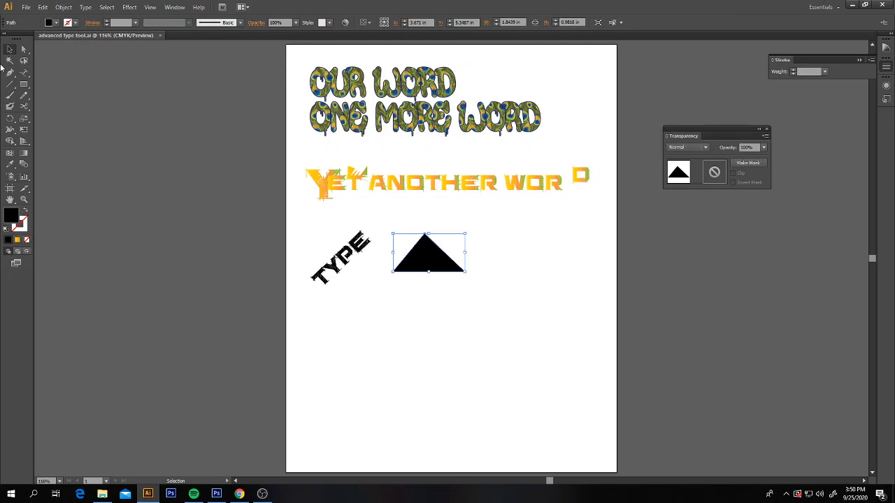
pyautogui.click(56, 22)
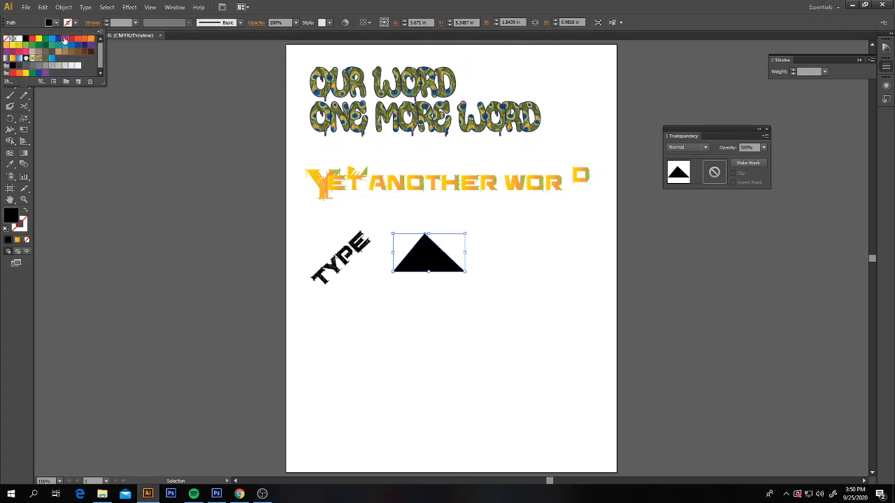
pyautogui.click(65, 39)
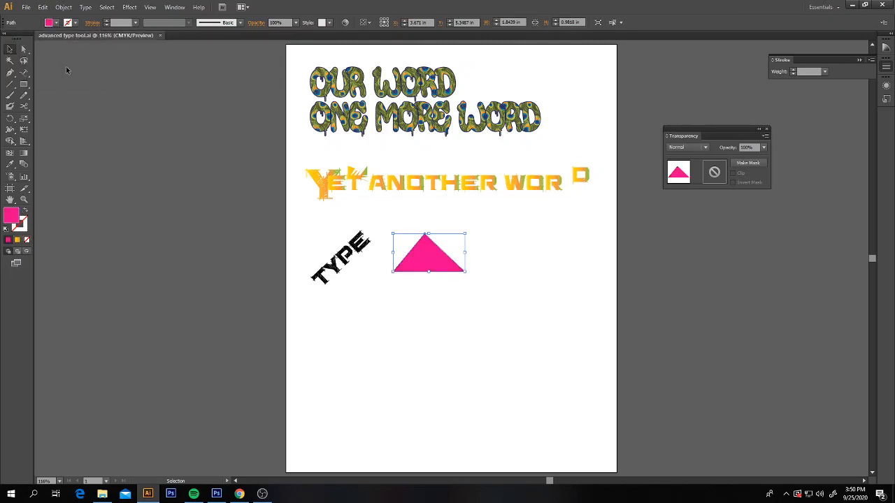
# Step: Place the text "TYPE" along the inverted-V path using the Type on a Path tool
pyautogui.click(24, 73)
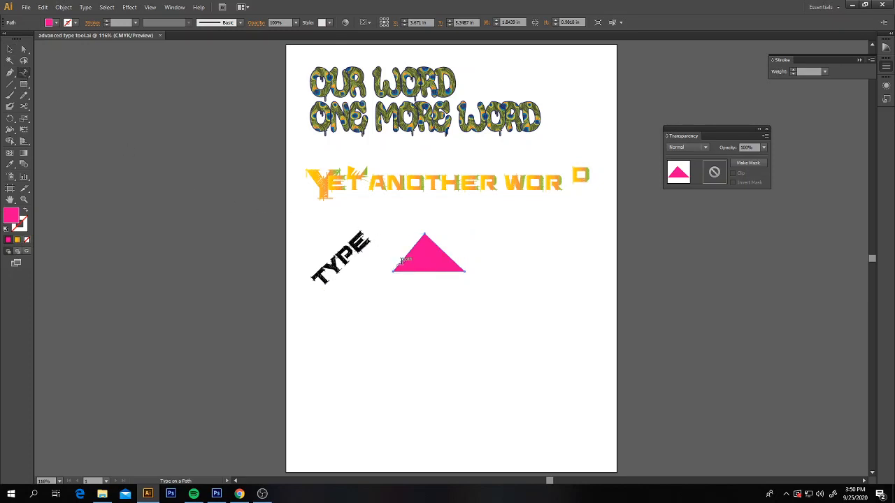
pyautogui.click(401, 261)
pyautogui.write('TYPE')
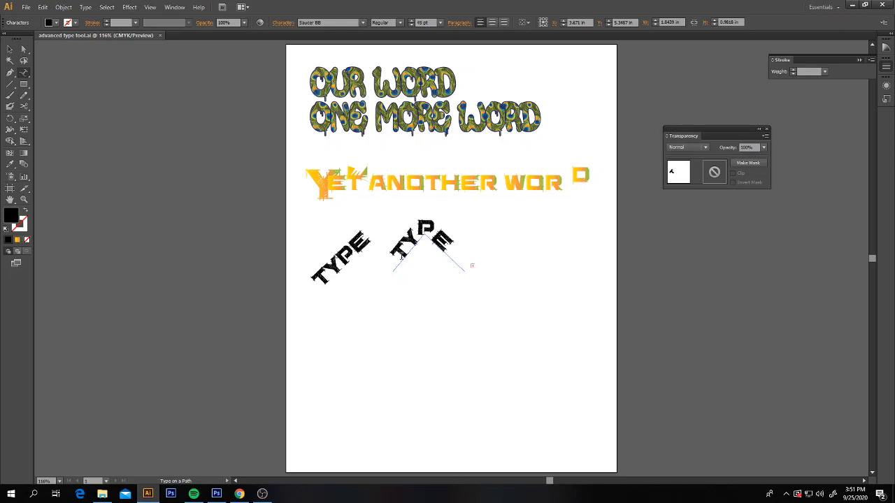
# Step: Reduce the font size of "TYPE" on the inverted-V path by several points and extend the text to "TYPE IS"
pyautogui.moveTo(402, 257); pyautogui.dragTo(472, 270)
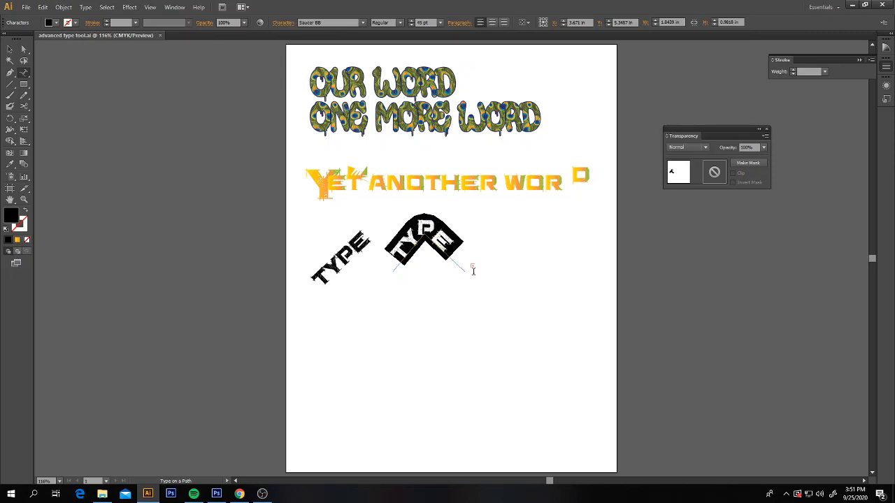
pyautogui.click(411, 26)
pyautogui.click(411, 26)
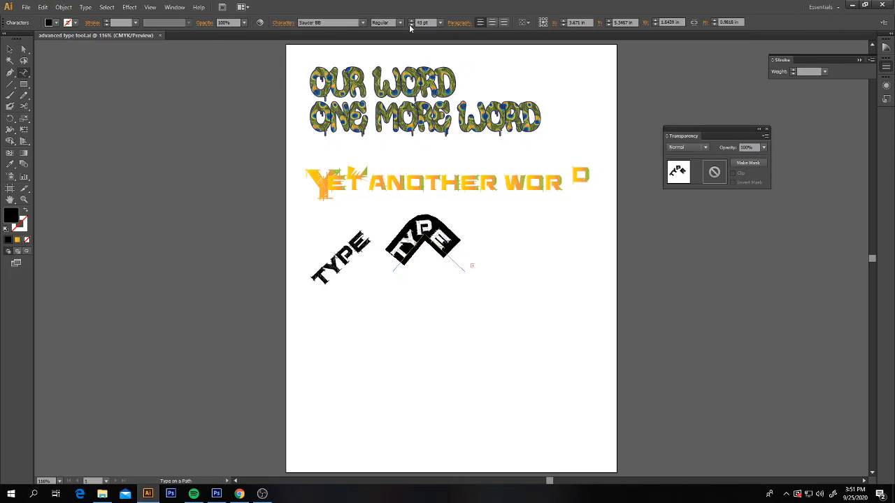
pyautogui.click(412, 26)
pyautogui.click(411, 26)
pyautogui.click(411, 25)
pyautogui.click(411, 26)
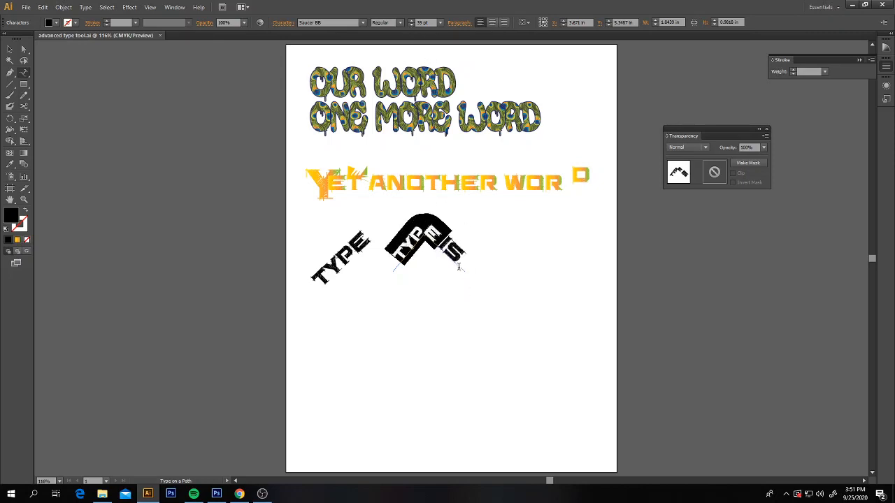
# Step: Try "TYPE IS" at 18 pt, set its font size to 24 pt, and deselect it
pyautogui.moveTo(461, 262); pyautogui.dragTo(387, 253)
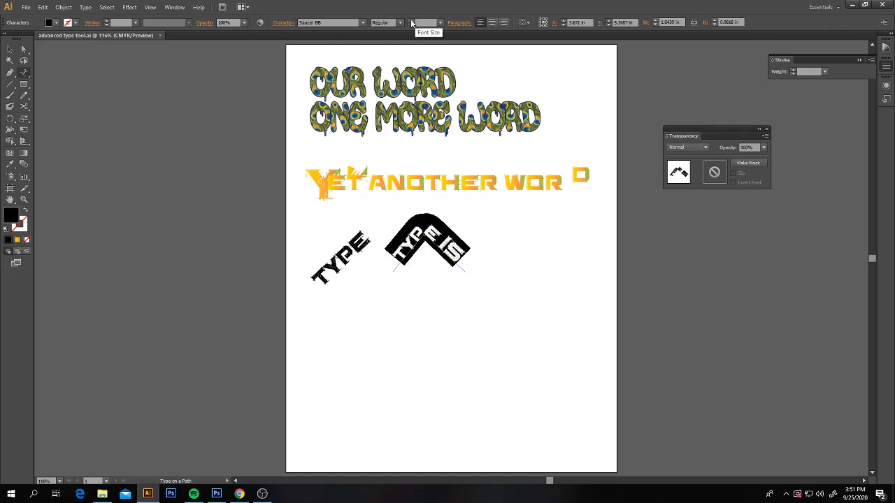
pyautogui.click(440, 23)
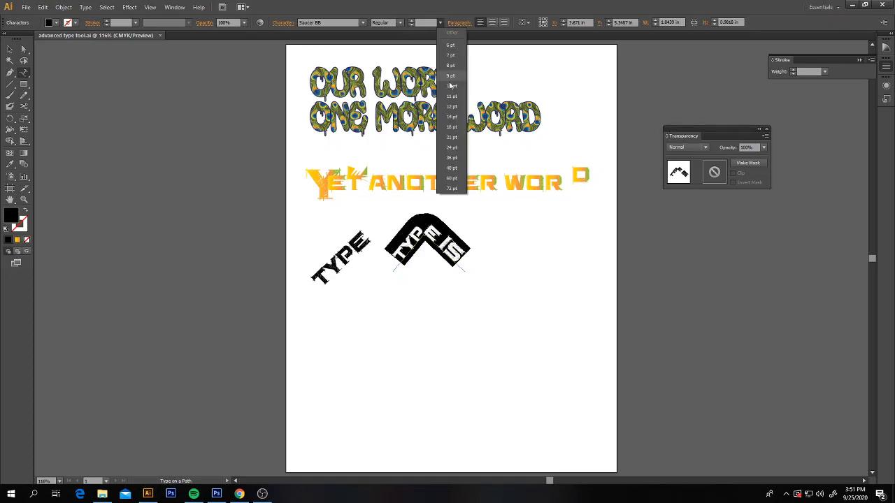
pyautogui.click(452, 127)
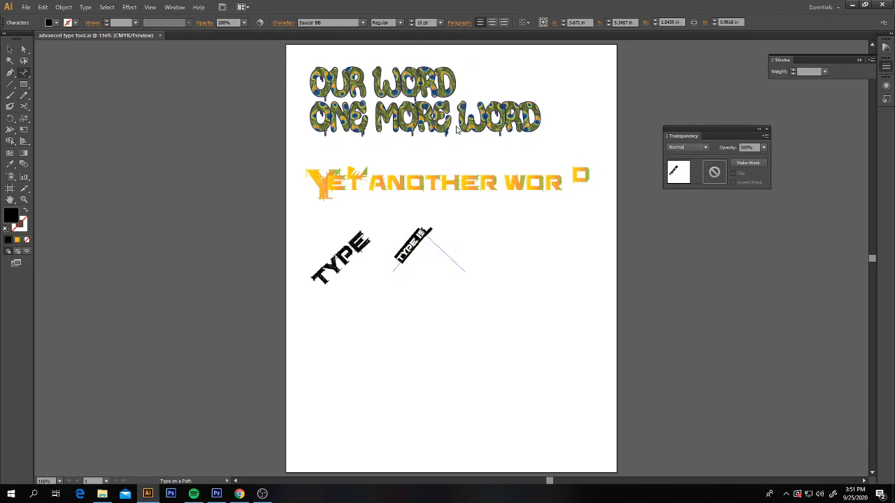
pyautogui.click(440, 23)
pyautogui.click(458, 147)
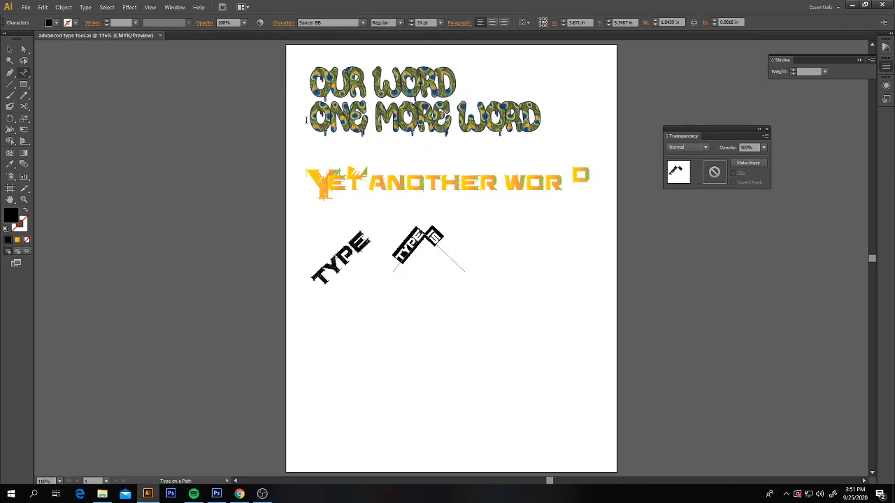
pyautogui.click(9, 49)
pyautogui.click(259, 173)
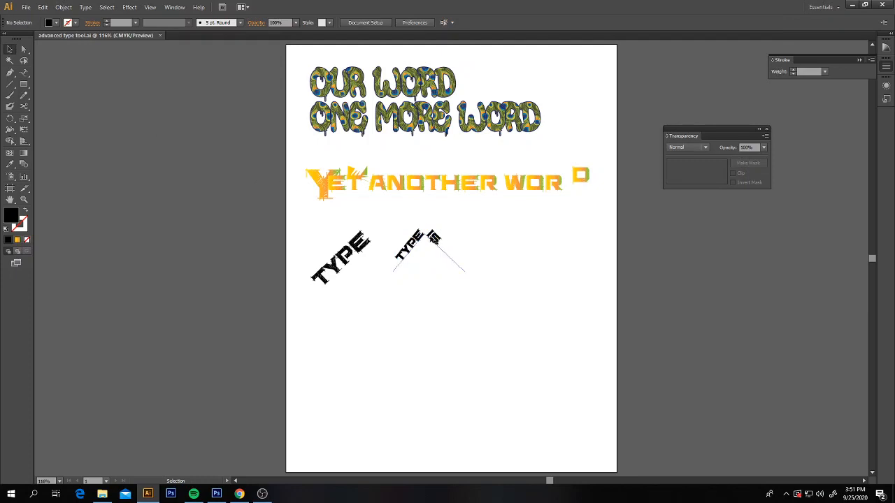
# Step: Reshape the path under "TYPE IS" by lowering its apex and moving its right end outward, making it about 2.33 by 0.66 in
pyautogui.click(433, 237)
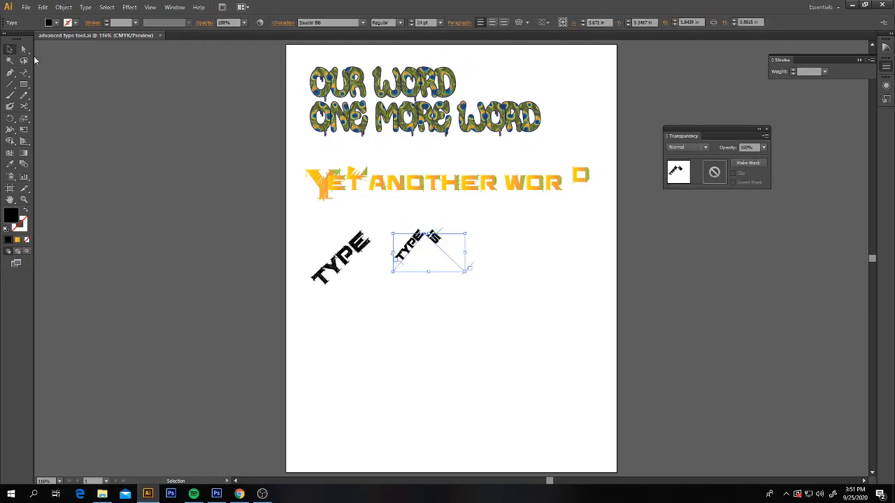
pyautogui.click(23, 49)
pyautogui.click(492, 242)
pyautogui.click(425, 235)
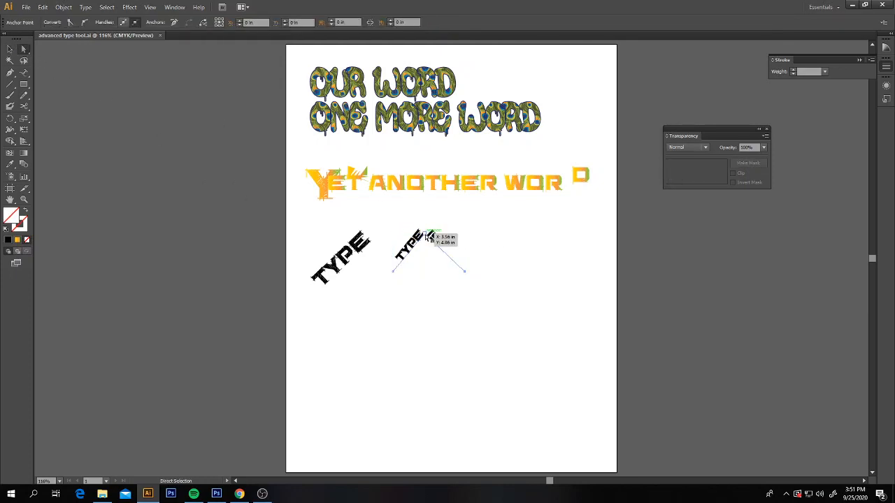
pyautogui.moveTo(428, 236); pyautogui.dragTo(484, 262)
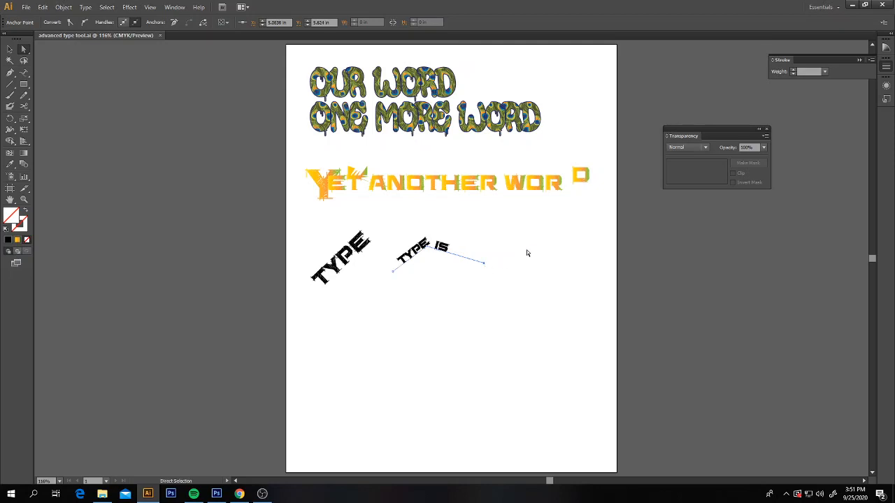
# Step: Slide the "TYPE IS" text slightly toward the start of its path using its path brackets
pyautogui.click(441, 249)
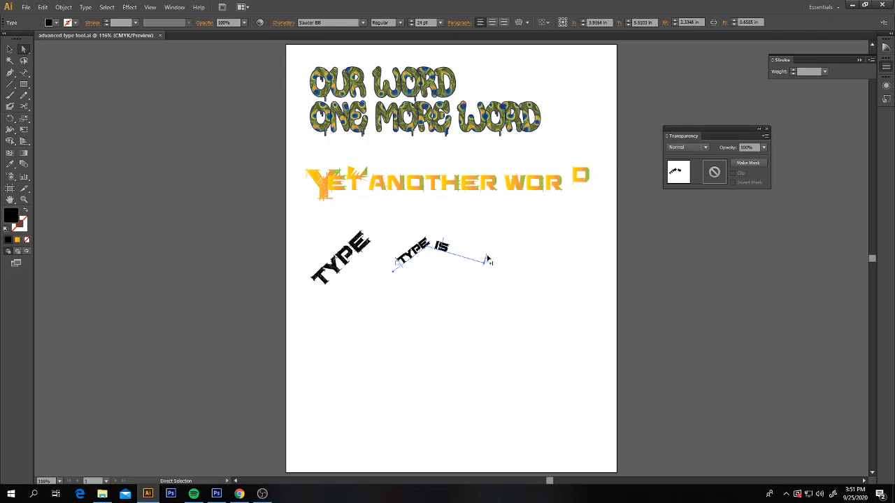
pyautogui.moveTo(444, 241)
pyautogui.mouseDown()
pyautogui.moveTo(455, 243)
pyautogui.moveTo(443, 241)
pyautogui.mouseUp()
pyautogui.moveTo(402, 270); pyautogui.dragTo(396, 270)
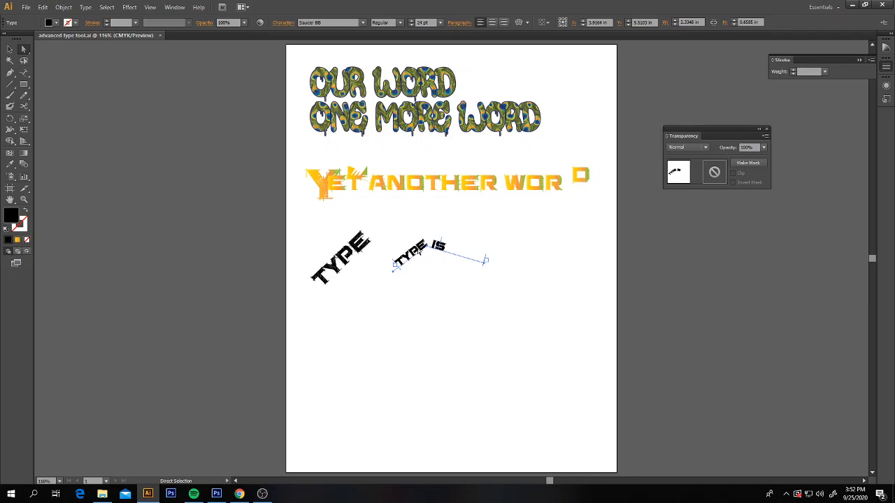
# Step: Try center and right alignment on "TYPE IS", shift it slightly toward the path's start, and leave it center-aligned
pyautogui.click(492, 23)
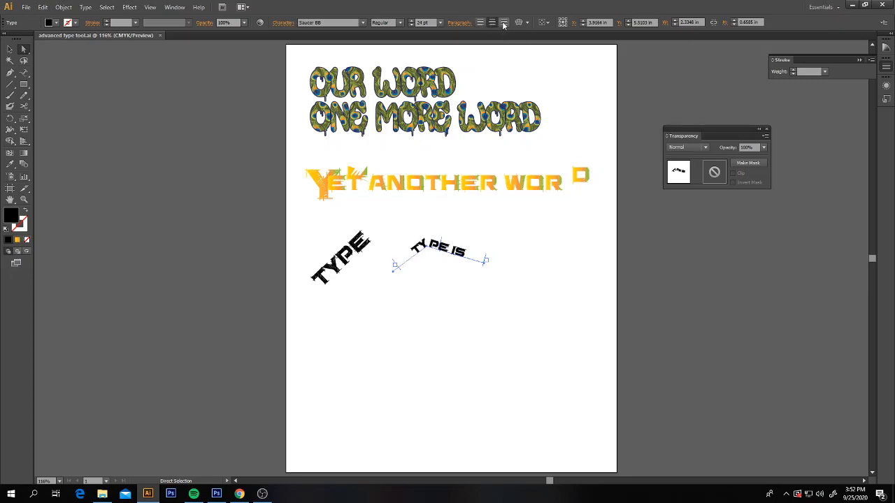
pyautogui.click(504, 23)
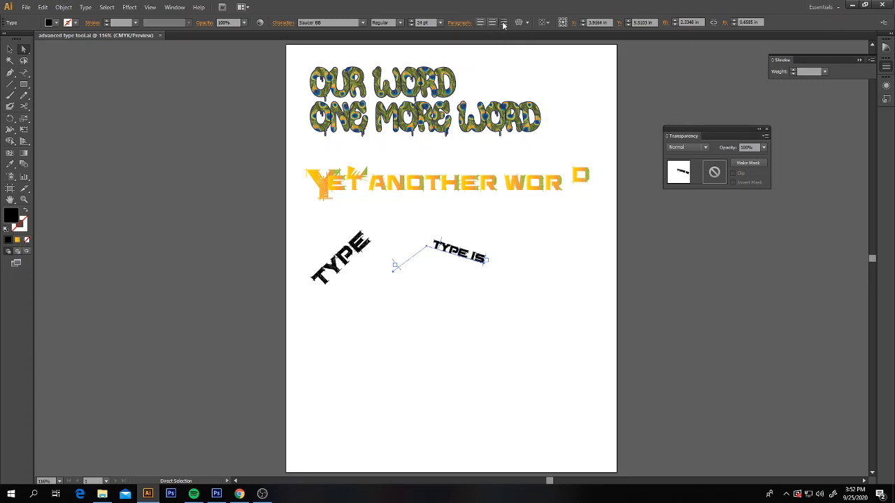
pyautogui.moveTo(442, 242); pyautogui.dragTo(430, 240)
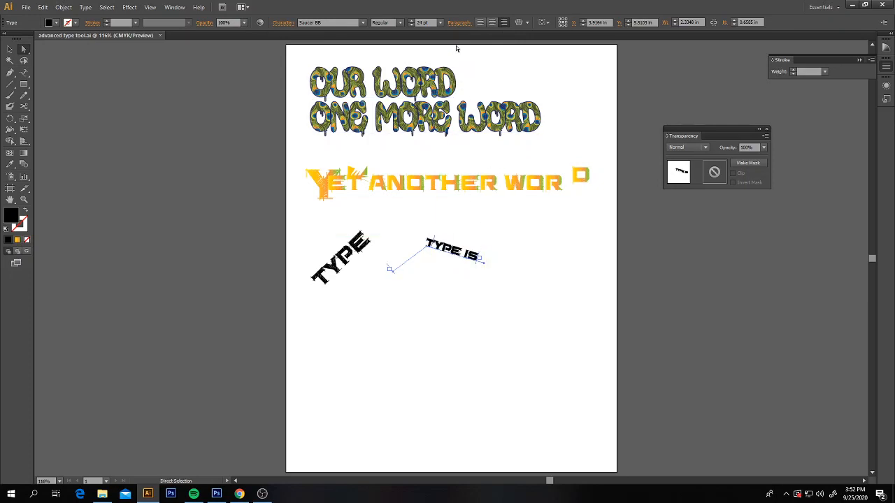
pyautogui.click(491, 23)
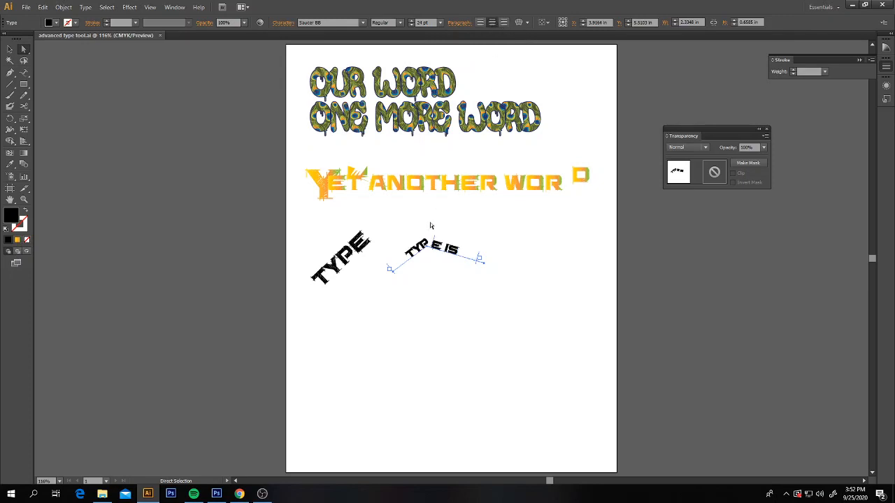
pyautogui.moveTo(435, 242); pyautogui.dragTo(460, 246)
# Step: Move the "TYPE IS" path text up to just below the word "ANOTHER" and deselect it
pyautogui.click(10, 49)
pyautogui.click(93, 89)
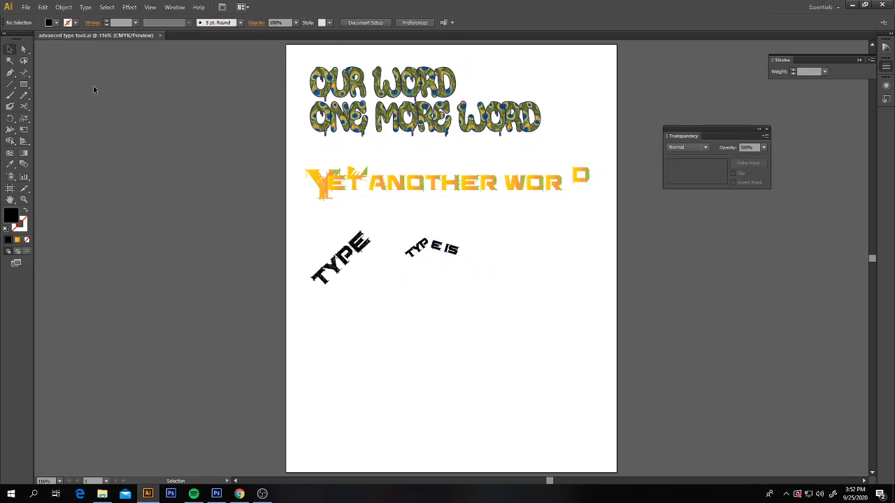
pyautogui.moveTo(437, 247); pyautogui.dragTo(428, 213)
pyautogui.click(607, 281)
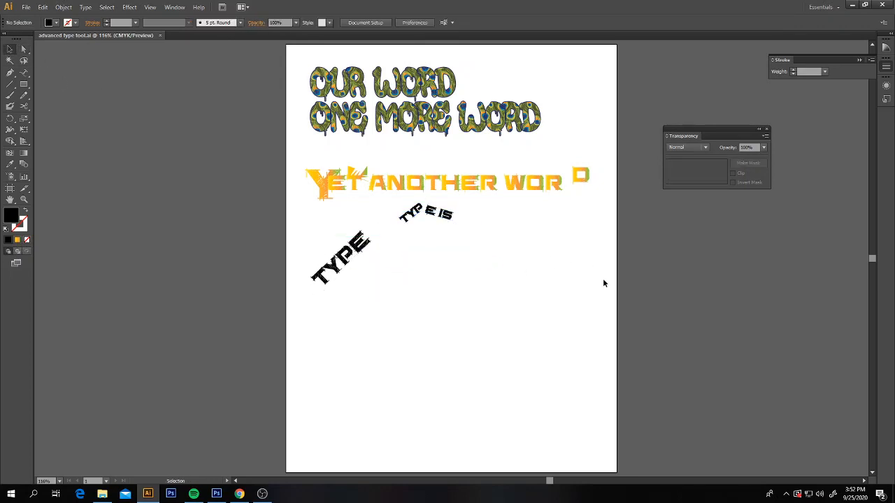
# Step: Draw a wavy S-shaped path with the Pen tool, about 4.17 by 1.21 in, to the right of "TYPE"
pyautogui.click(9, 74)
pyautogui.moveTo(468, 273); pyautogui.dragTo(473, 257)
pyautogui.click(552, 250)
pyautogui.moveTo(558, 254); pyautogui.dragTo(601, 297)
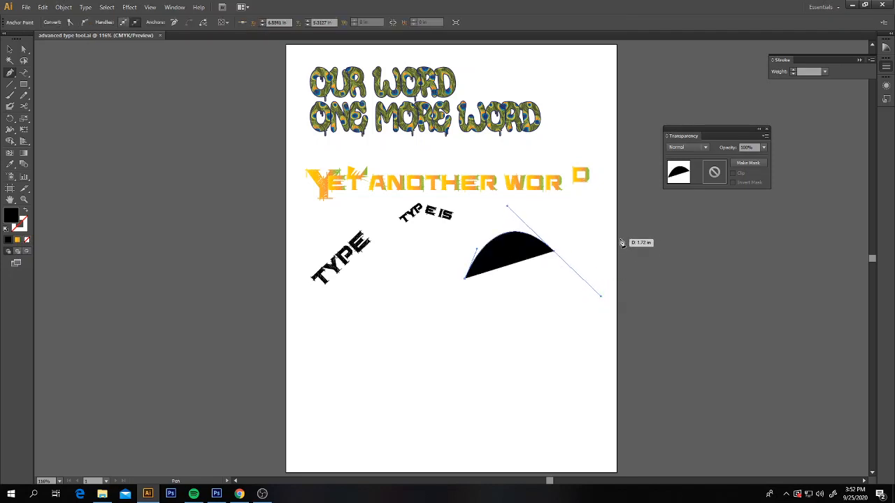
pyautogui.moveTo(626, 238); pyautogui.dragTo(627, 203)
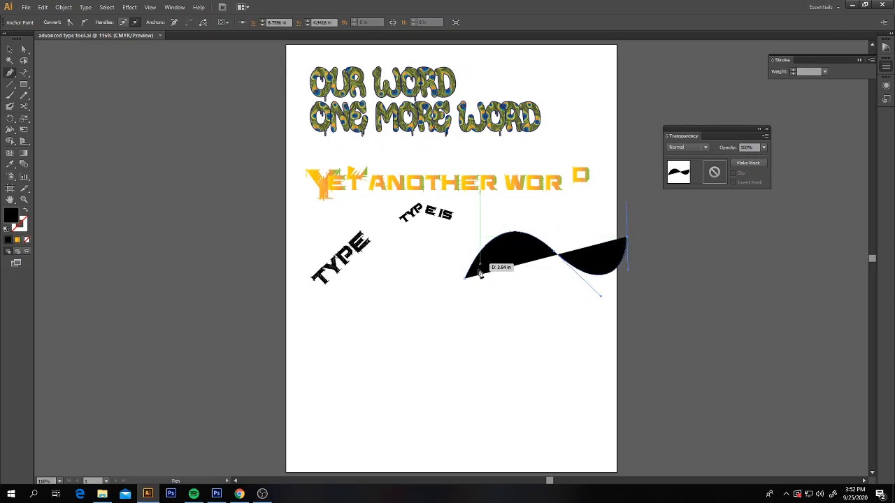
# Step: Place the text "CONTIUE TYPINGS LLL" along the wavy path using the Type on a Path tool
pyautogui.click(23, 73)
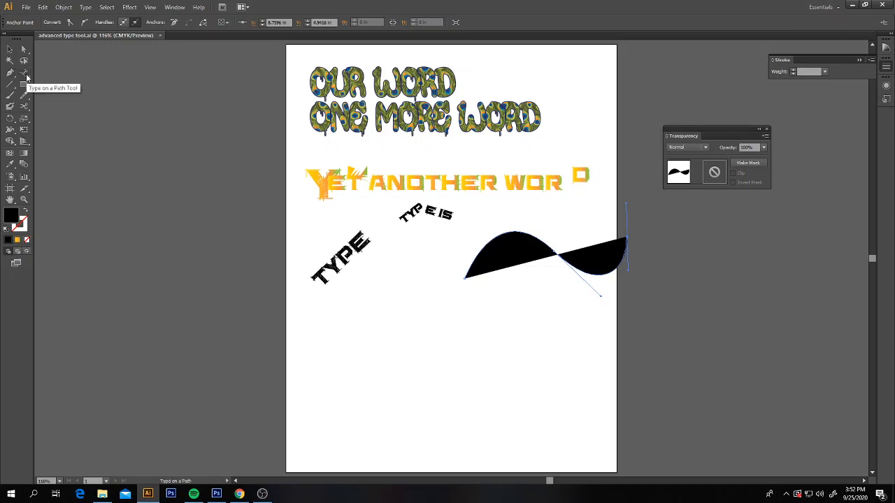
pyautogui.click(473, 260)
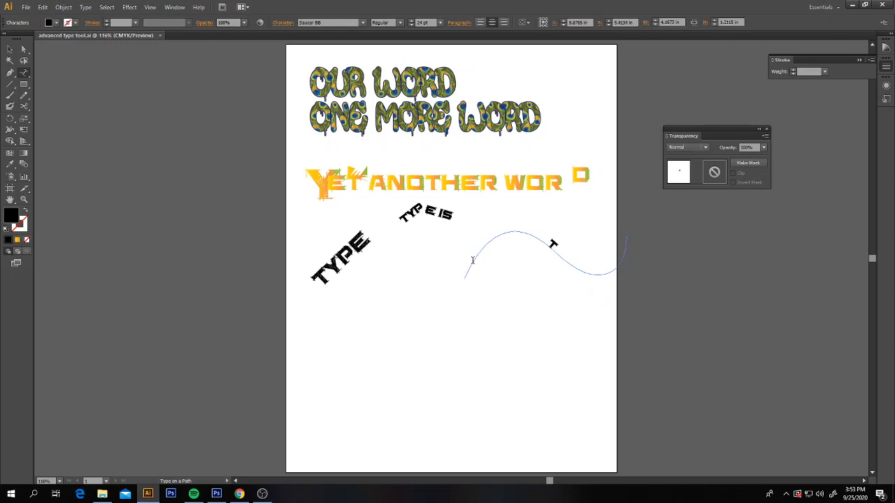
pyautogui.write('CONTINE')
pyautogui.press('BackSpace')
pyautogui.press('BackSpace')
pyautogui.write('UE TYPINGS')
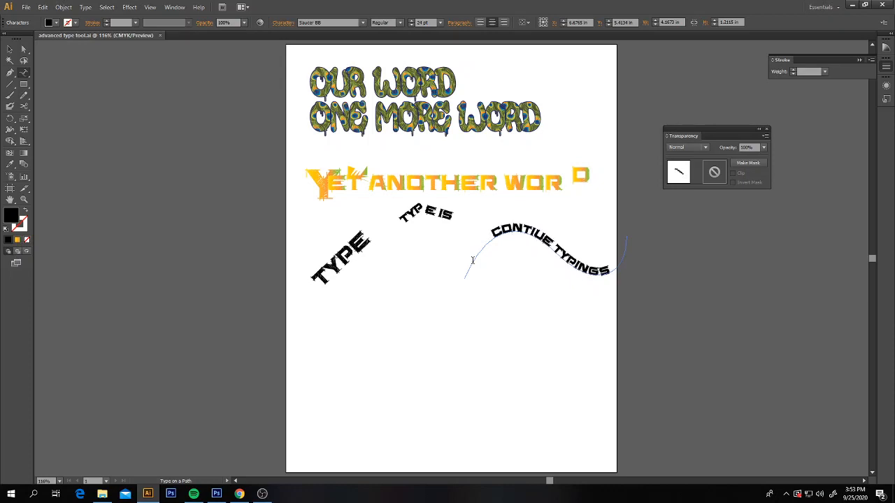
pyautogui.write(' LLL')
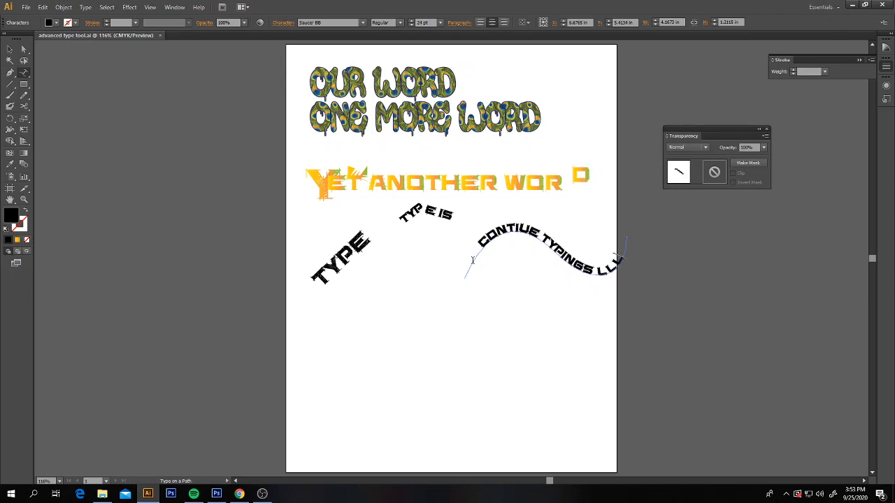
# Step: Change the font of all the text on the wavy path to Segoe Script and fill it light blue
pyautogui.moveTo(626, 260)
pyautogui.mouseDown()
pyautogui.moveTo(606, 264)
pyautogui.moveTo(506, 233)
pyautogui.moveTo(464, 246)
pyautogui.mouseUp()
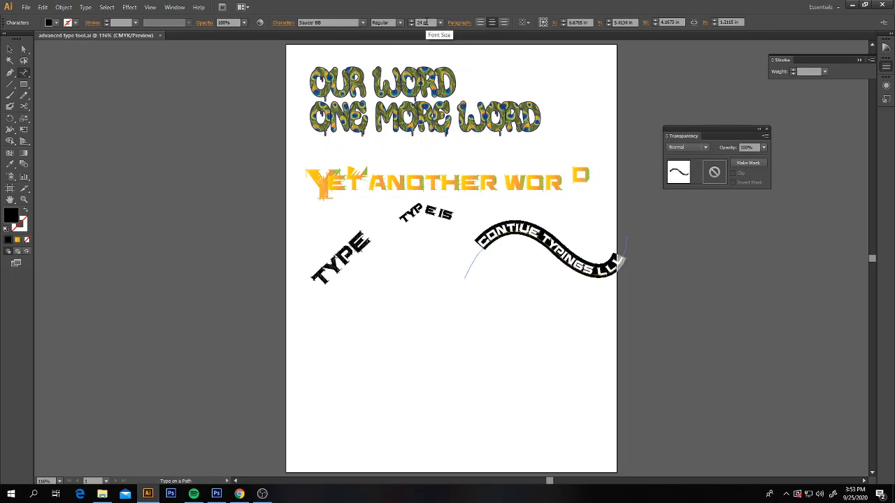
pyautogui.click(363, 23)
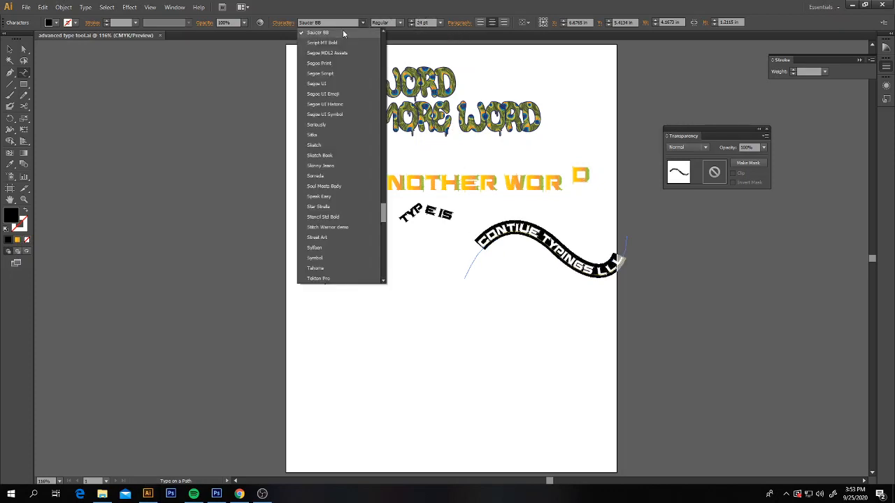
pyautogui.click(334, 72)
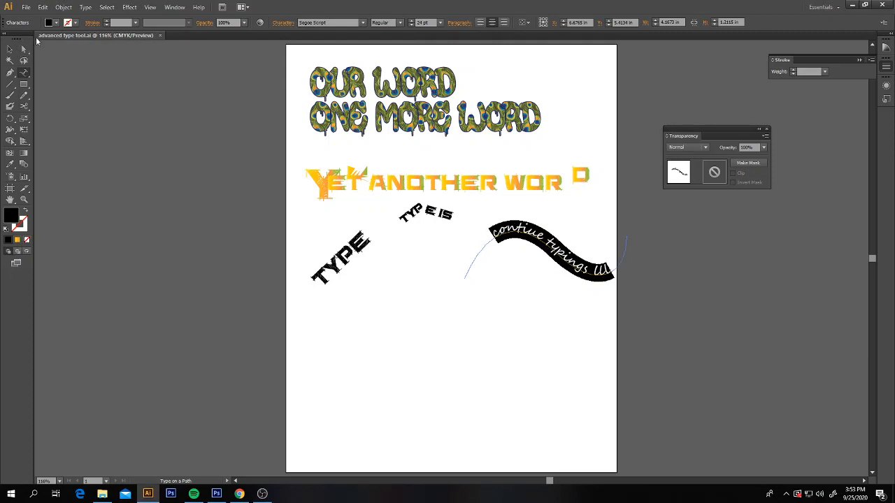
pyautogui.click(54, 23)
pyautogui.click(53, 39)
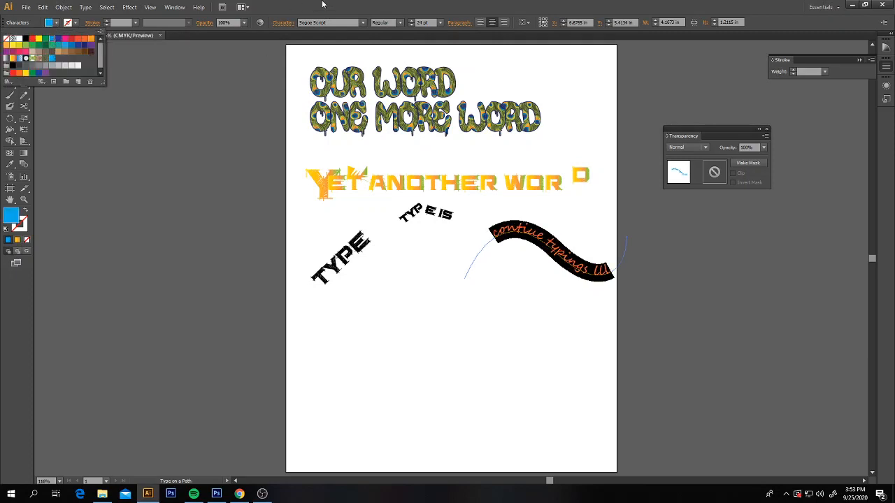
# Step: Raise the middle and starting anchor points of the wavy text path with the Direct Selection tool
pyautogui.click(330, 7)
pyautogui.click(10, 51)
pyautogui.click(83, 76)
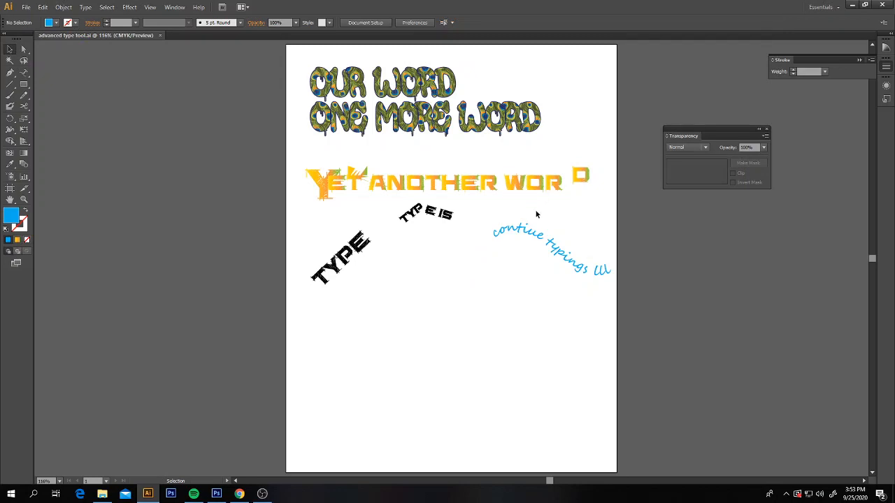
pyautogui.click(465, 257)
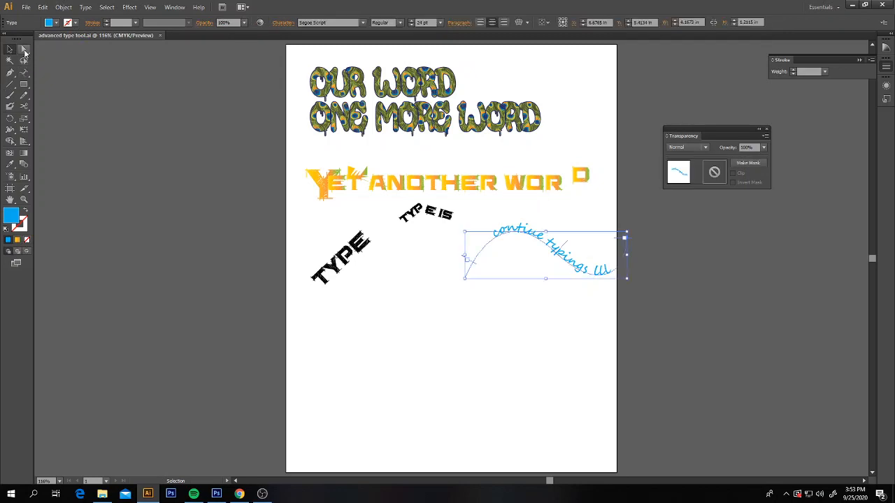
pyautogui.click(24, 50)
pyautogui.click(554, 255)
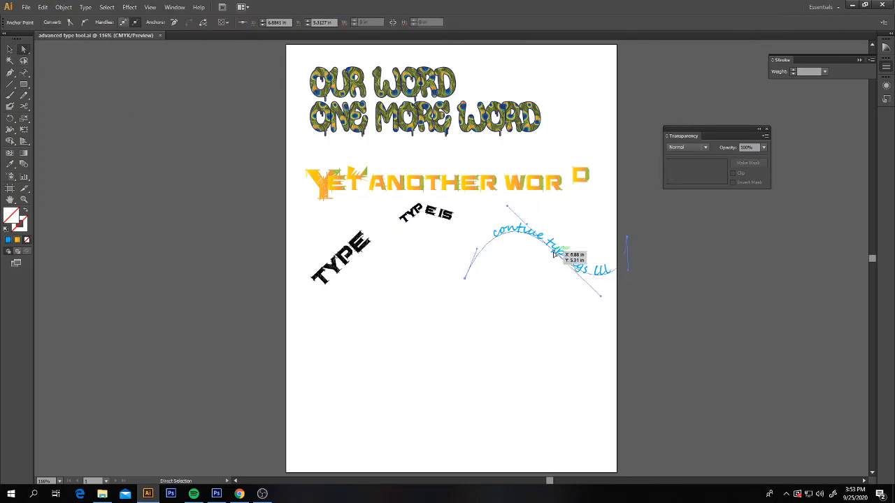
pyautogui.moveTo(554, 255); pyautogui.dragTo(555, 232)
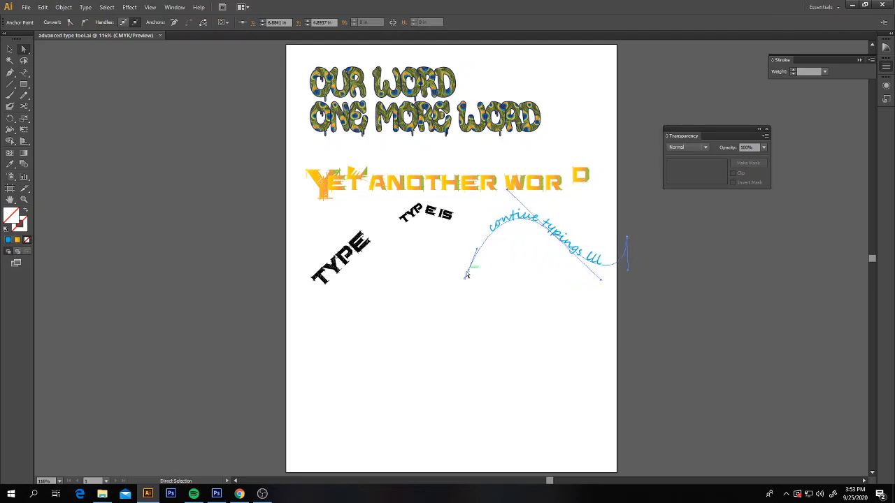
pyautogui.moveTo(467, 276); pyautogui.dragTo(465, 242)
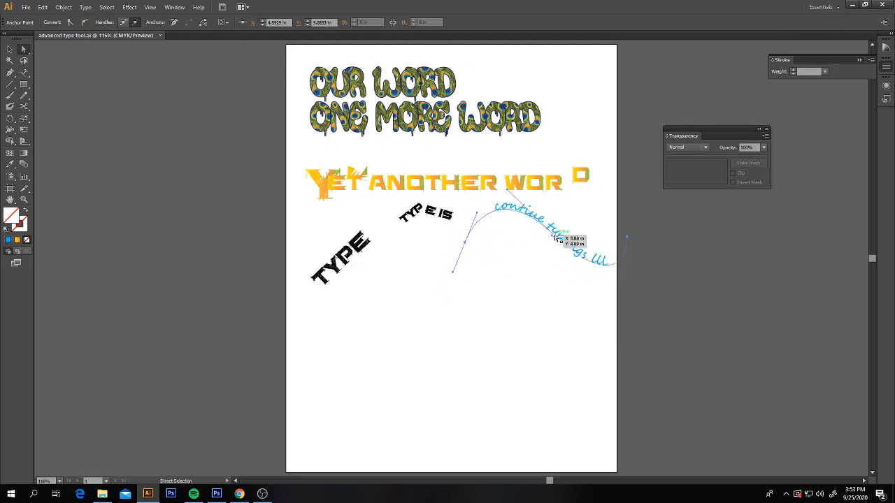
# Step: Shift the wavy path's middle anchor down toward its start, flatten the slope with its direction handle, and deselect the path
pyautogui.moveTo(557, 239); pyautogui.dragTo(547, 250)
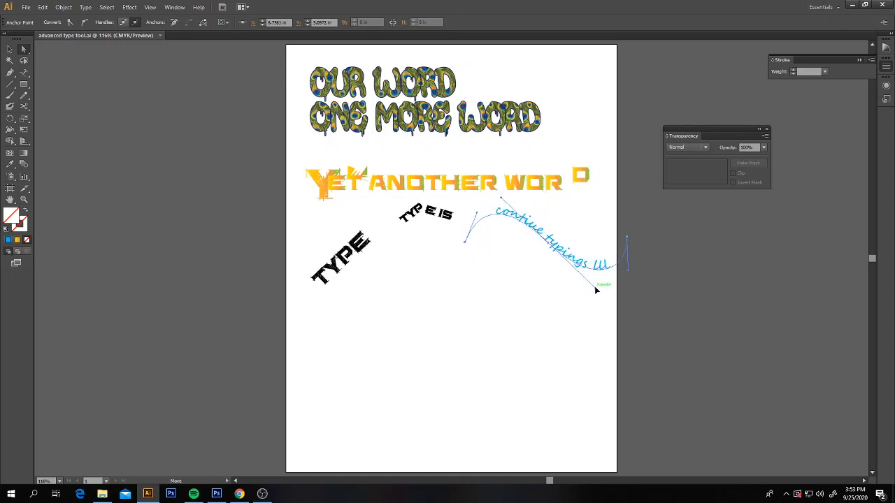
pyautogui.moveTo(594, 287)
pyautogui.mouseDown()
pyautogui.moveTo(603, 264)
pyautogui.moveTo(580, 289)
pyautogui.moveTo(604, 281)
pyautogui.mouseUp()
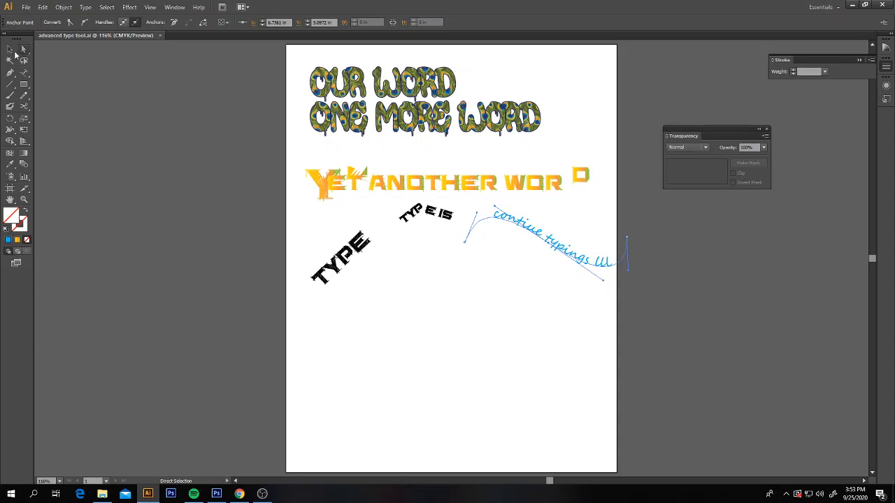
pyautogui.click(10, 49)
pyautogui.click(94, 88)
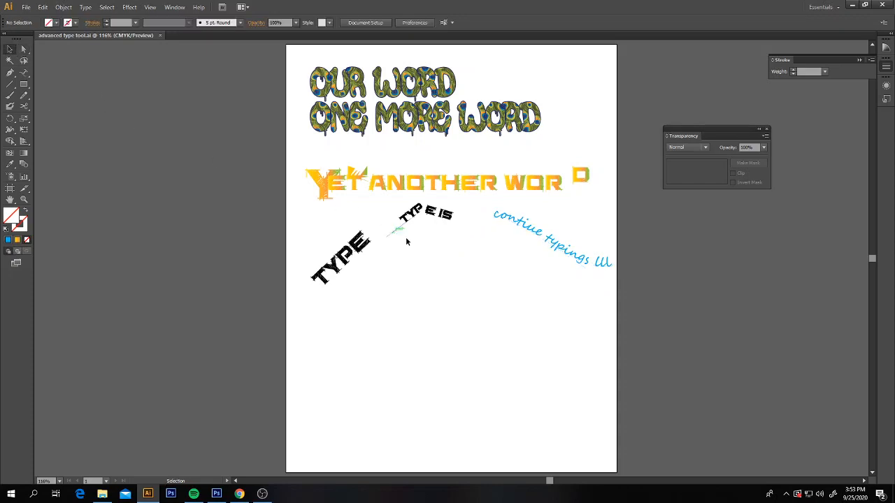
# Step: Move the "TYPE", "TYPE IS" and light blue script path texts closer together under the gradient word and deselect them
pyautogui.click(340, 258)
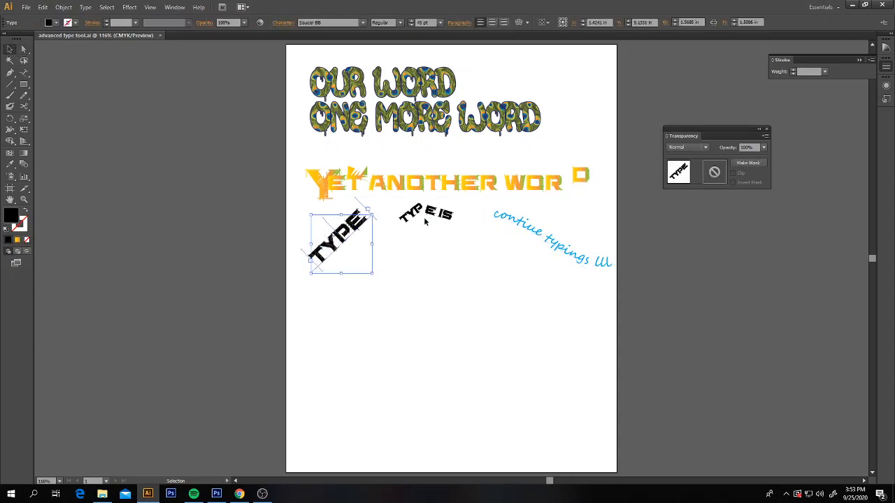
pyautogui.click(424, 221)
pyautogui.moveTo(425, 221); pyautogui.dragTo(402, 241)
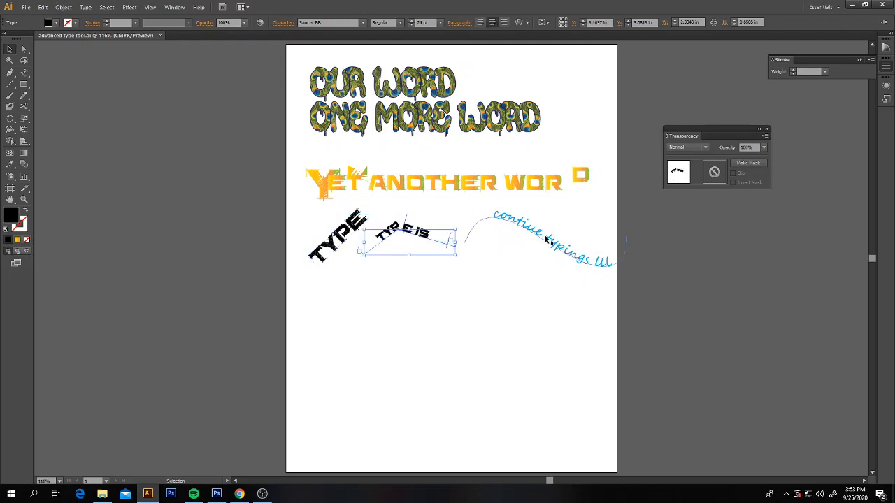
pyautogui.moveTo(548, 240); pyautogui.dragTo(506, 230)
pyautogui.click(624, 288)
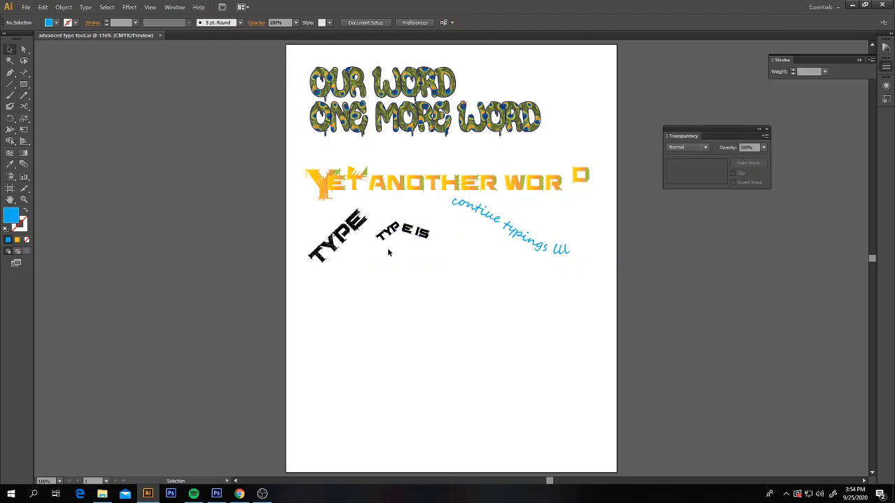
# Step: Draw an ellipse about 2.24 by 1.35 in below the "TYPE IS" text with the Ellipse tool
pyautogui.click(24, 85)
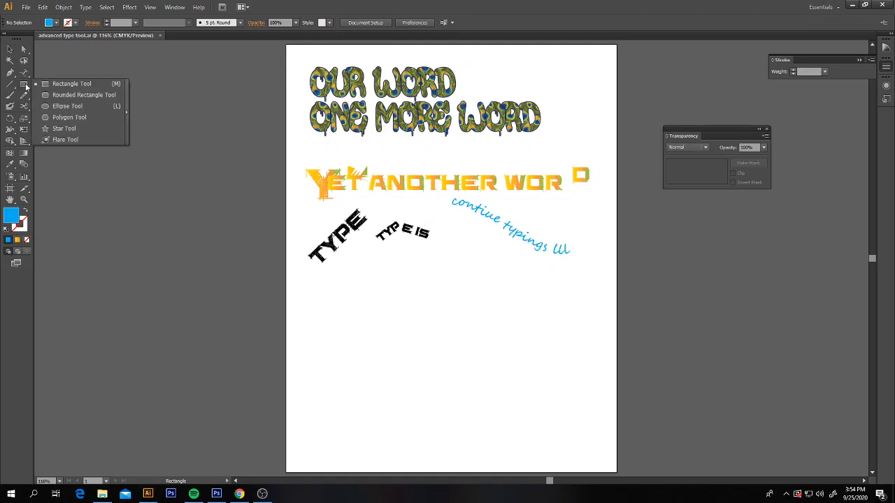
pyautogui.click(67, 106)
pyautogui.moveTo(352, 269); pyautogui.dragTo(440, 321)
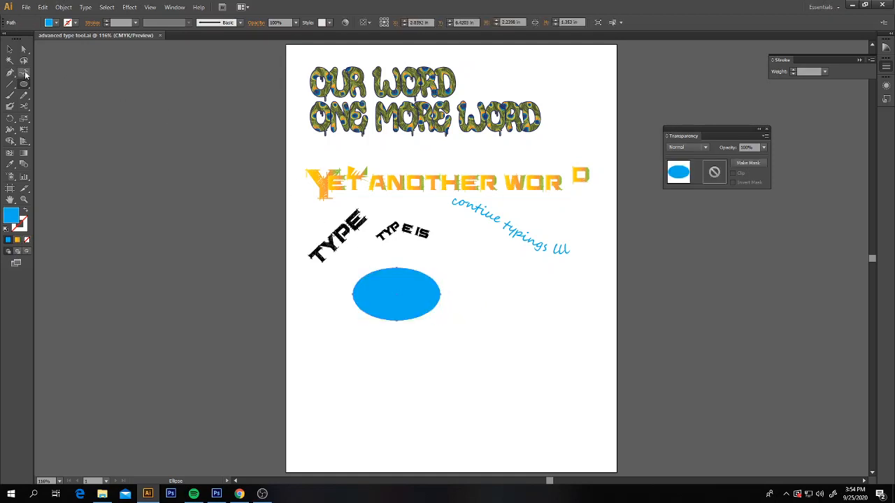
# Step: Place the text "start typeing even more see..." around the ellipse with the Type on a Path tool and deselect it
pyautogui.click(26, 74)
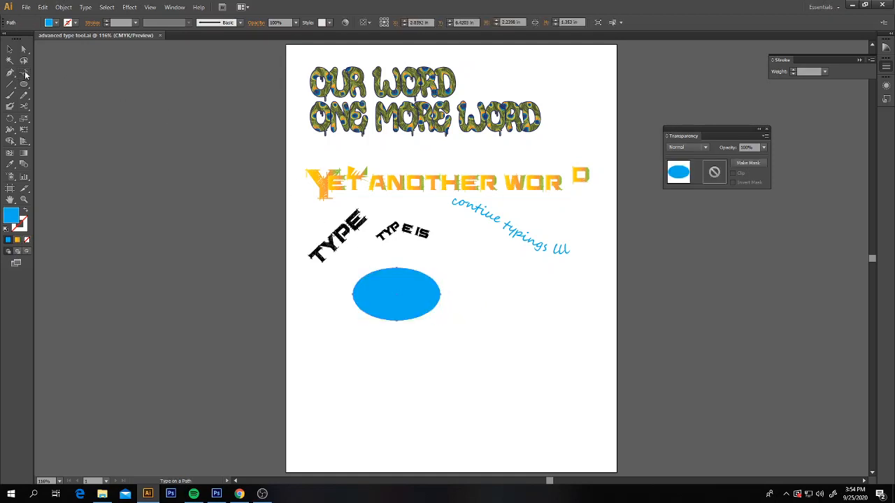
pyautogui.click(366, 272)
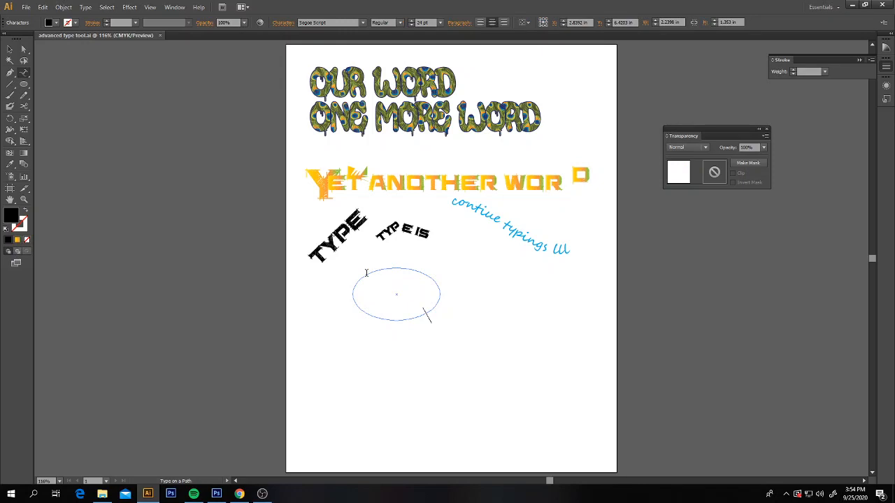
pyautogui.write('stra')
pyautogui.press('BackSpace')
pyautogui.press('BackSpace')
pyautogui.press('BackSpace')
pyautogui.write('t')
pyautogui.press('BackSpace')
pyautogui.write('tar')
pyautogui.press('BackSpace')
pyautogui.write('rt typing even mo')
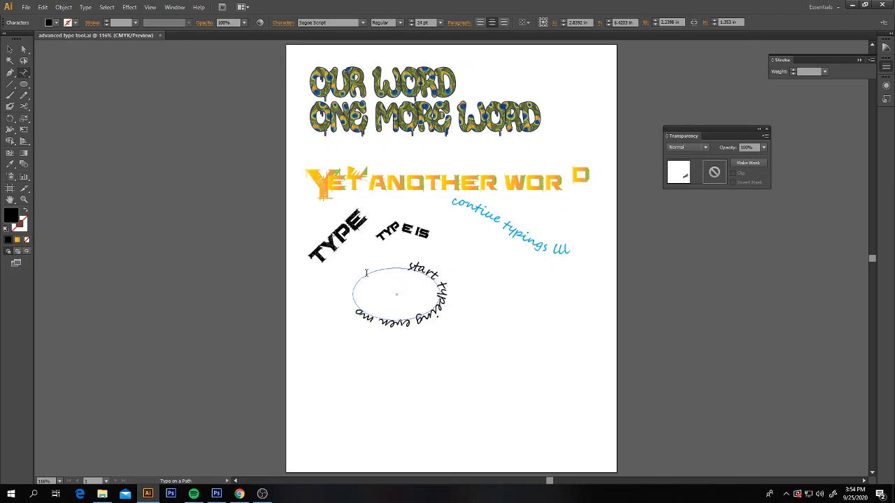
pyautogui.write('re se')
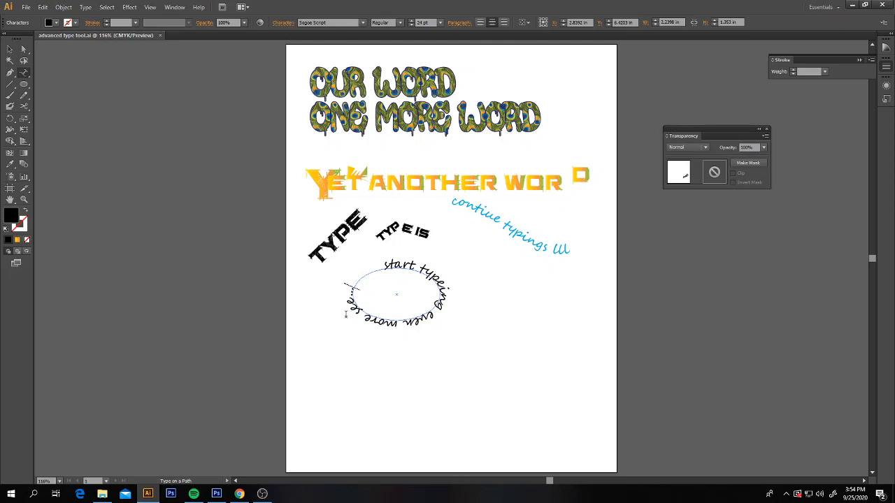
pyautogui.click(10, 49)
pyautogui.click(502, 282)
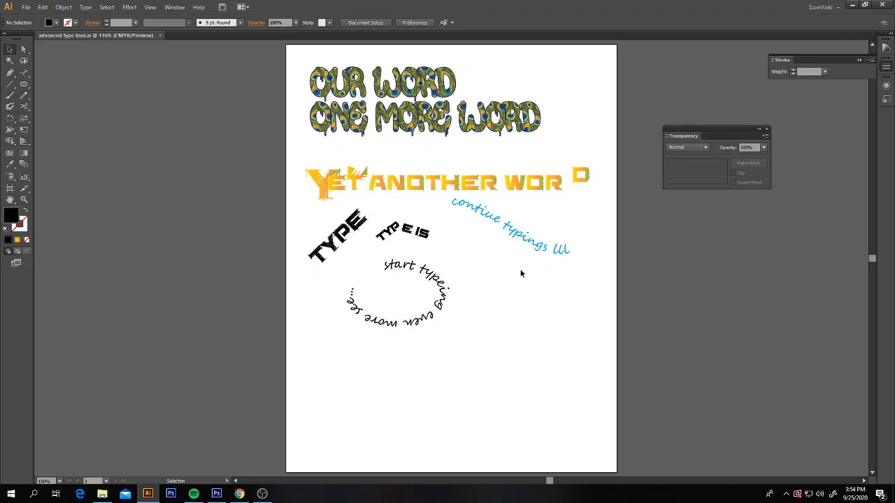
# Step: Move the ellipse text below the light blue script and slide its path brackets so the text starts at the ellipse's left side
pyautogui.moveTo(427, 267); pyautogui.dragTo(523, 275)
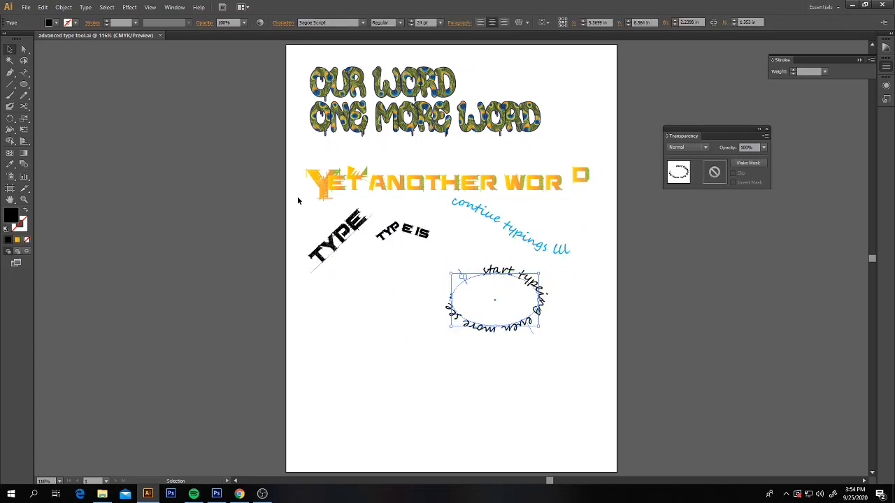
pyautogui.click(23, 49)
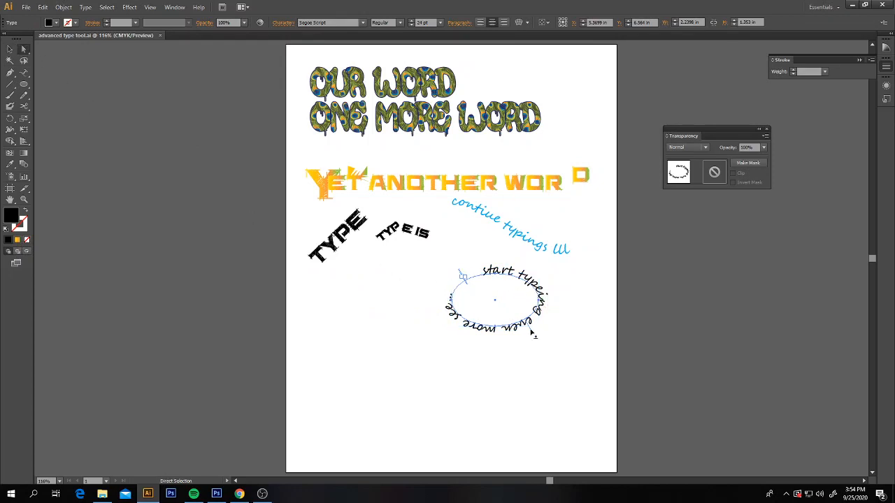
pyautogui.moveTo(532, 333)
pyautogui.mouseDown()
pyautogui.moveTo(523, 320)
pyautogui.moveTo(529, 331)
pyautogui.mouseUp()
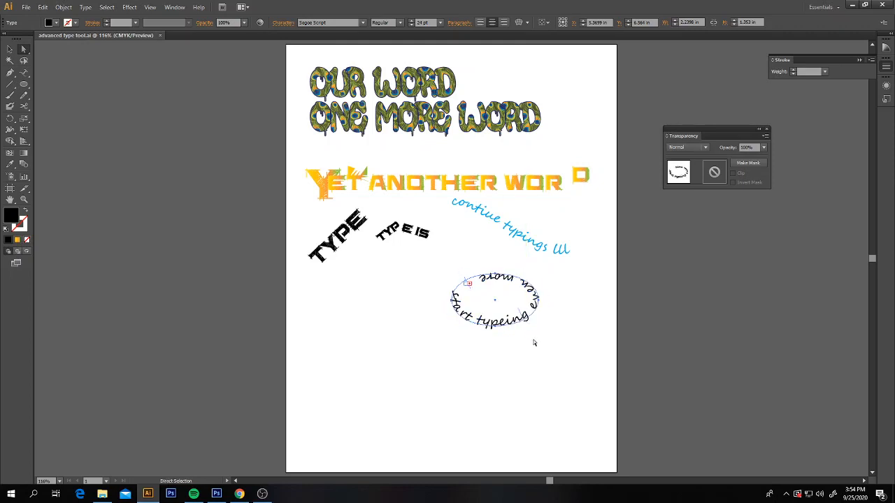
pyautogui.moveTo(467, 282); pyautogui.dragTo(446, 289)
pyautogui.press('v')
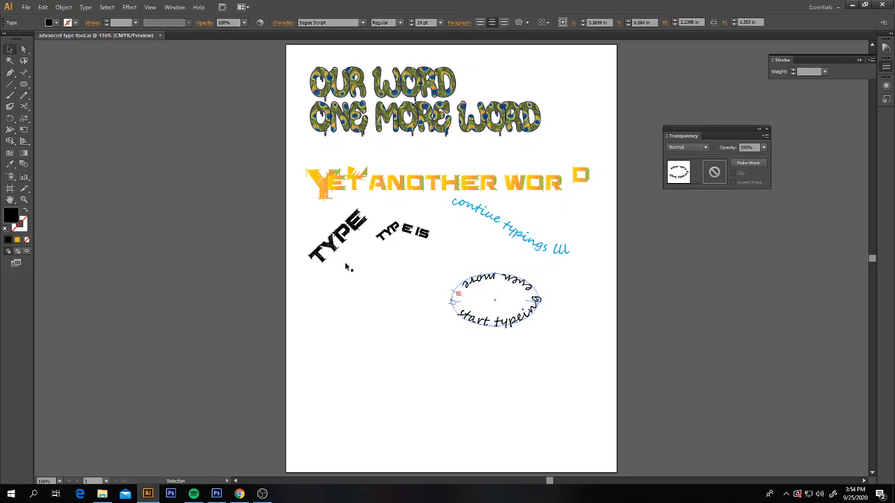
# Step: Move the ellipse text slightly upward, pull the ellipse's bottom anchor point down to lengthen its lower curve, and deselect it
pyautogui.moveTo(488, 326); pyautogui.dragTo(484, 306)
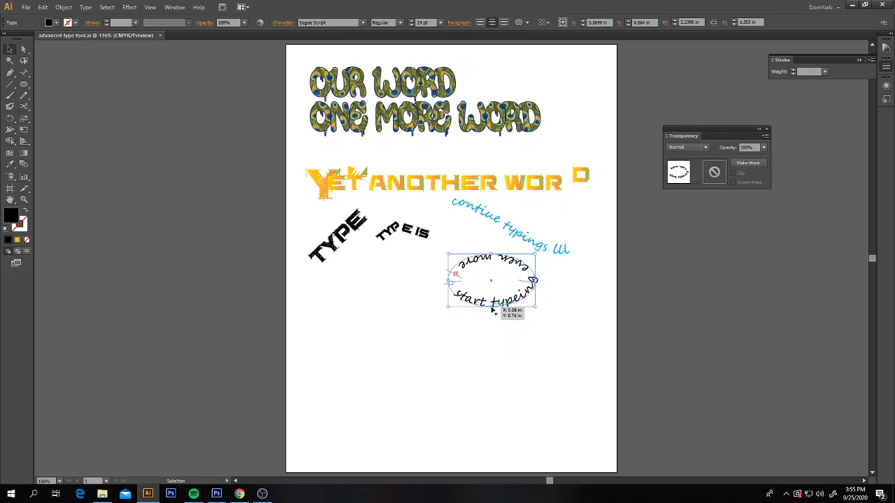
pyautogui.click(24, 49)
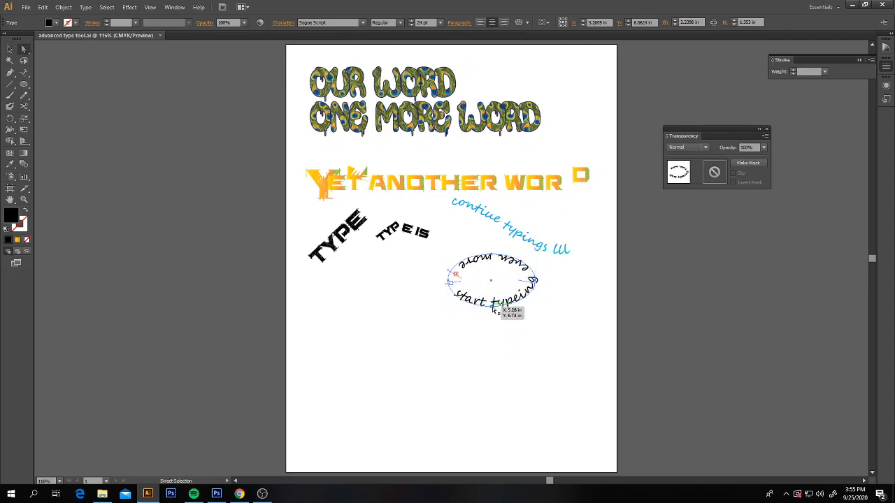
pyautogui.moveTo(493, 308); pyautogui.dragTo(491, 337)
pyautogui.click(10, 49)
pyautogui.click(96, 87)
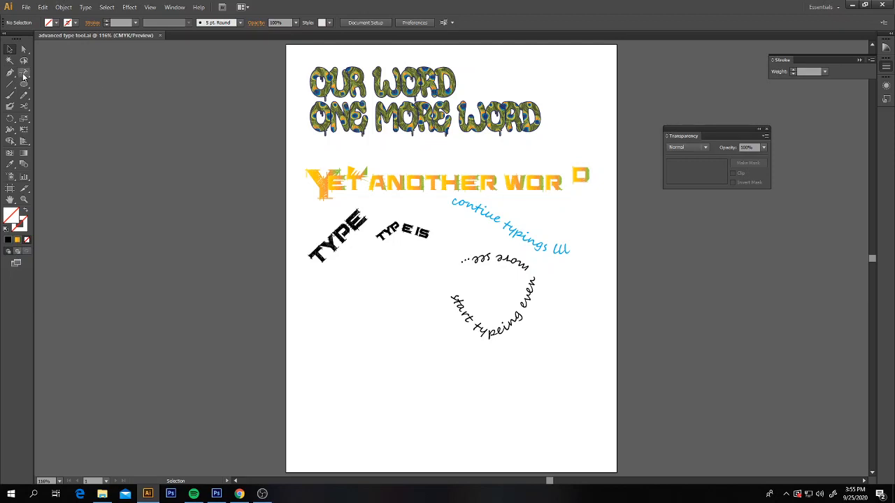
# Step: Draw an area type frame about 1.98 by 1.86 in below the slanted "TYPE" text with the Type tool
pyautogui.moveTo(23, 74); pyautogui.dragTo(46, 75)
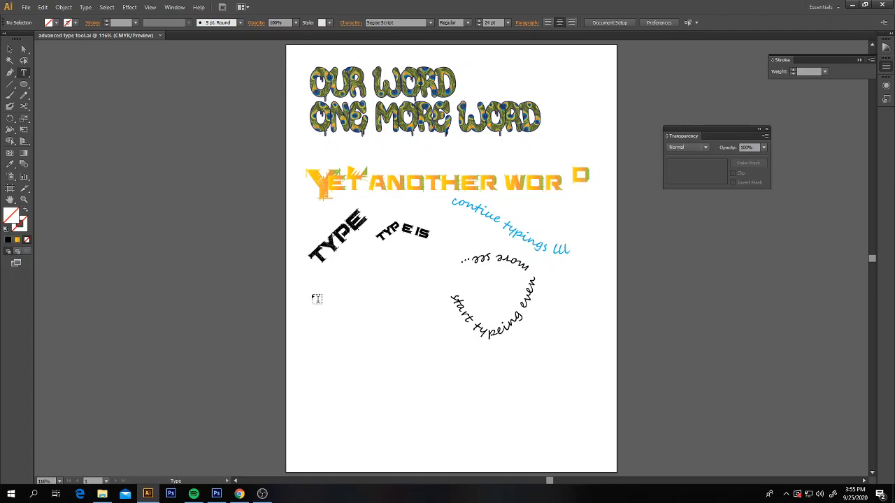
pyautogui.moveTo(311, 292); pyautogui.dragTo(390, 365)
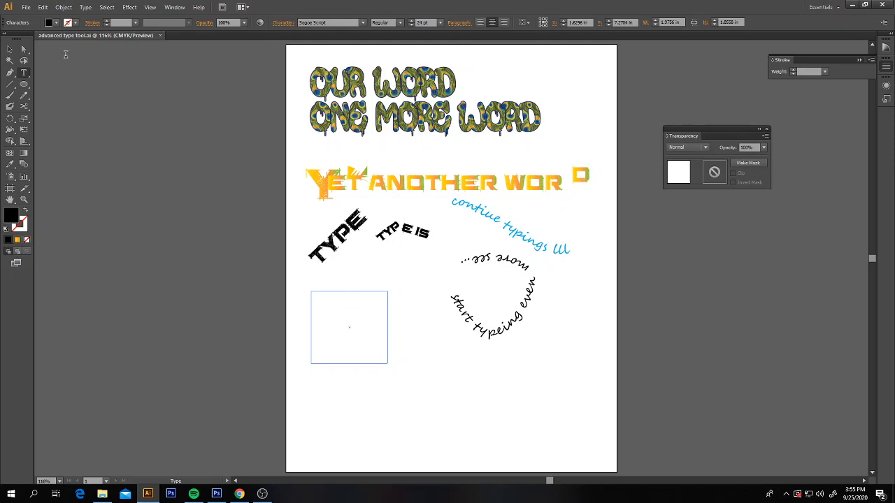
# Step: Start opening an existing document and browse to the Art > print shop folder on the Courses drive
pyautogui.click(26, 8)
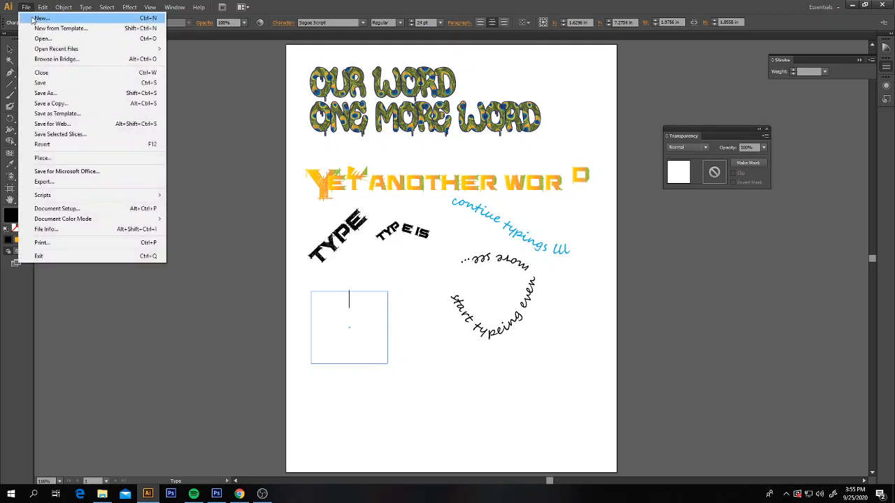
pyautogui.click(46, 18)
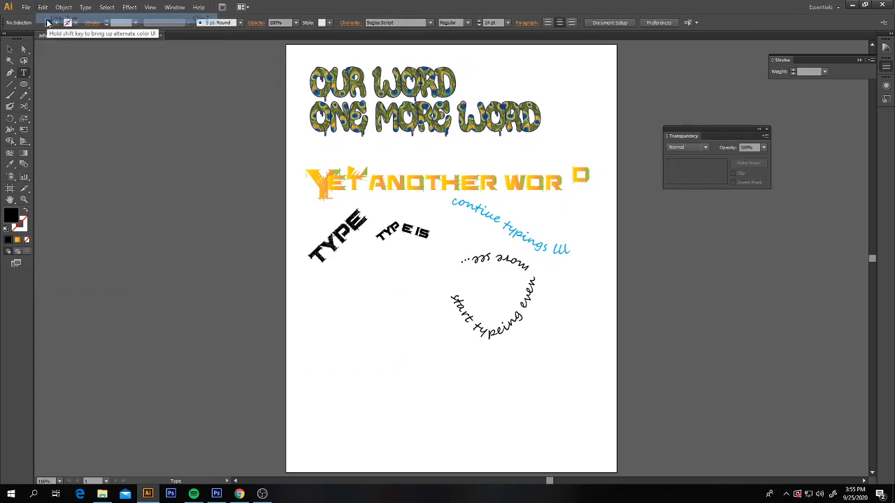
pyautogui.click(26, 8)
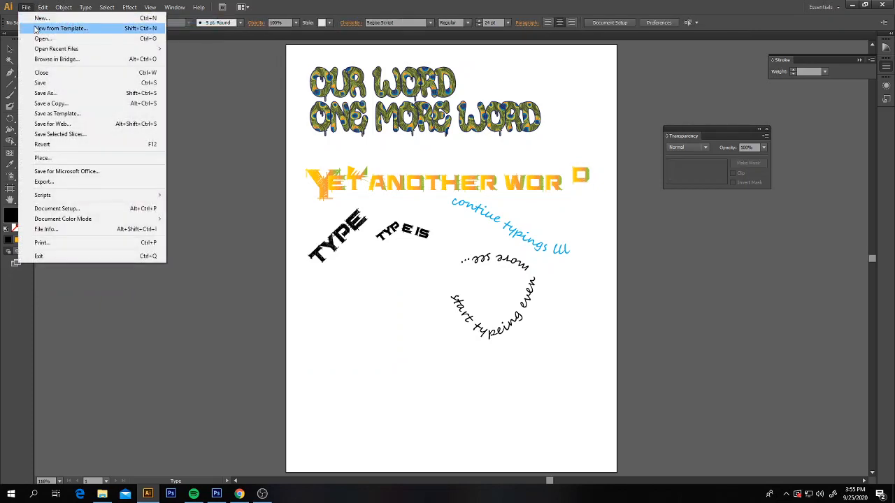
pyautogui.click(39, 40)
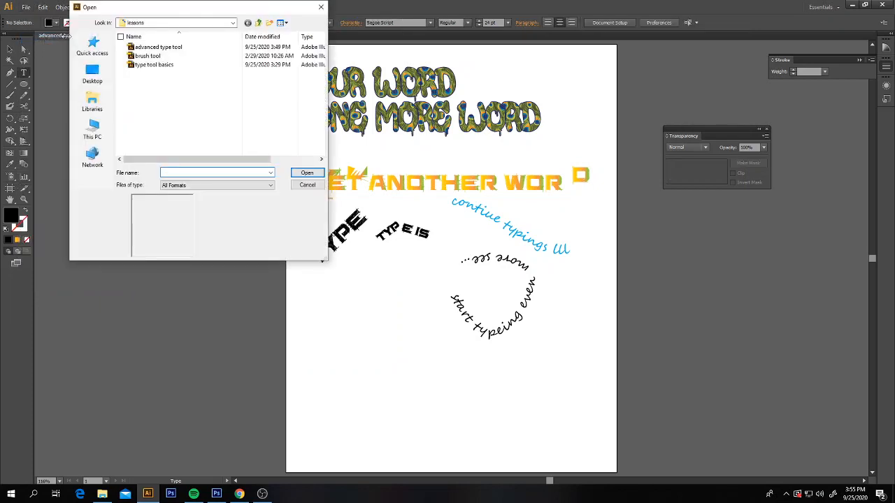
pyautogui.click(155, 23)
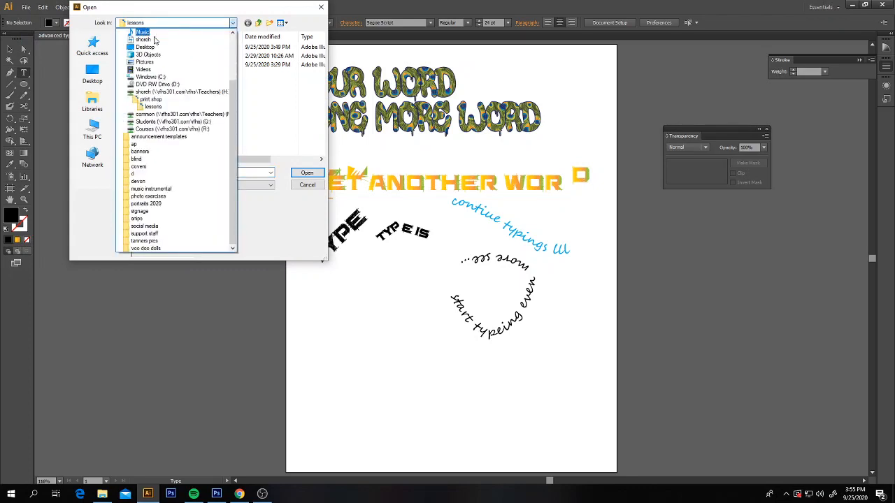
pyautogui.click(161, 106)
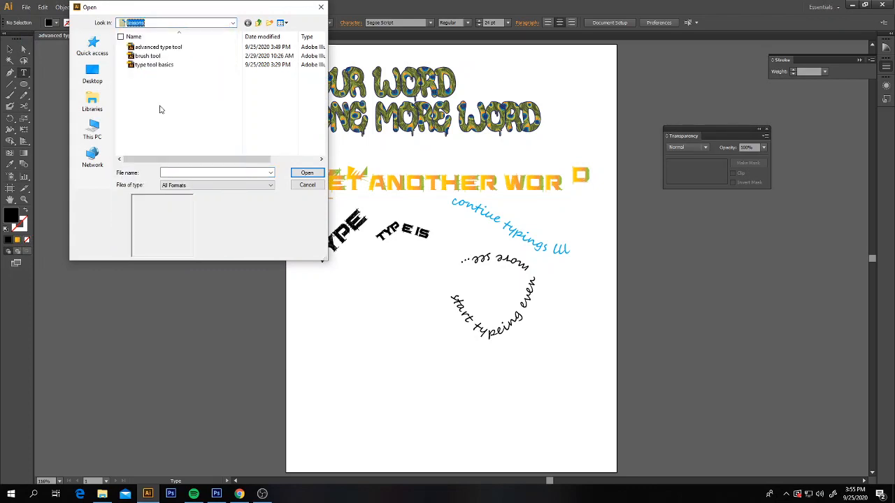
pyautogui.click(155, 27)
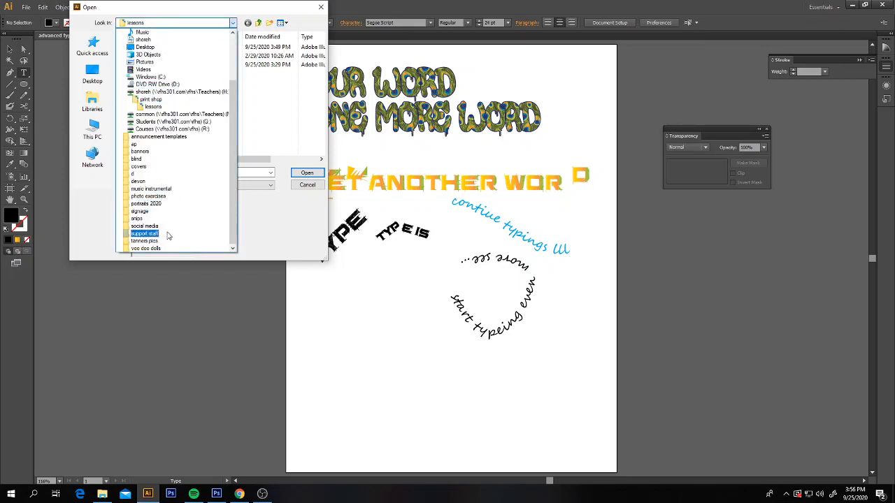
pyautogui.click(161, 129)
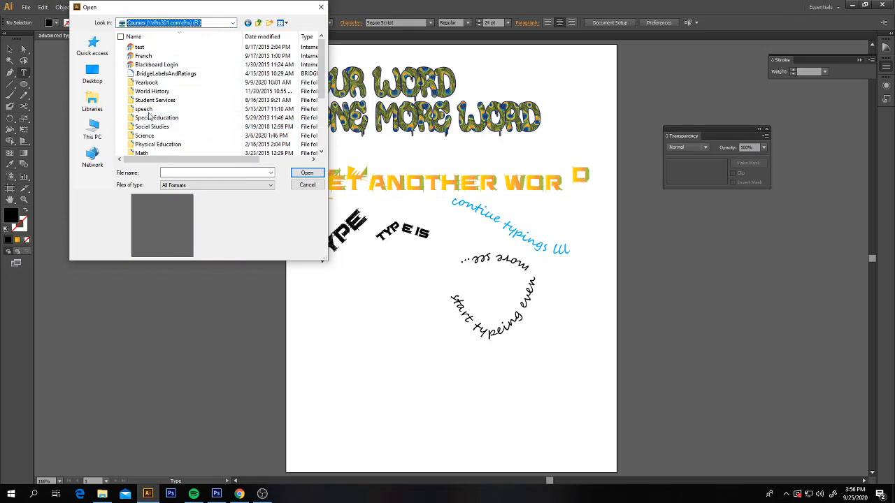
pyautogui.scroll(-1, 151, 133)
pyautogui.doubleClick(143, 152)
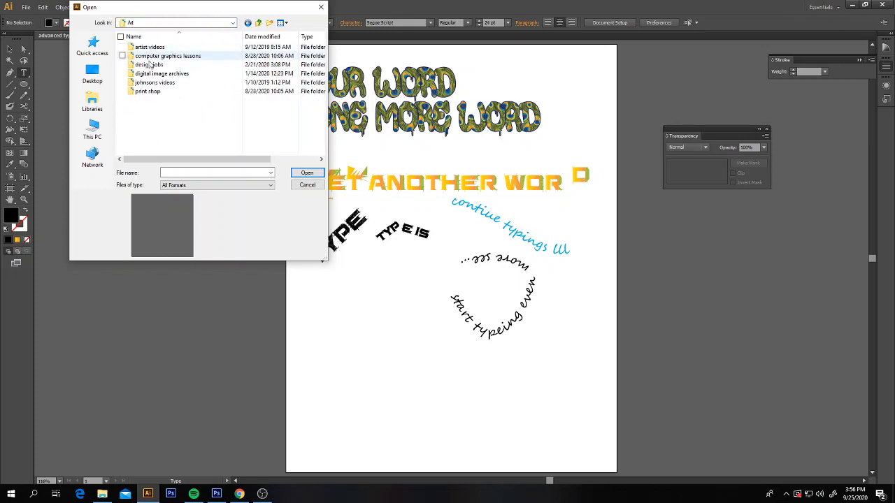
pyautogui.doubleClick(147, 91)
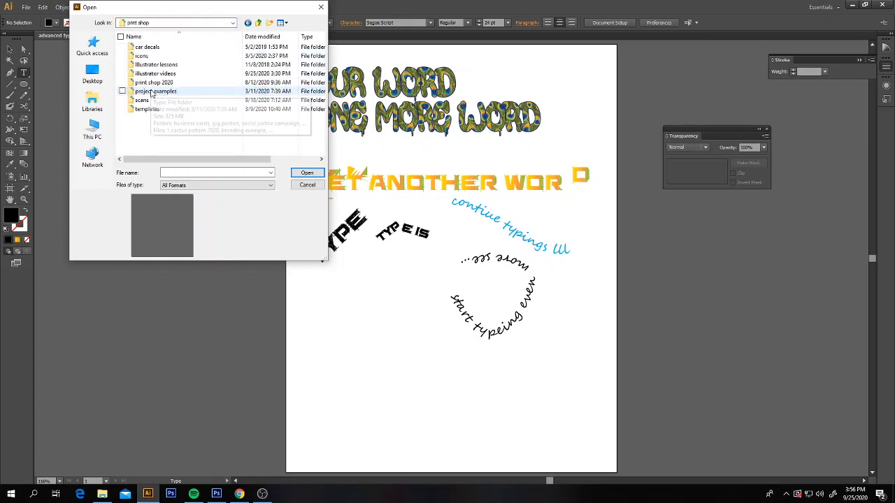
# Step: Open the "copy text" file from the Illustrator lessons > type lesson folder
pyautogui.doubleClick(154, 67)
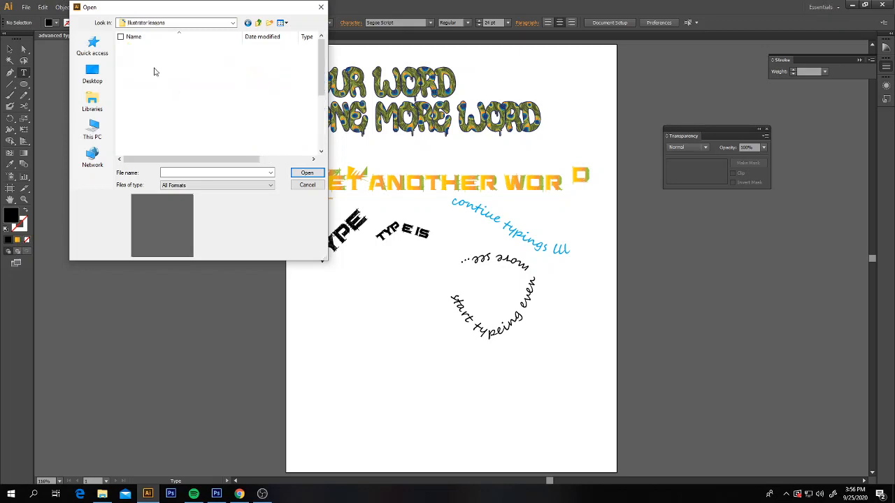
pyautogui.scroll(-4, 180, 112)
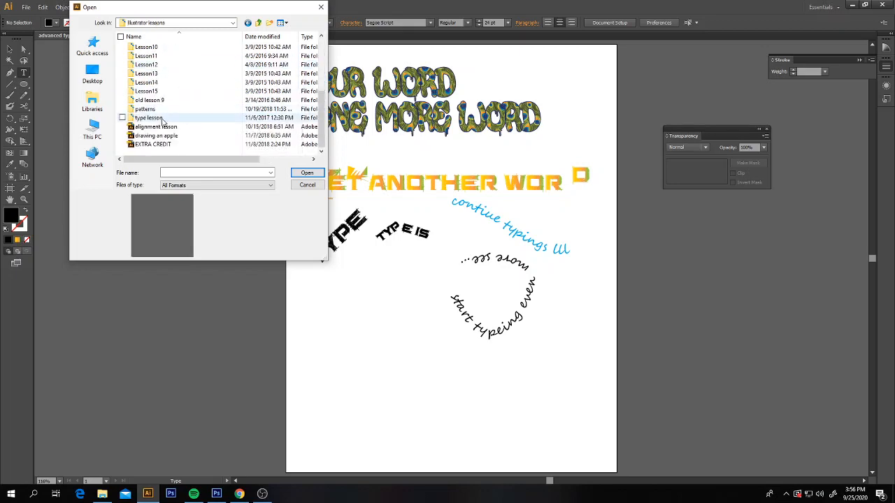
pyautogui.doubleClick(162, 121)
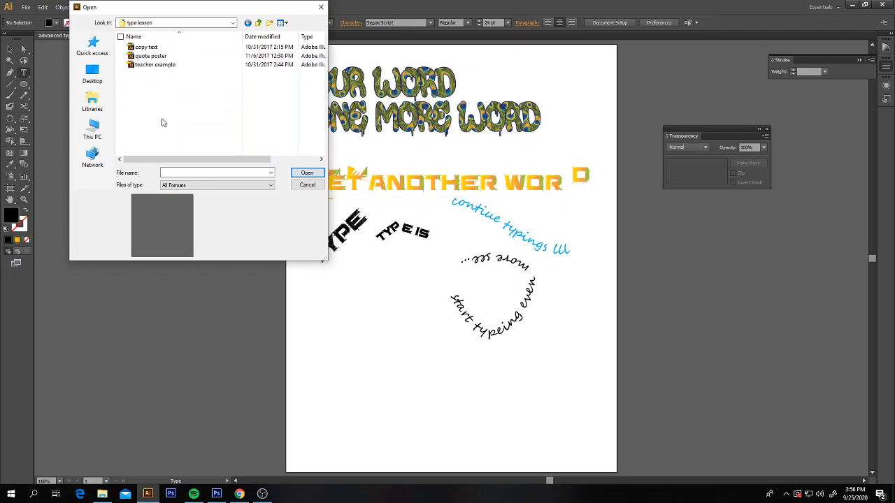
pyautogui.click(150, 48)
pyautogui.click(307, 173)
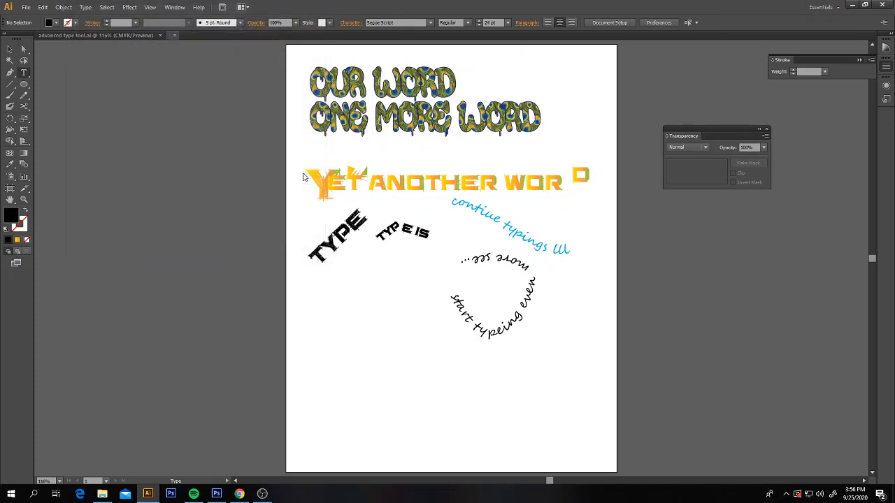
# Step: Float the copy text document, copy all of its lyrics text, and close the document
pyautogui.moveTo(198, 34); pyautogui.dragTo(375, 78)
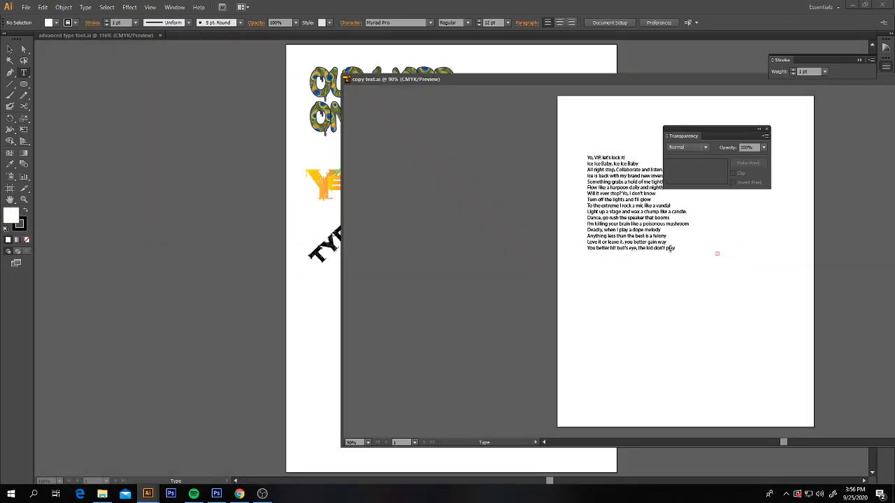
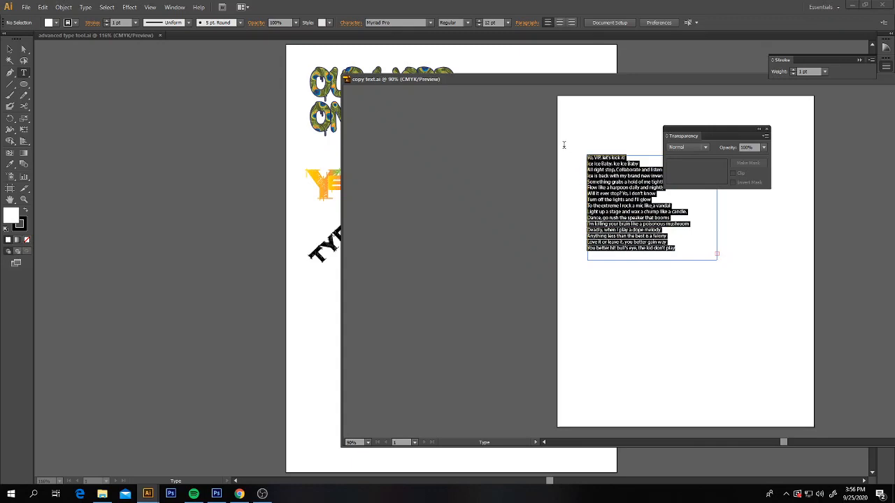
pyautogui.click(42, 7)
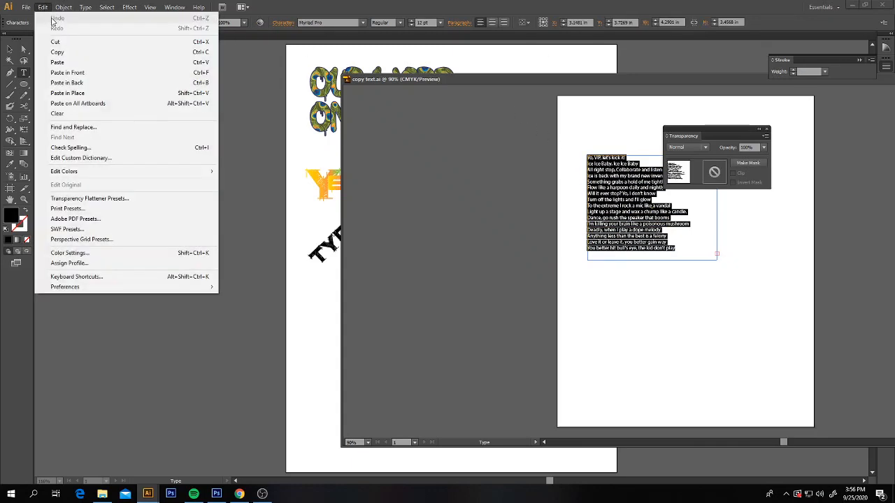
pyautogui.click(57, 51)
pyautogui.moveTo(435, 77); pyautogui.dragTo(245, 82)
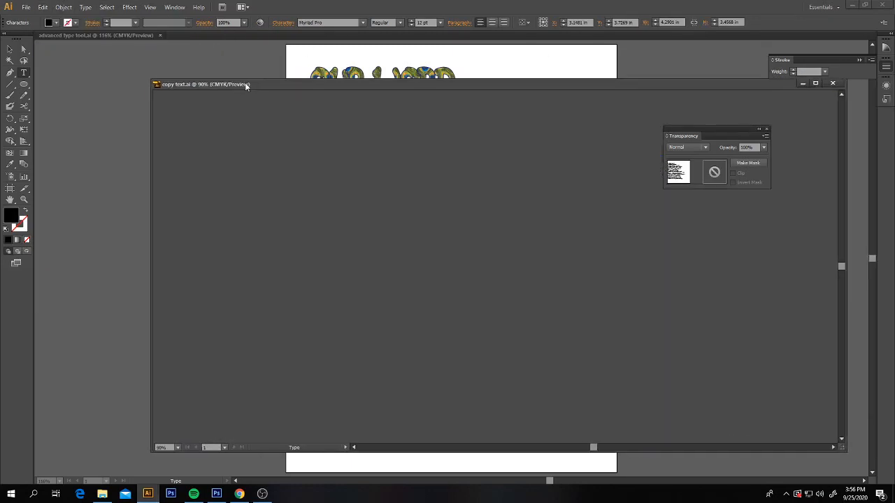
pyautogui.click(833, 83)
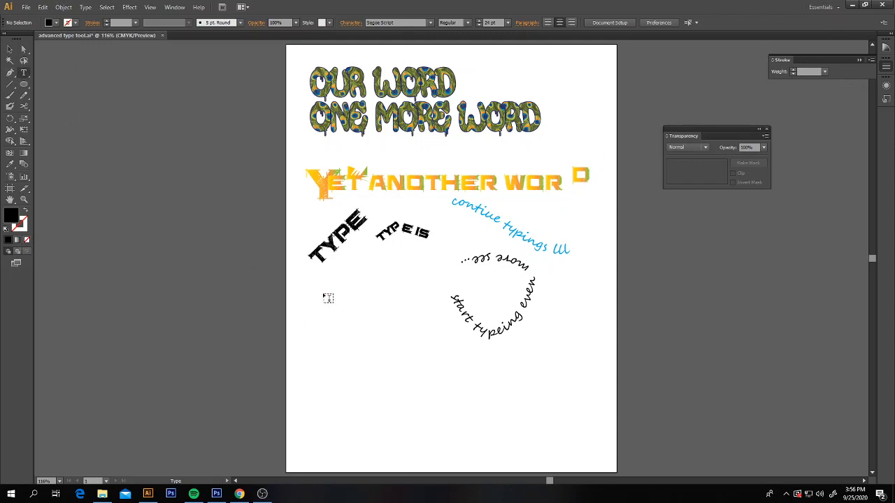
# Step: Draw an area type frame about 1.08 by 1.98 in below the slanted "TYPE" text and paste the copied lyrics into it
pyautogui.moveTo(323, 294); pyautogui.dragTo(366, 368)
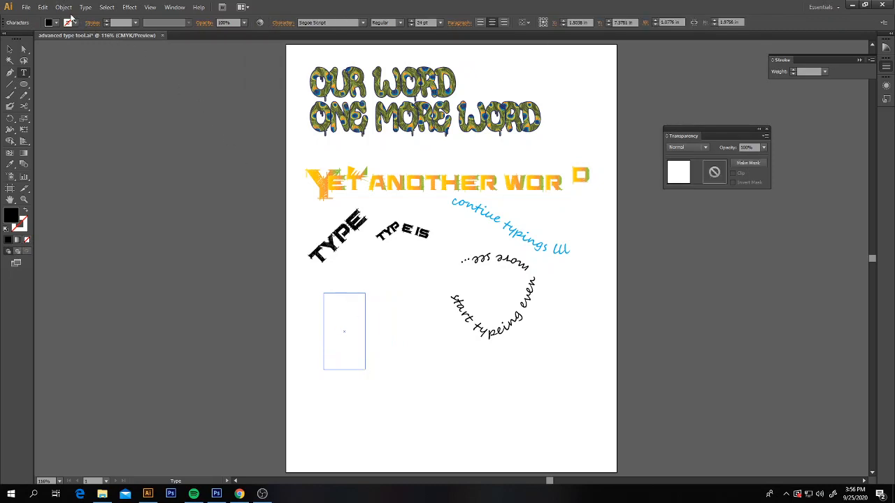
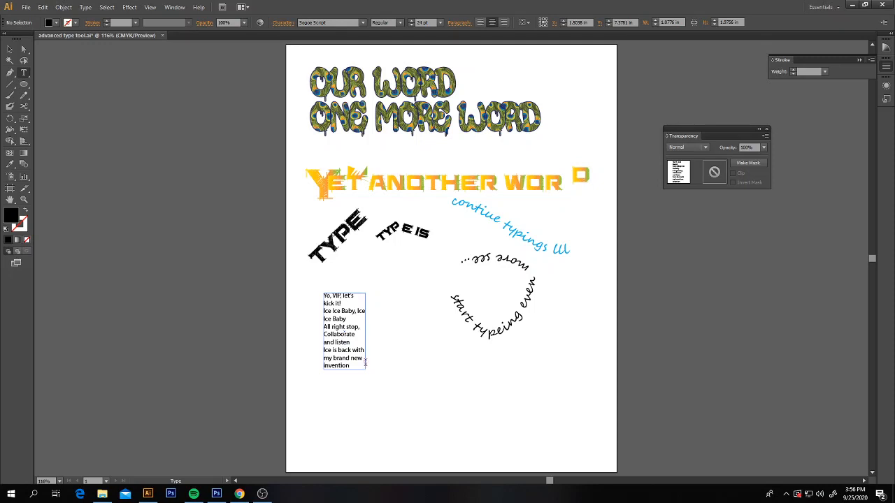
pyautogui.click(10, 52)
pyautogui.click(10, 49)
# Step: Enlarge the lyrics frame, move it onto the pasteboard beside the artboard, and shrink it to about 2.13 by 2.39 in
pyautogui.moveTo(364, 364); pyautogui.dragTo(461, 448)
pyautogui.moveTo(378, 357); pyautogui.dragTo(197, 174)
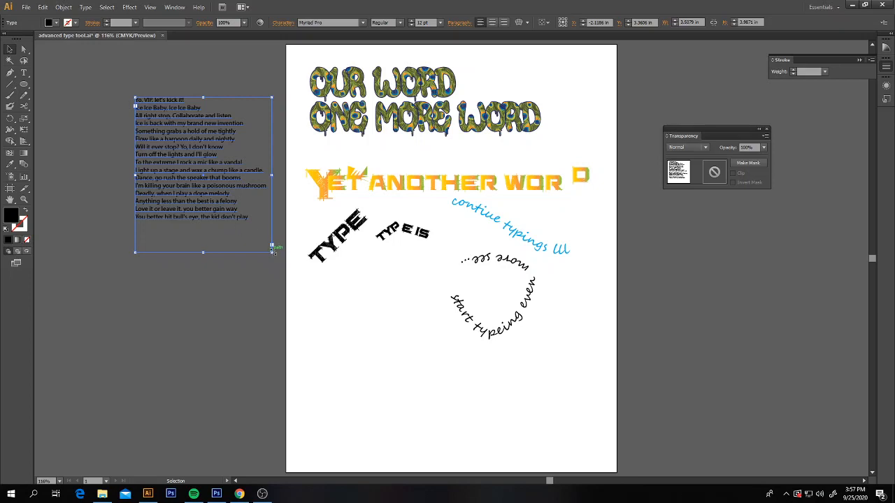
pyautogui.moveTo(272, 251); pyautogui.dragTo(218, 185)
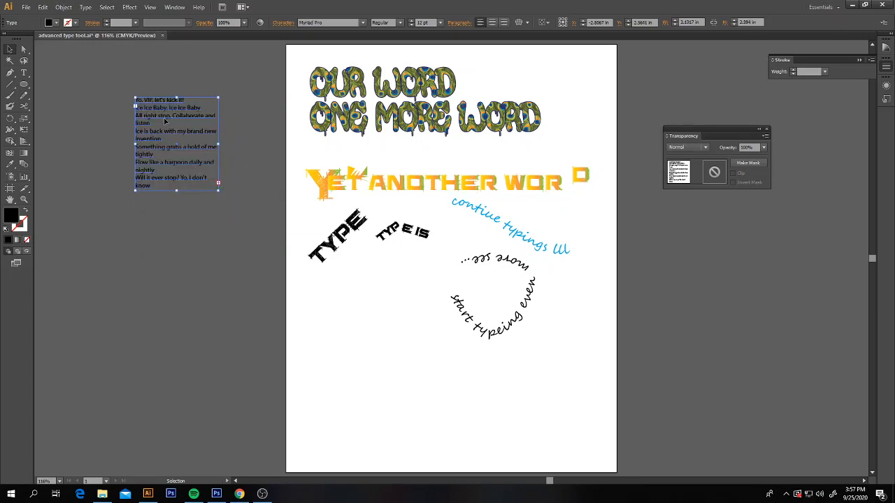
# Step: Move the lyrics frame back onto the artboard directly below the slanted "TYPE" text and deselect it
pyautogui.moveTo(164, 109); pyautogui.dragTo(374, 277)
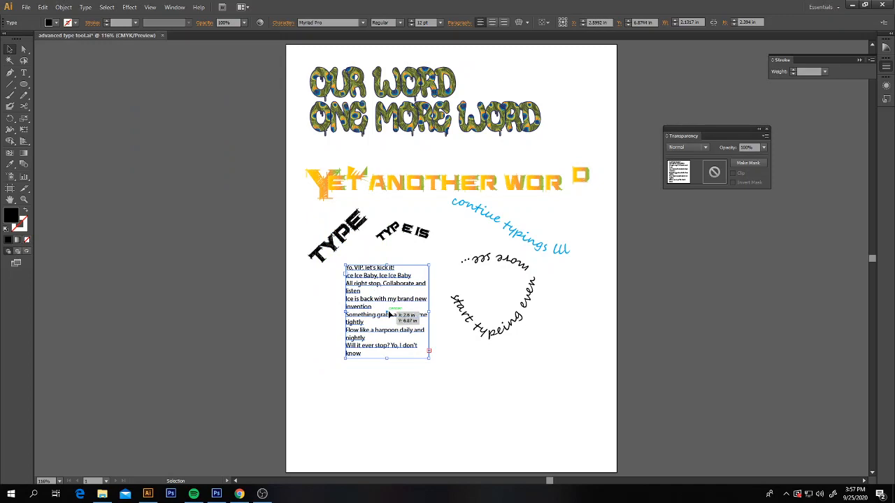
pyautogui.moveTo(393, 319); pyautogui.dragTo(397, 320)
pyautogui.moveTo(360, 288); pyautogui.dragTo(327, 292)
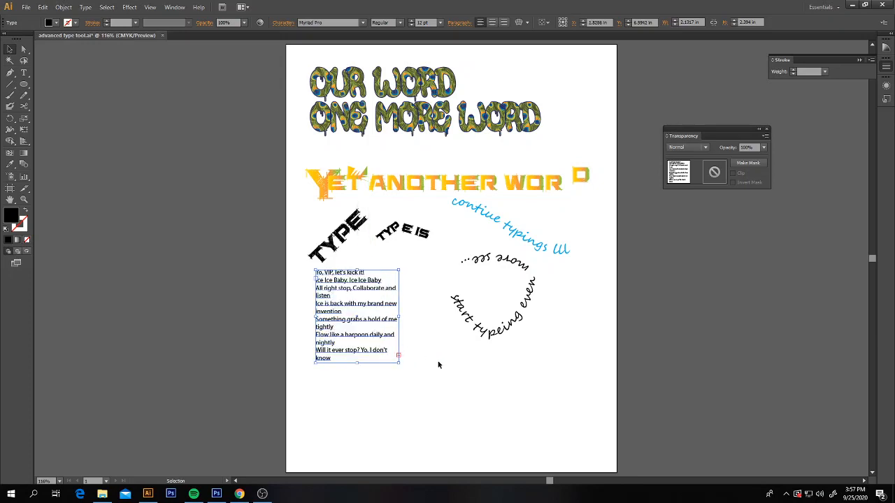
pyautogui.click(441, 372)
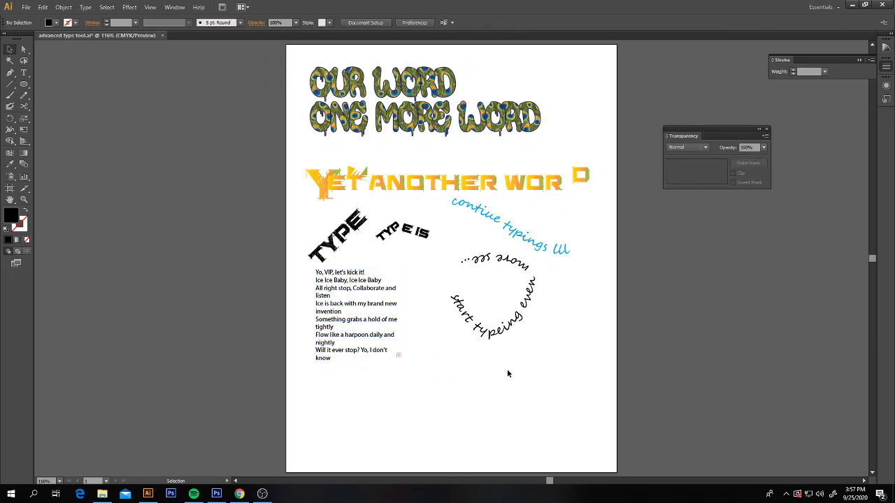
# Step: Draw a circle about 1.8 in wide with the Ellipse tool, below and to the right of the ellipse text
pyautogui.click(24, 85)
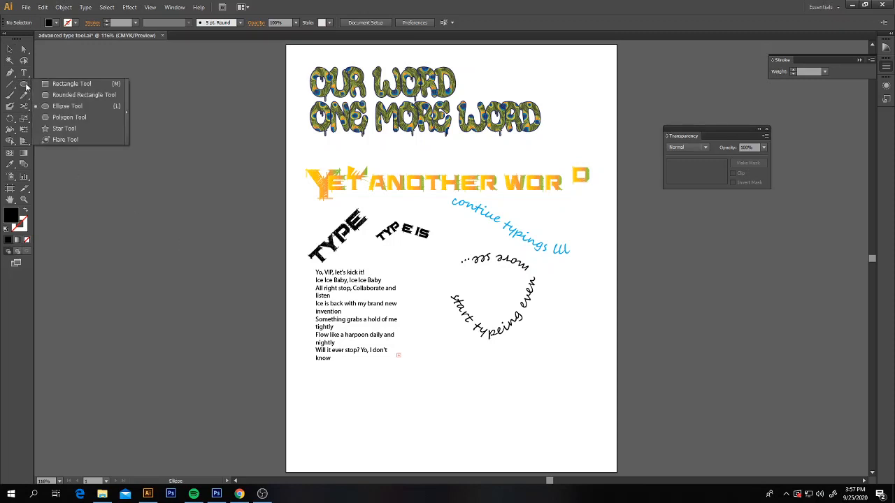
pyautogui.click(65, 107)
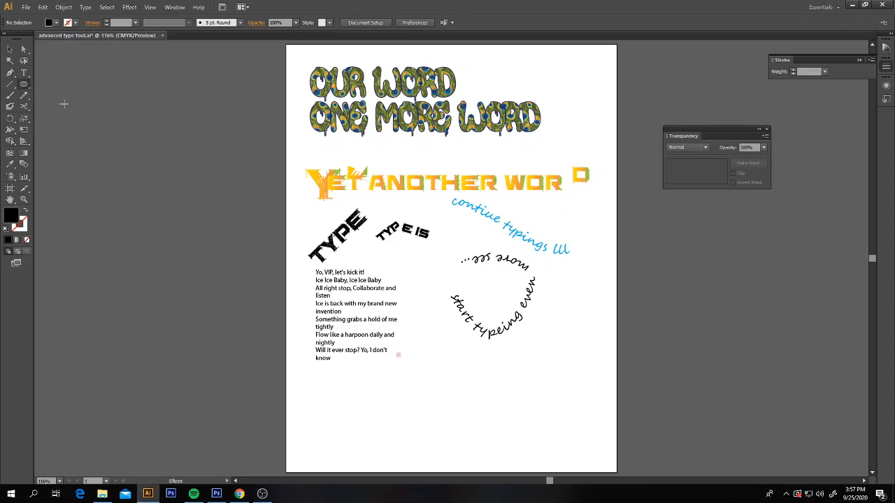
pyautogui.moveTo(515, 352); pyautogui.dragTo(584, 421)
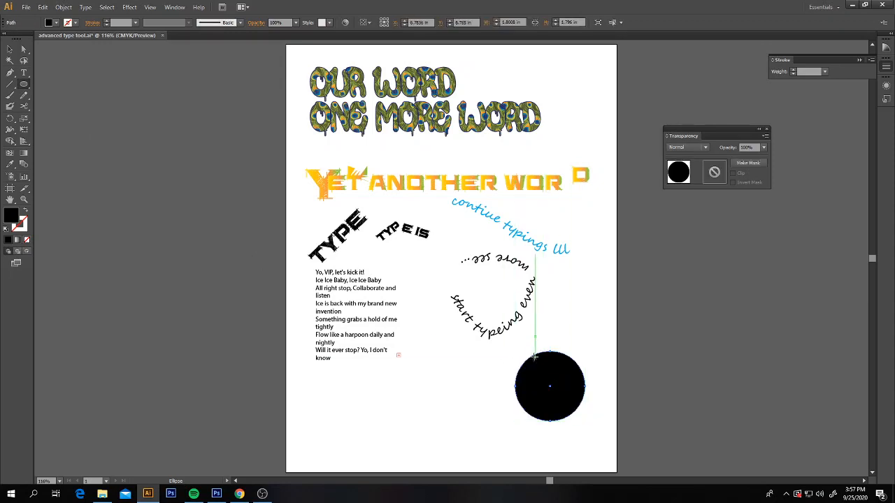
# Step: Fill the black circle with the copied lyrics using the Area Type tool, and choose the Segoe UI Symbol font
pyautogui.click(23, 72)
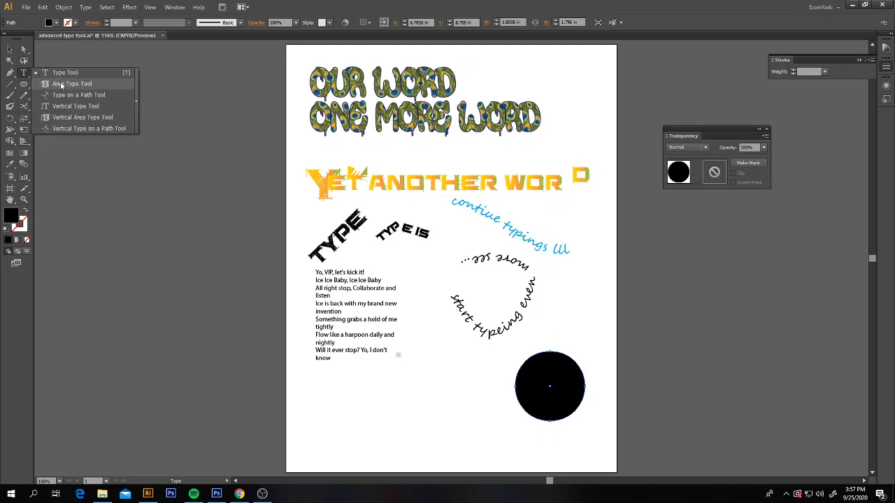
pyautogui.click(61, 85)
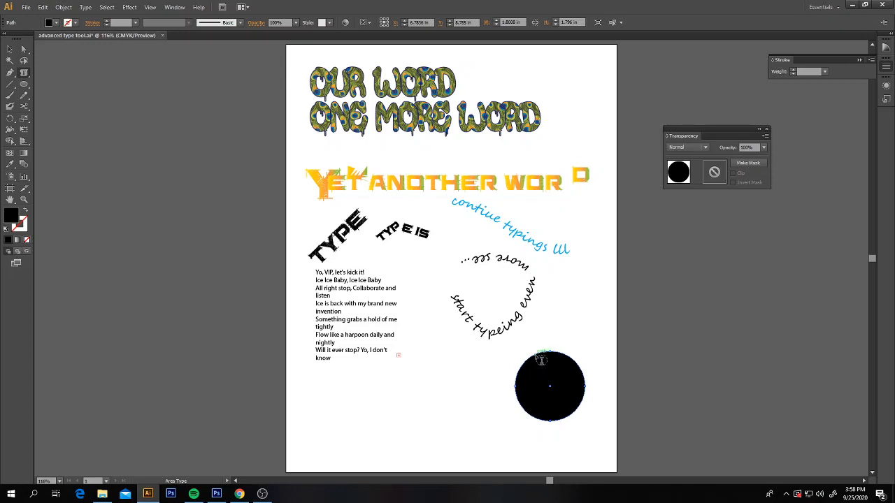
pyautogui.click(540, 358)
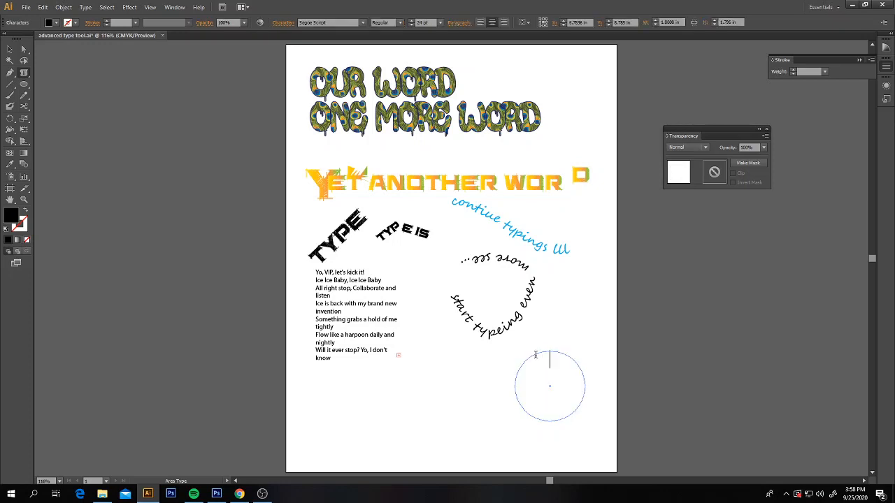
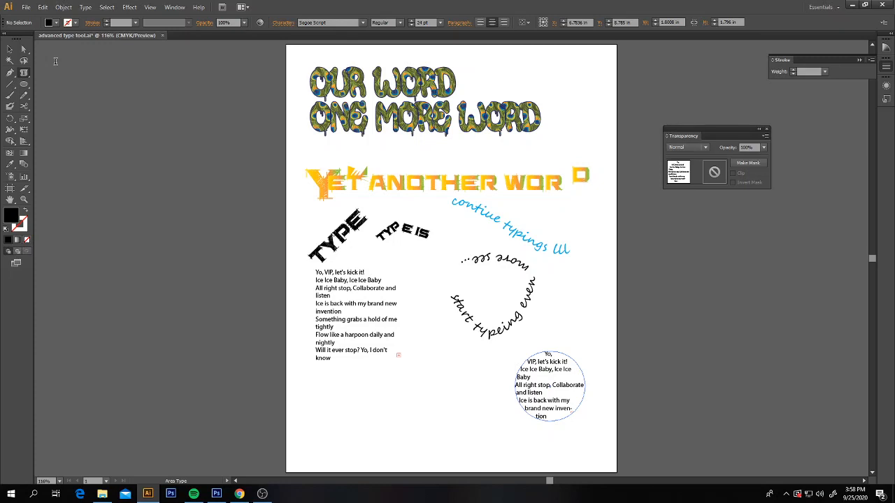
pyautogui.click(361, 23)
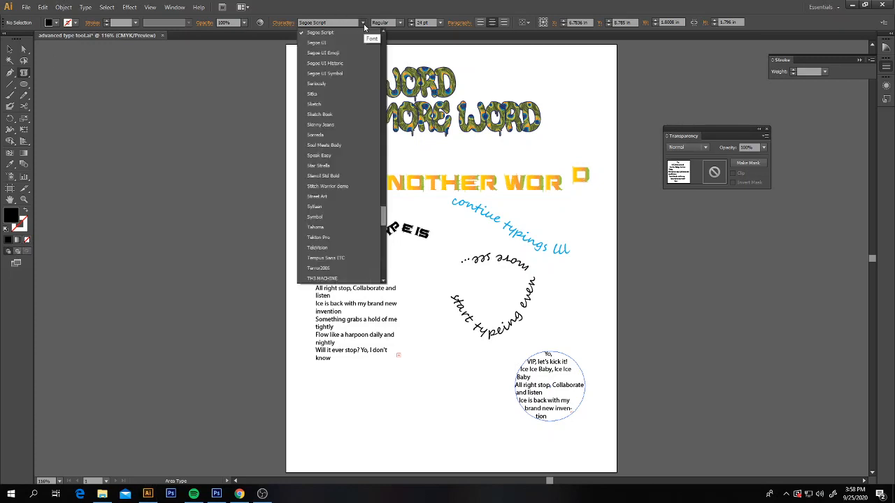
pyautogui.click(342, 74)
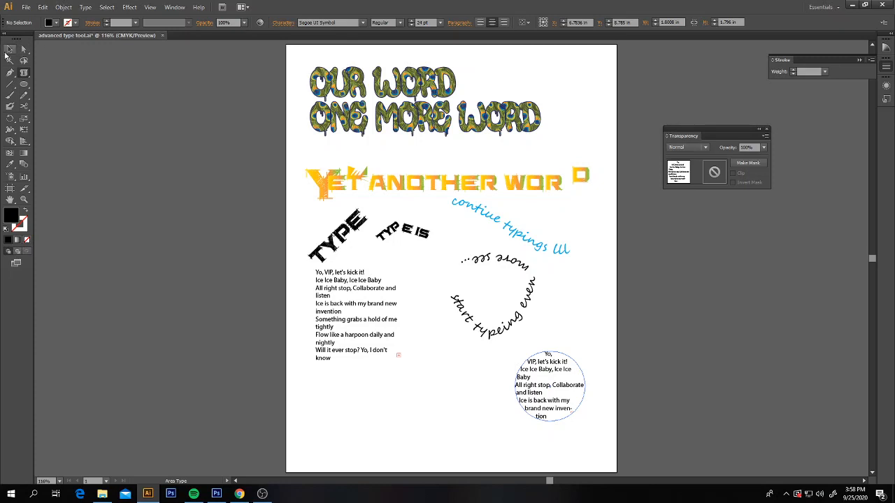
# Step: Set the circular lyrics text to the OCR A Std font at 6 pt
pyautogui.click(10, 49)
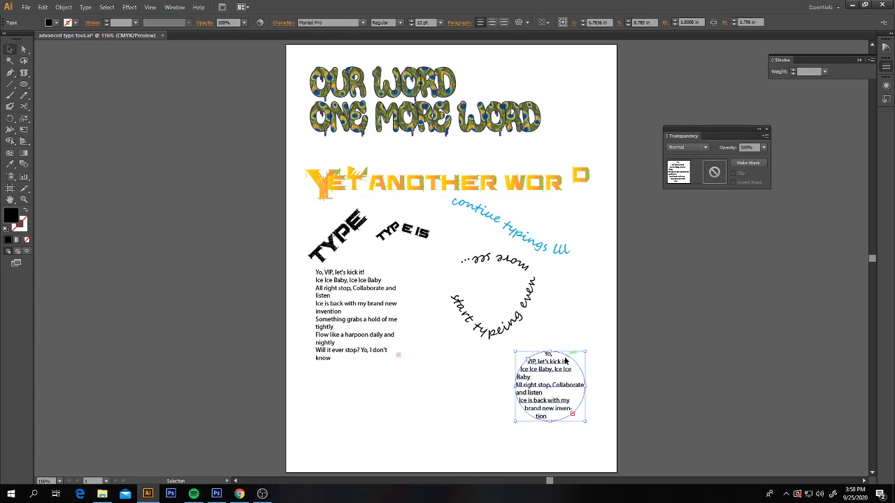
pyautogui.click(363, 23)
pyautogui.click(329, 94)
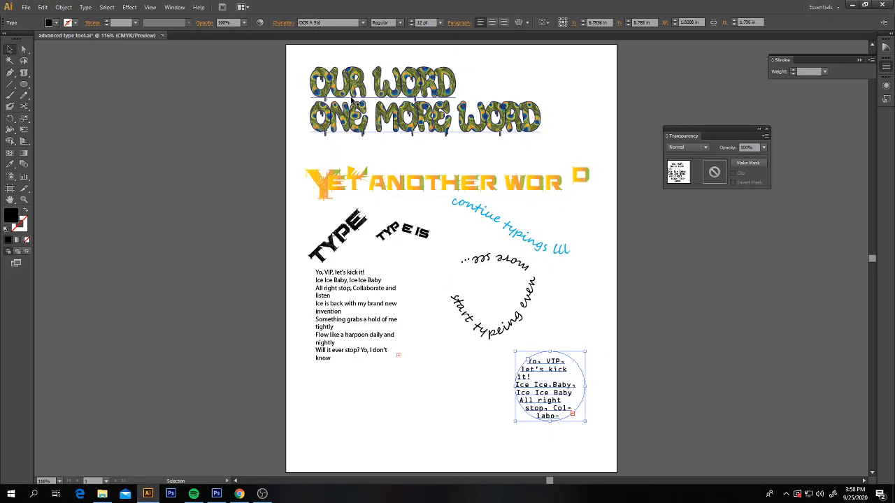
pyautogui.click(400, 23)
pyautogui.click(440, 23)
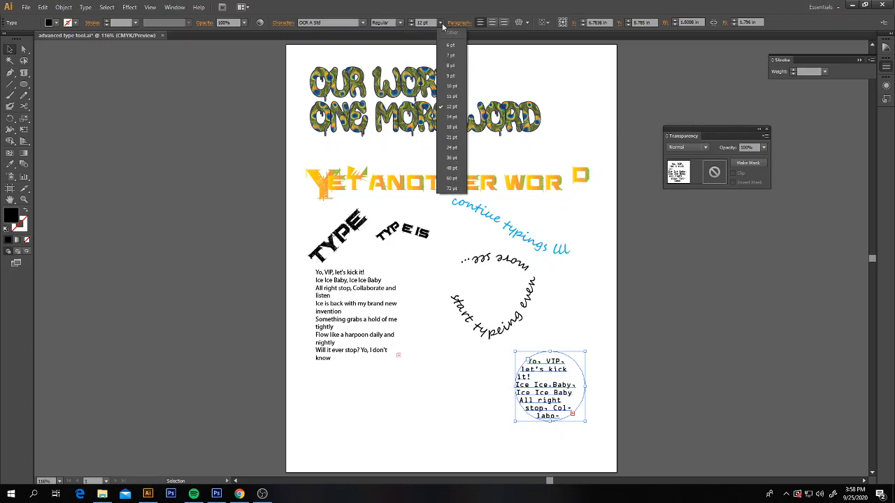
pyautogui.click(450, 44)
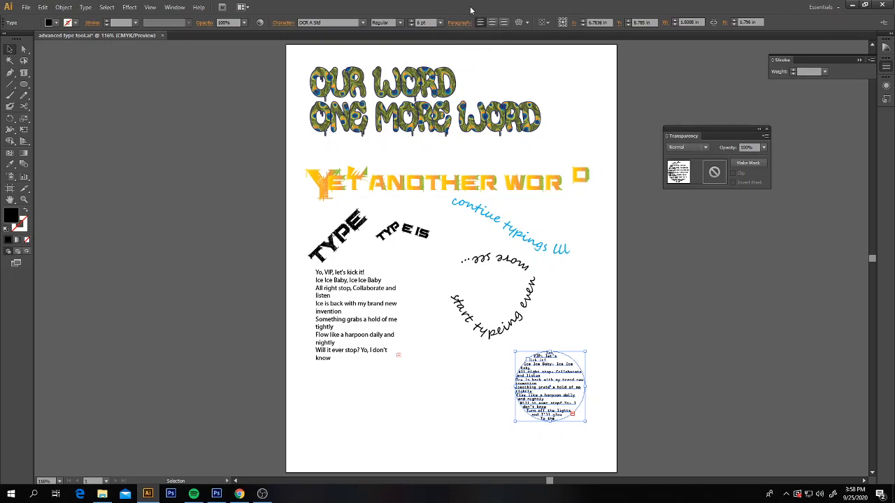
# Step: Try center and then right paragraph alignment on the circular lyrics text
pyautogui.click(174, 7)
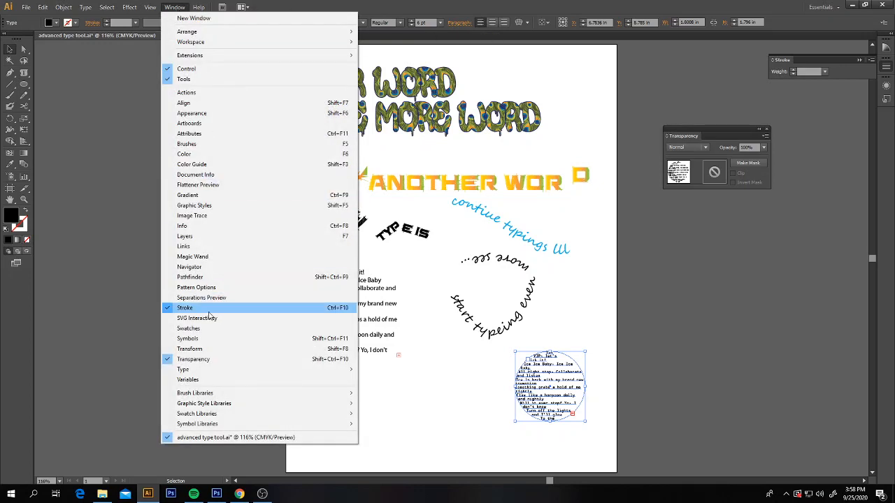
pyautogui.moveTo(260, 373)
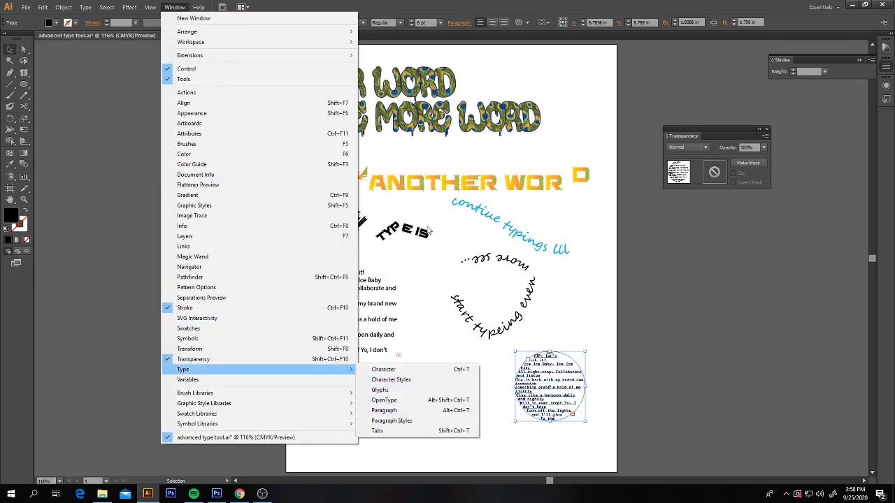
pyautogui.click(462, 25)
pyautogui.click(462, 24)
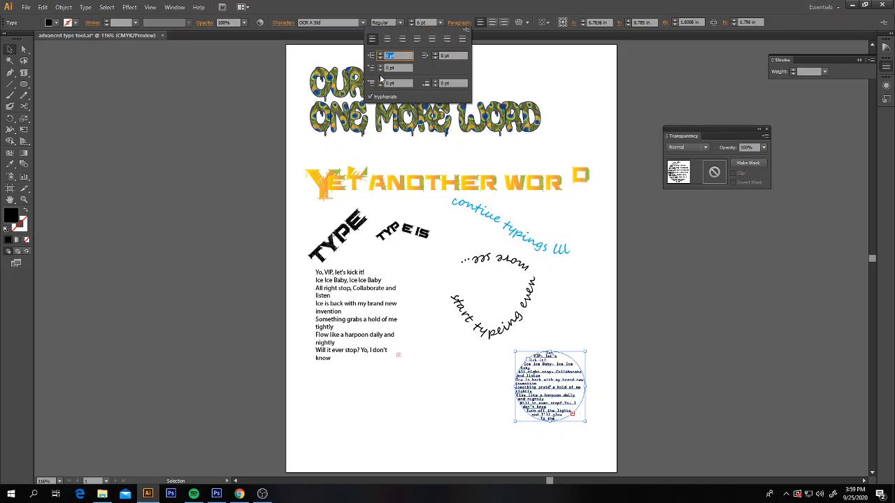
pyautogui.click(388, 40)
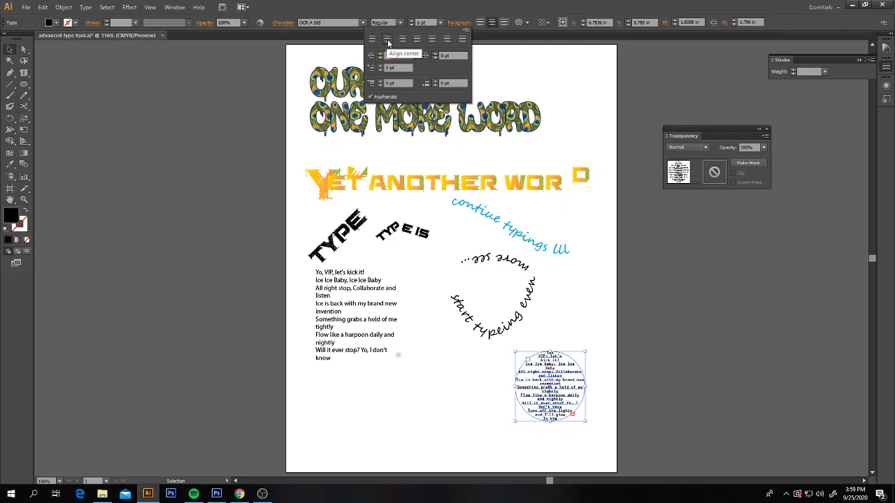
pyautogui.click(402, 40)
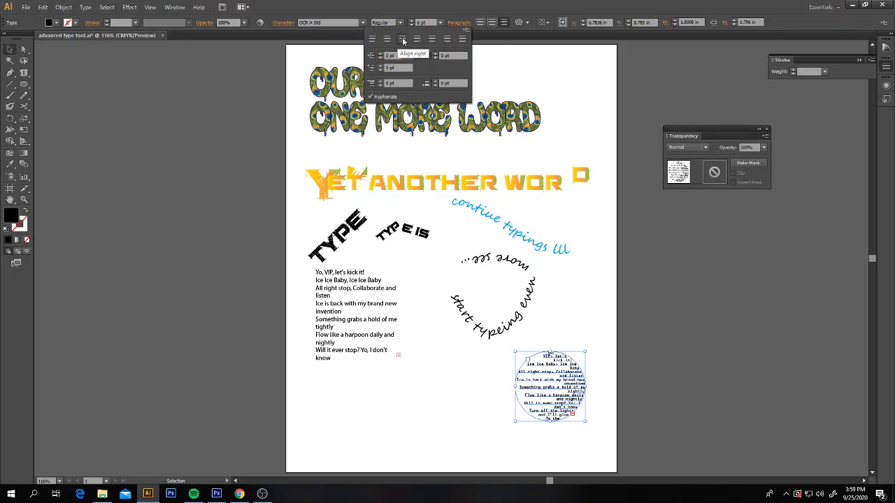
# Step: Compare left, center and right alignment on the circular lyrics text at close range
pyautogui.click(24, 200)
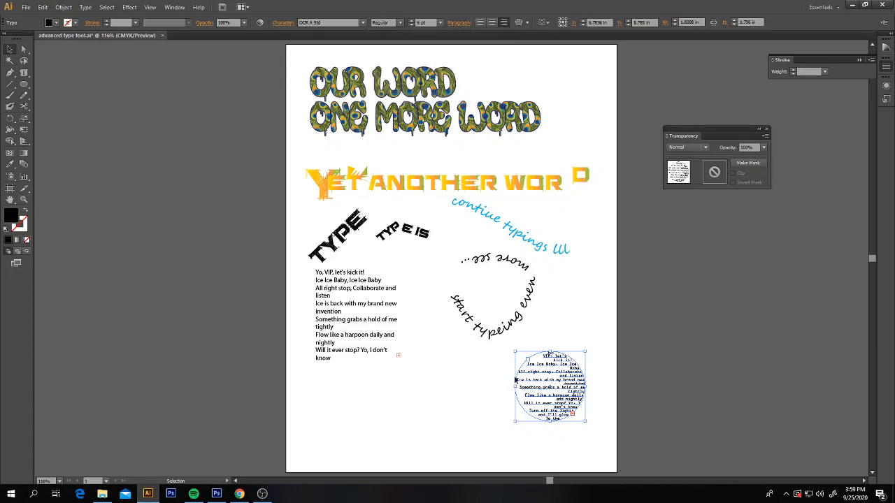
pyautogui.click(23, 200)
pyautogui.click(552, 386)
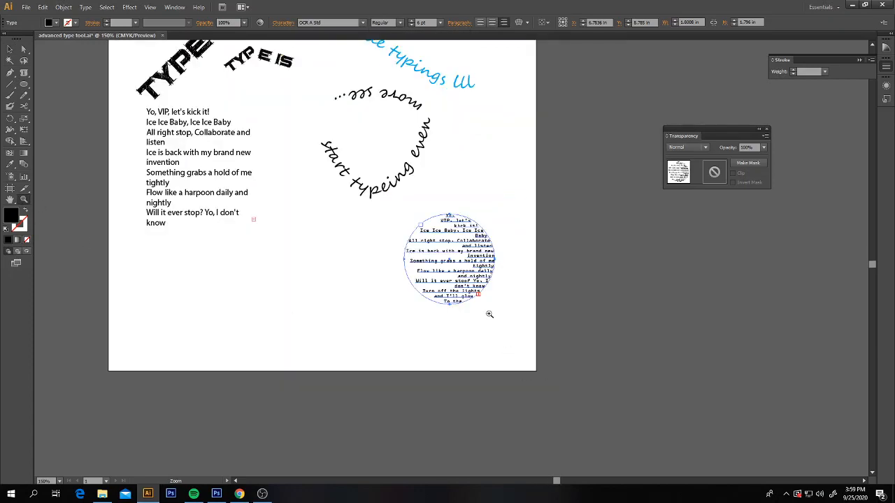
pyautogui.click(459, 262)
pyautogui.click(459, 260)
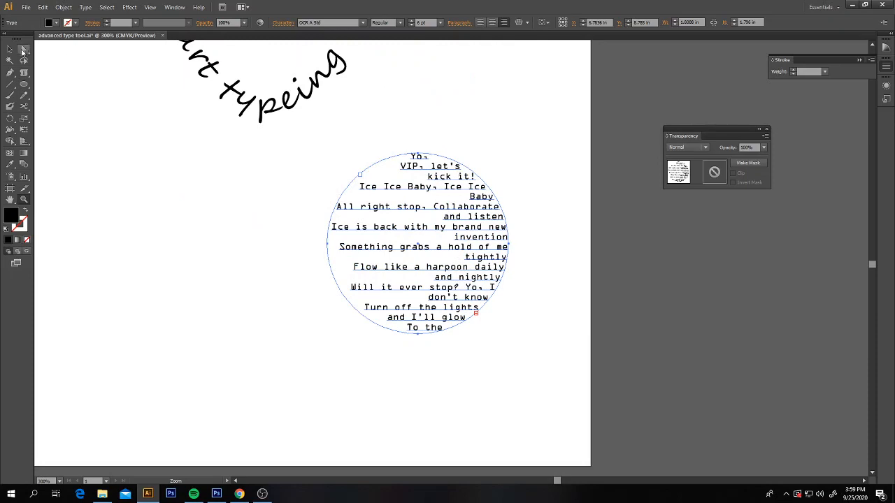
pyautogui.click(11, 50)
pyautogui.click(377, 199)
pyautogui.click(378, 209)
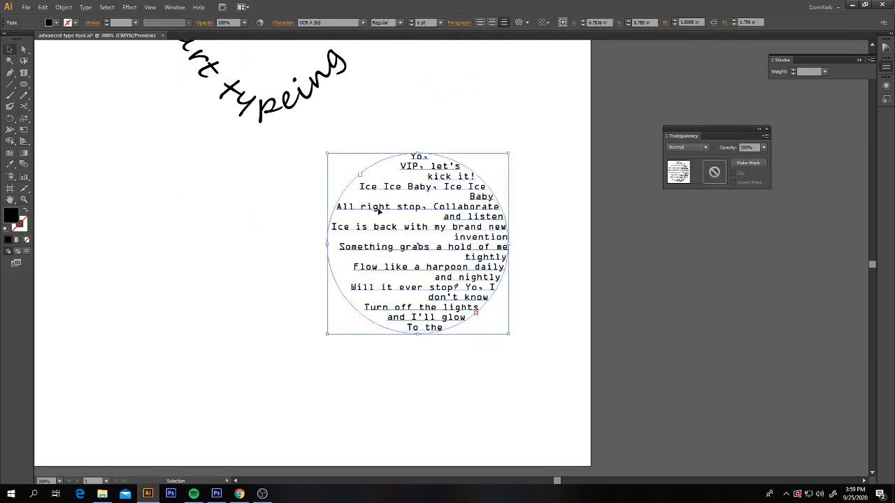
pyautogui.click(453, 26)
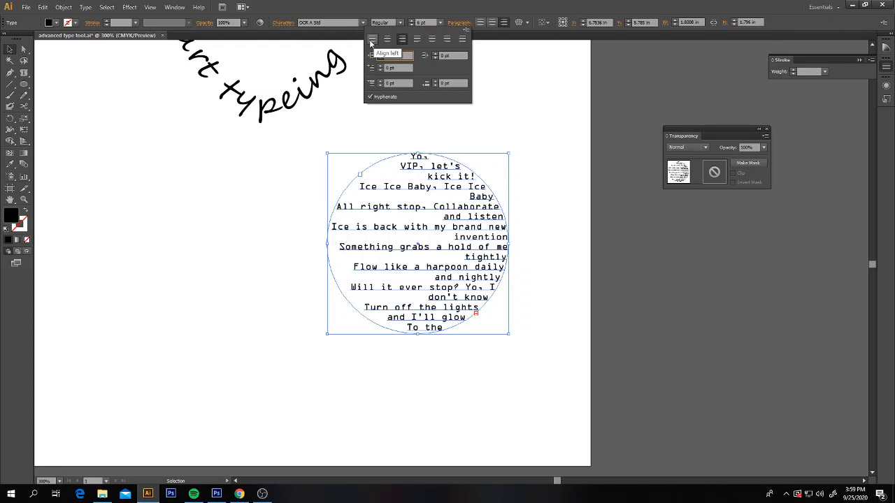
pyautogui.click(371, 41)
pyautogui.click(386, 41)
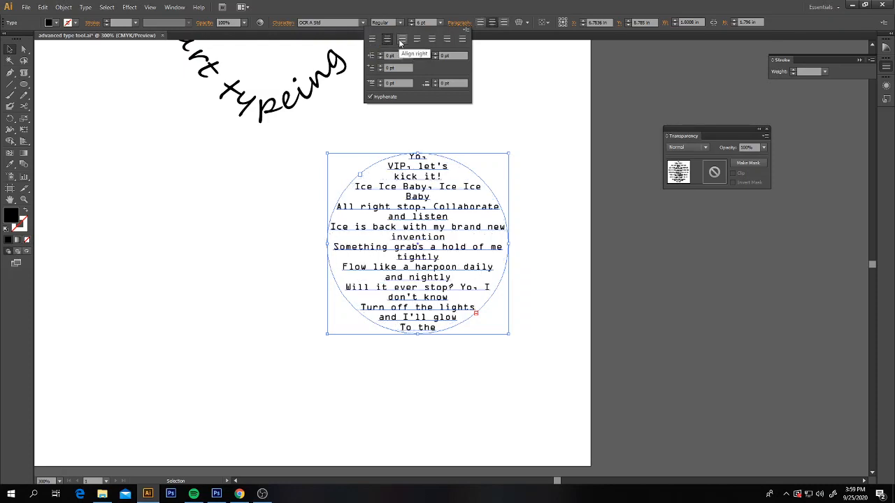
pyautogui.click(402, 40)
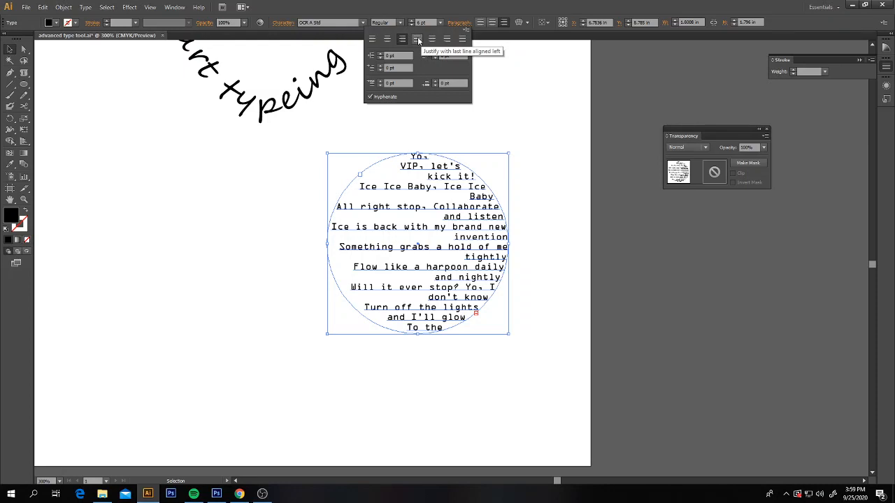
# Step: Try justifying the circular lyrics with the last line aligned left, center and right, then return them to plain left alignment
pyautogui.click(418, 40)
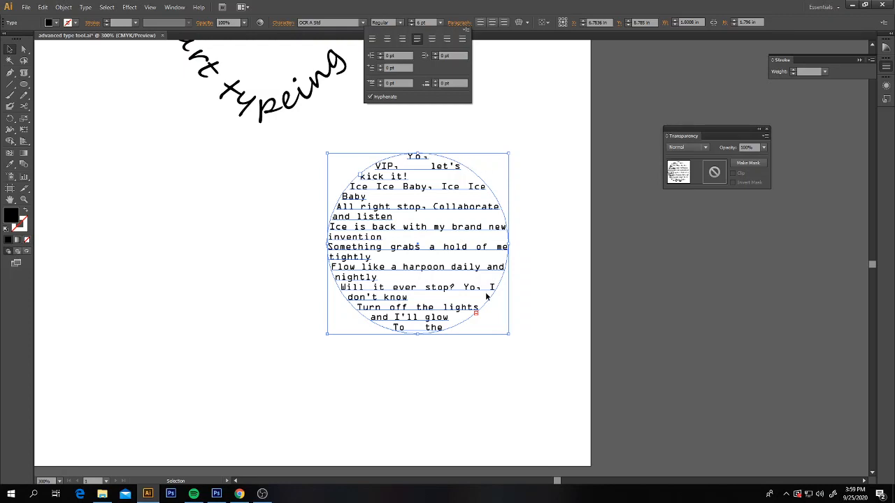
pyautogui.click(432, 39)
pyautogui.click(447, 40)
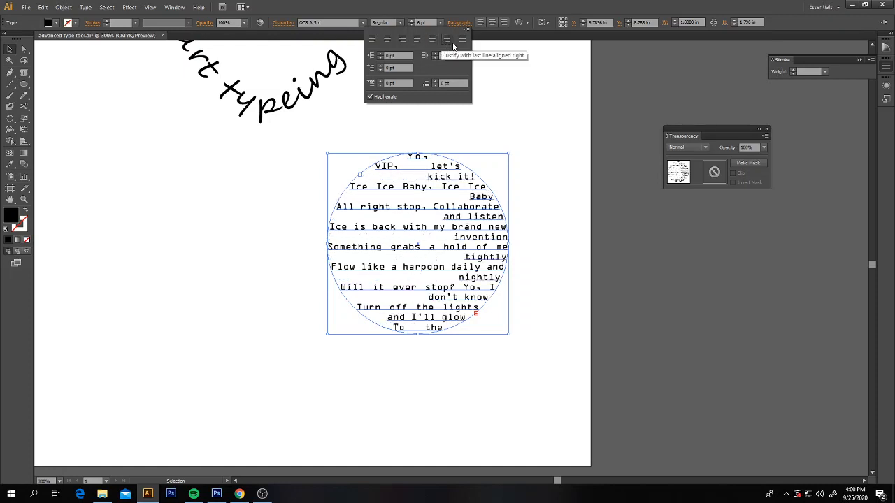
pyautogui.click(432, 39)
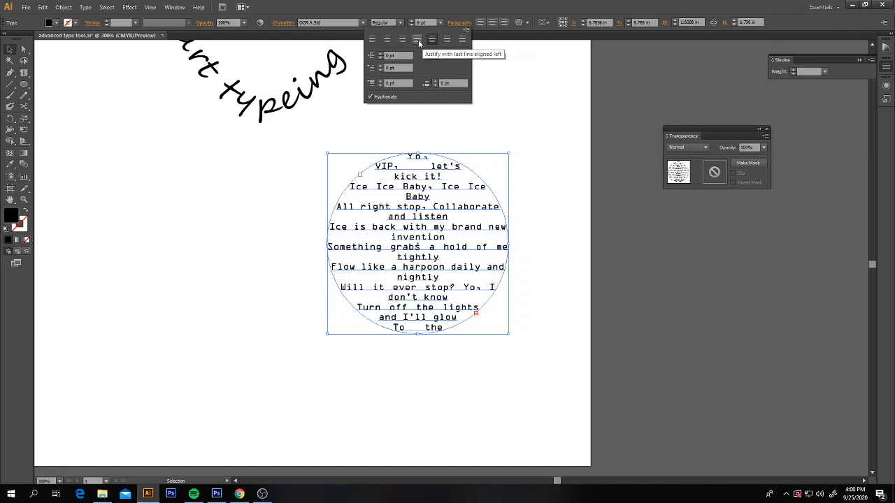
pyautogui.click(419, 41)
pyautogui.click(447, 42)
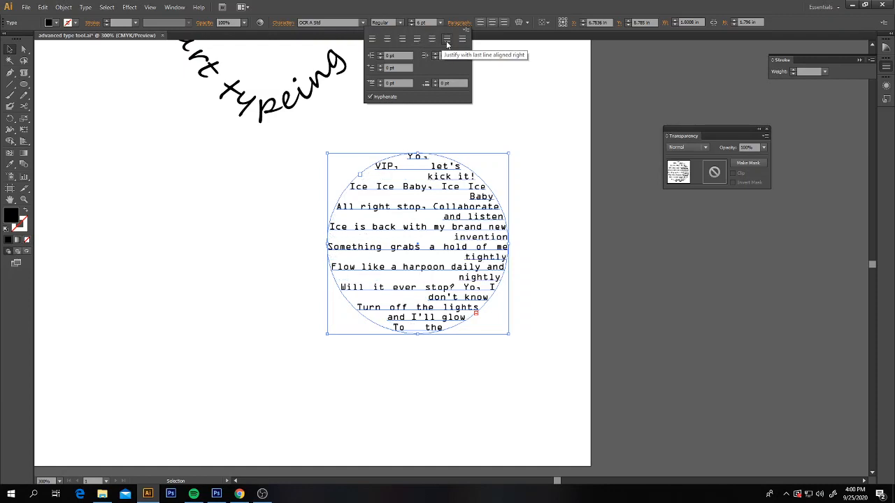
pyautogui.click(432, 39)
pyautogui.click(418, 40)
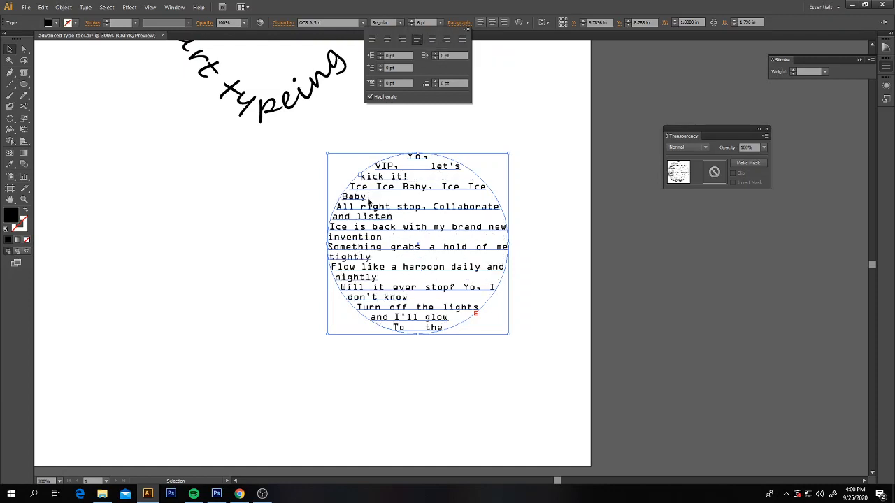
pyautogui.click(433, 39)
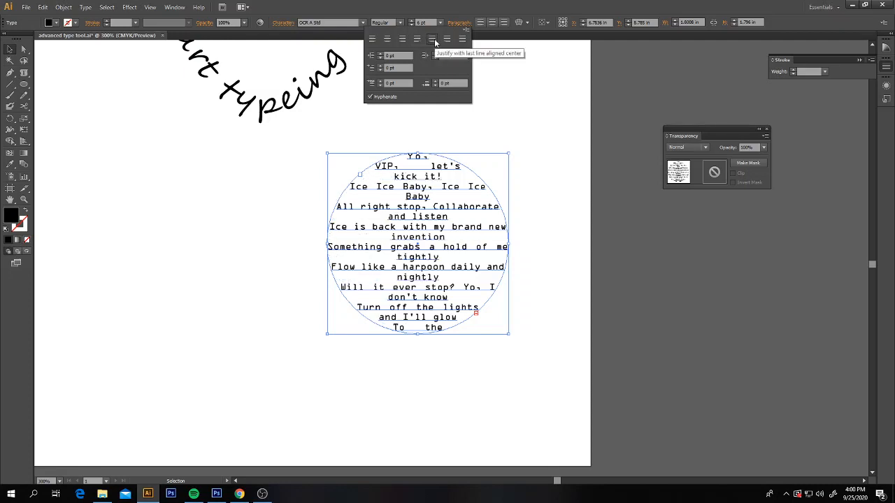
pyautogui.click(446, 39)
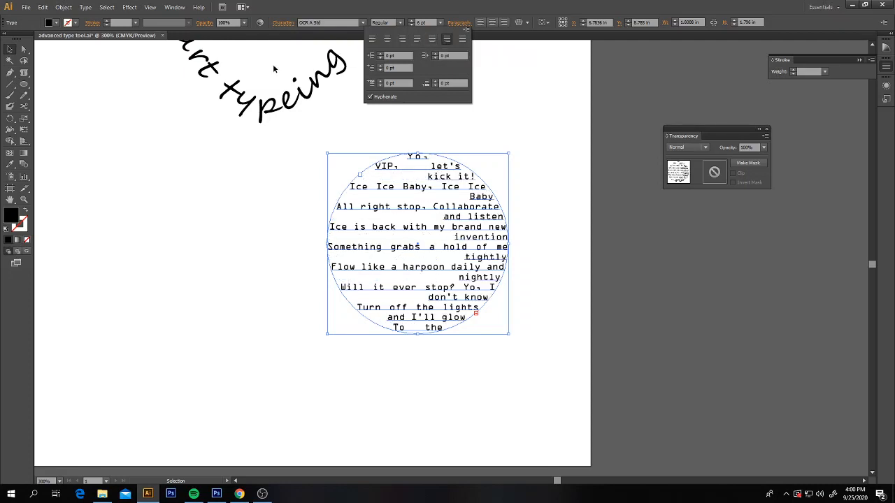
pyautogui.click(372, 40)
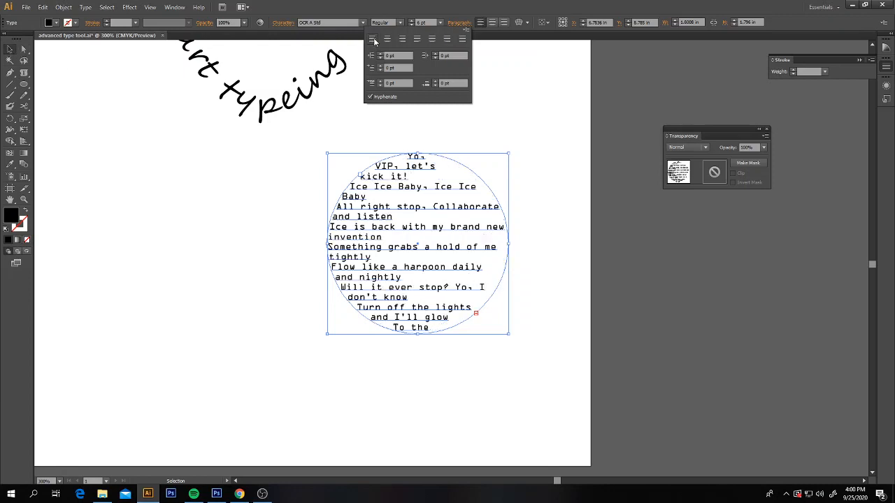
pyautogui.click(200, 155)
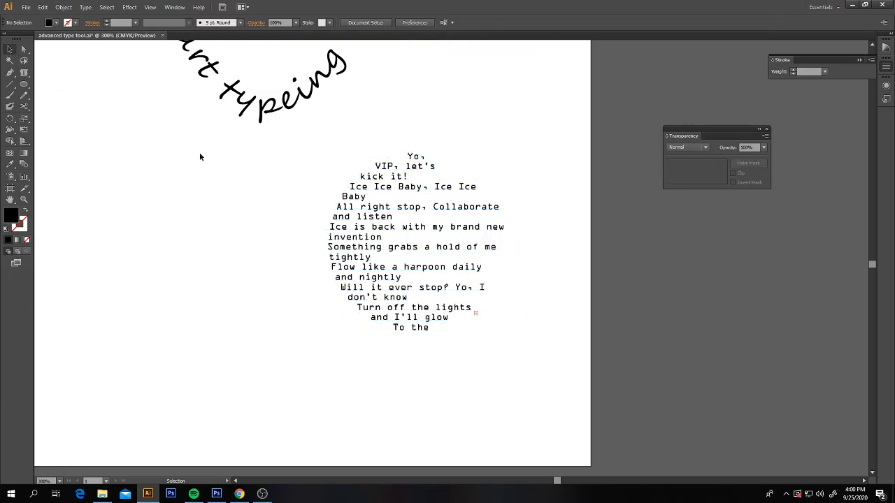
# Step: Justify the circular lyrics with the last line aligned left and deselect them
pyautogui.click(416, 159)
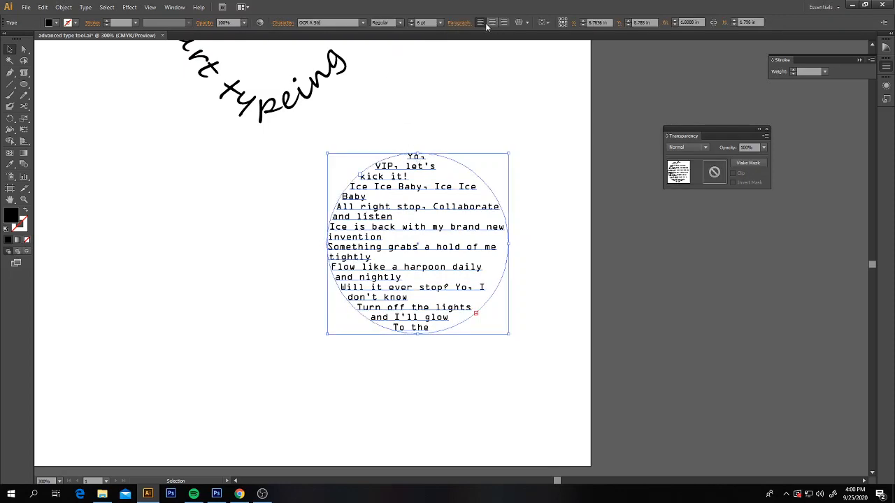
pyautogui.click(458, 22)
pyautogui.click(432, 39)
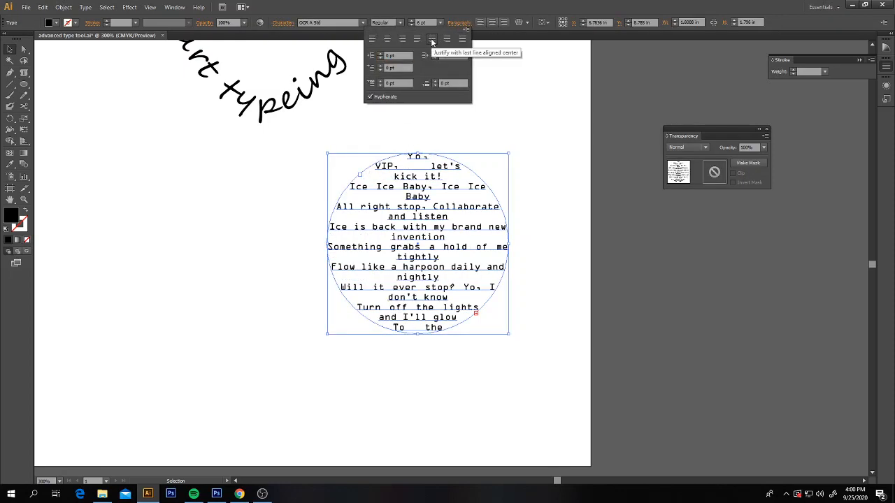
pyautogui.click(416, 39)
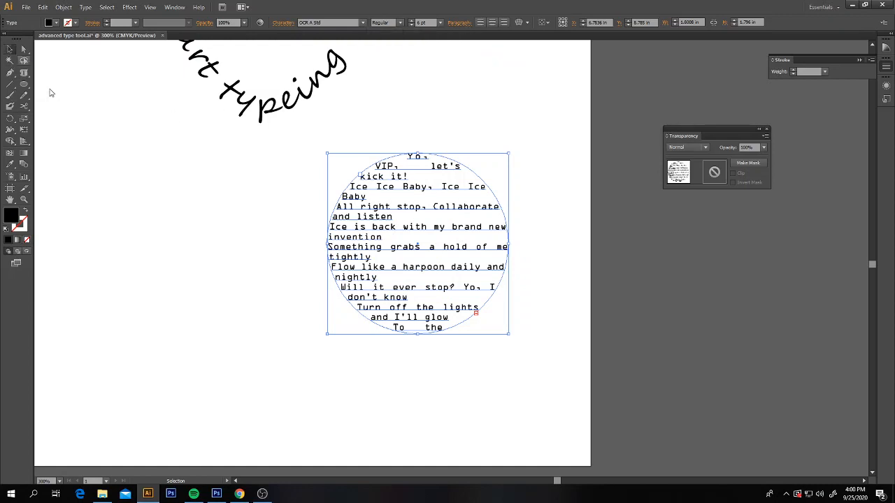
pyautogui.click(117, 160)
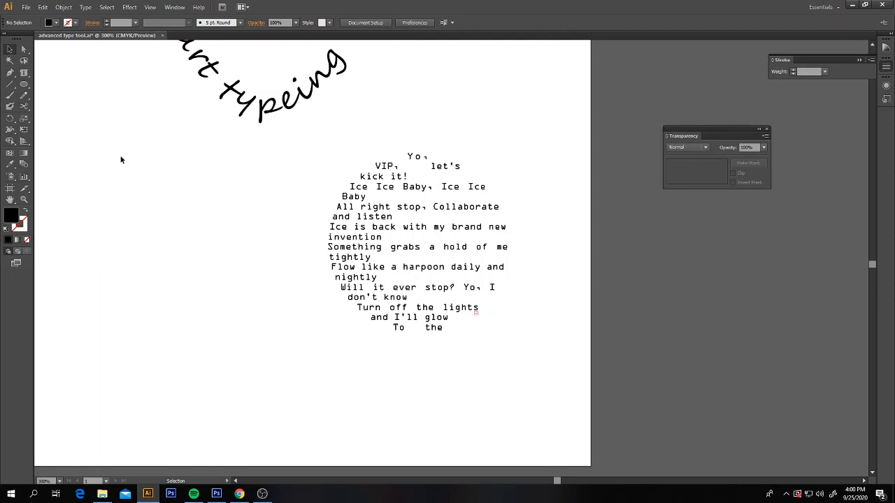
# Step: Place two copies of the slanted "TYPE" text side by side near the artboard's lower edge, beside the circular lyrics
pyautogui.click(10, 200)
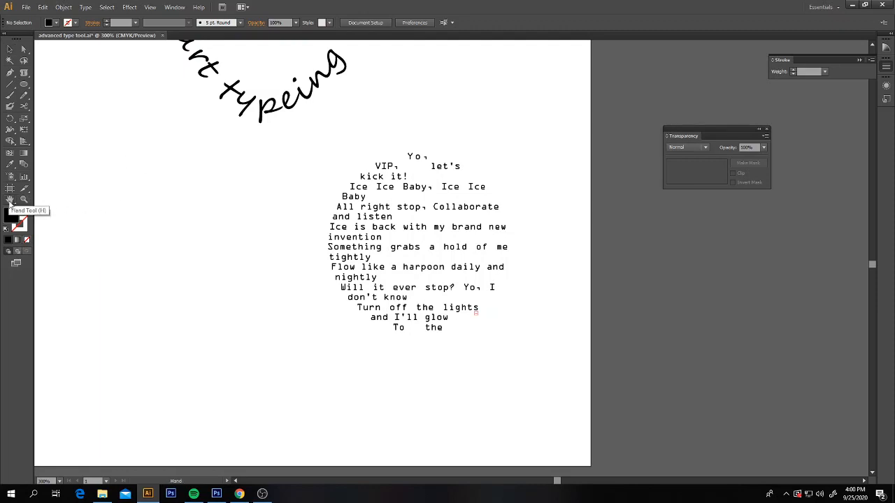
pyautogui.doubleClick(10, 200)
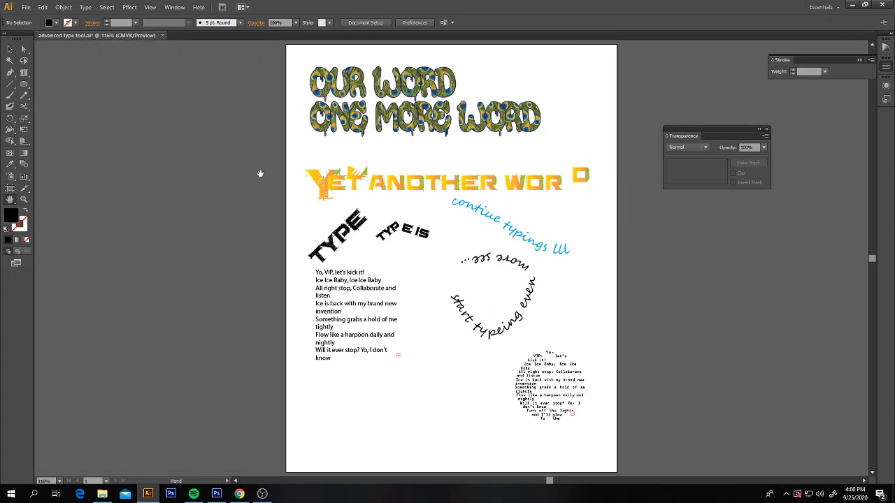
pyautogui.click(9, 49)
pyautogui.click(344, 236)
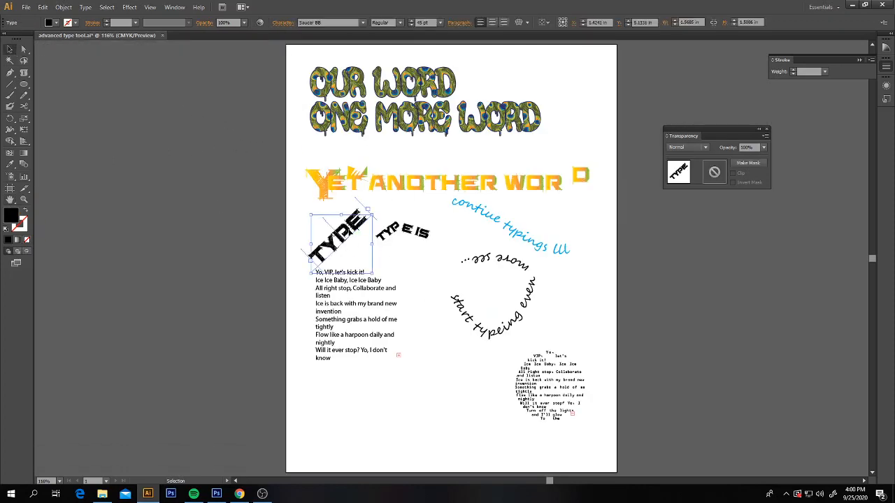
pyautogui.moveTo(347, 234); pyautogui.dragTo(460, 404)
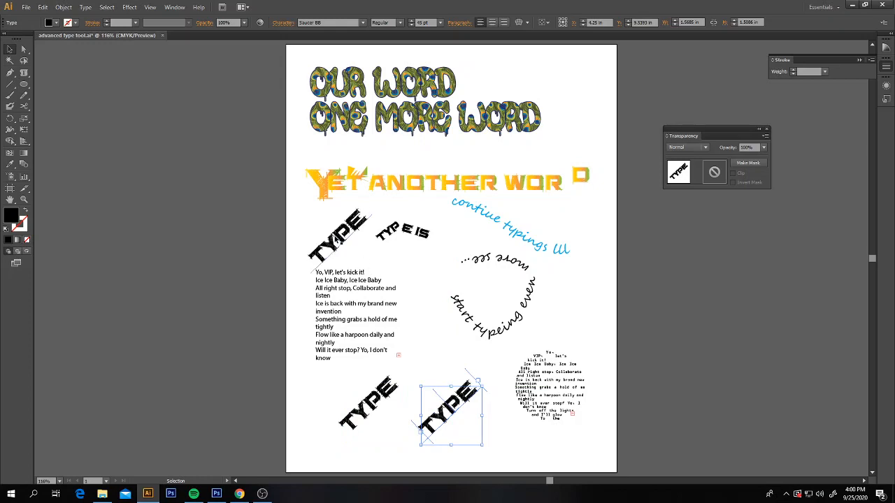
# Step: Start a drop shadow on the left of the two lower "TYPE" copies, with shadow color E22058 and preview enabled
pyautogui.click(370, 406)
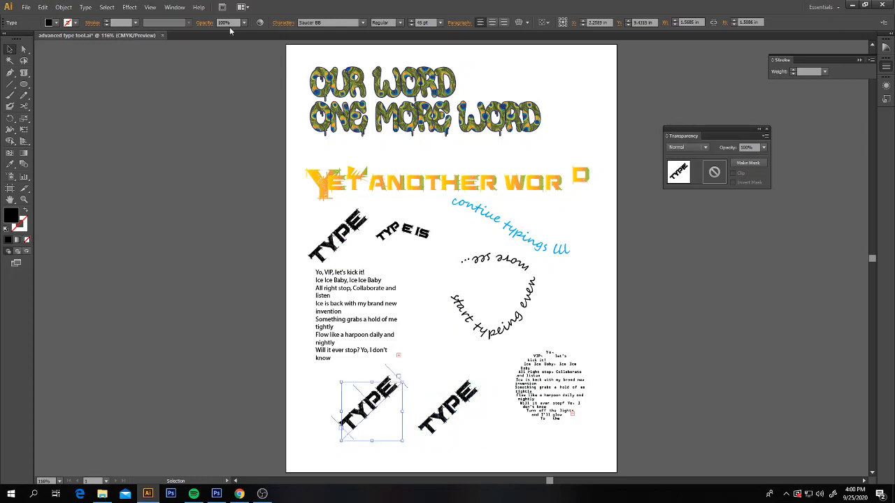
pyautogui.click(130, 7)
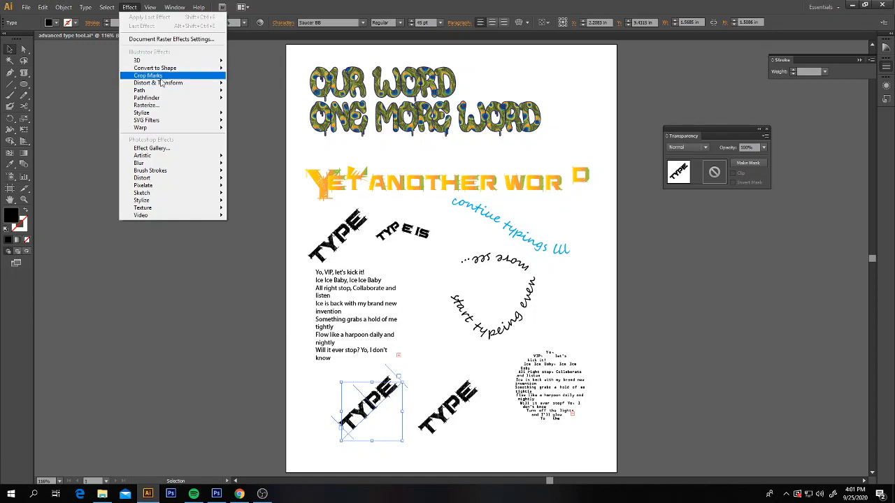
pyautogui.moveTo(160, 114)
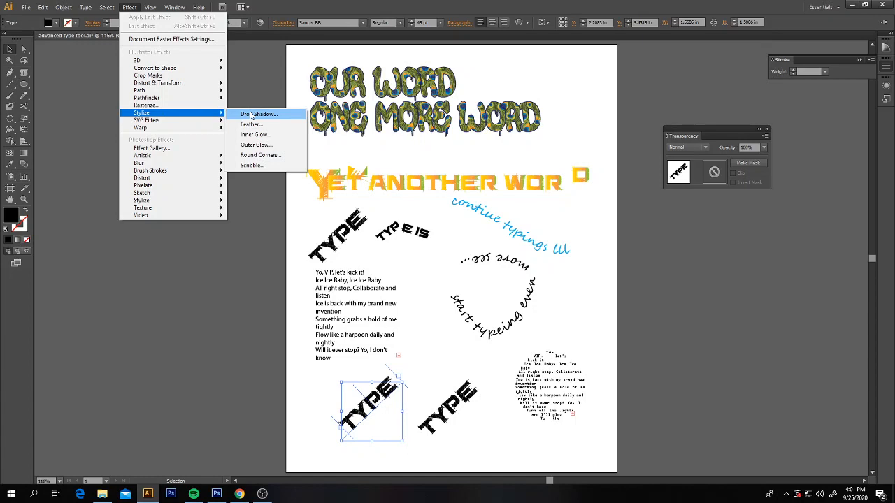
pyautogui.click(252, 115)
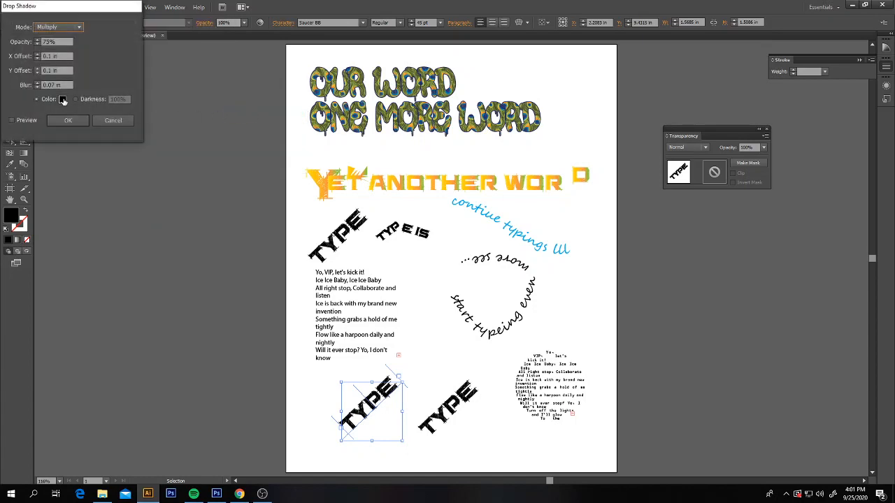
pyautogui.click(63, 99)
pyautogui.write('E22058')
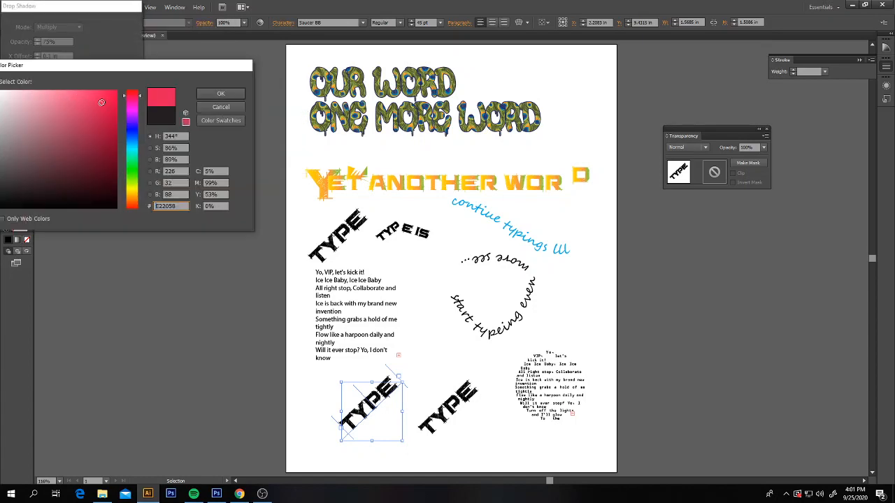
pyautogui.click(214, 95)
pyautogui.moveTo(108, 8); pyautogui.dragTo(210, 94)
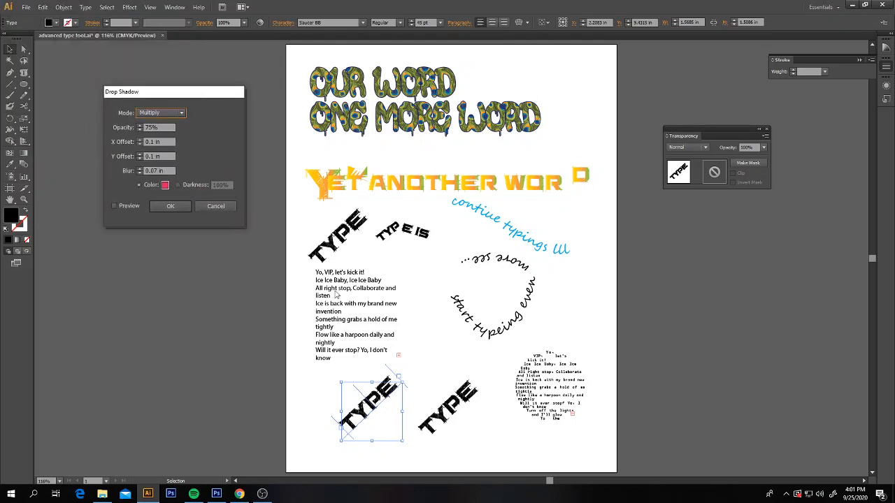
pyautogui.click(115, 206)
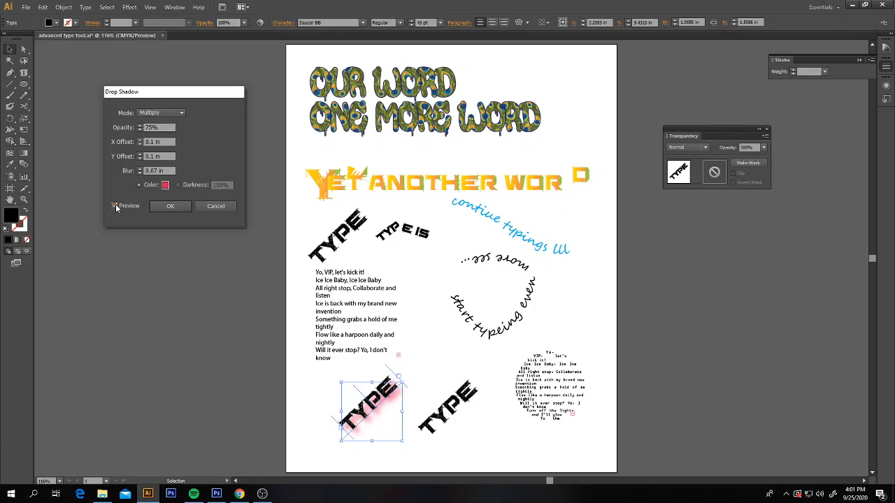
# Step: Set the drop shadow's opacity to 65% and recolor it light blue
pyautogui.click(140, 126)
pyautogui.click(140, 127)
pyautogui.click(140, 126)
pyautogui.click(165, 184)
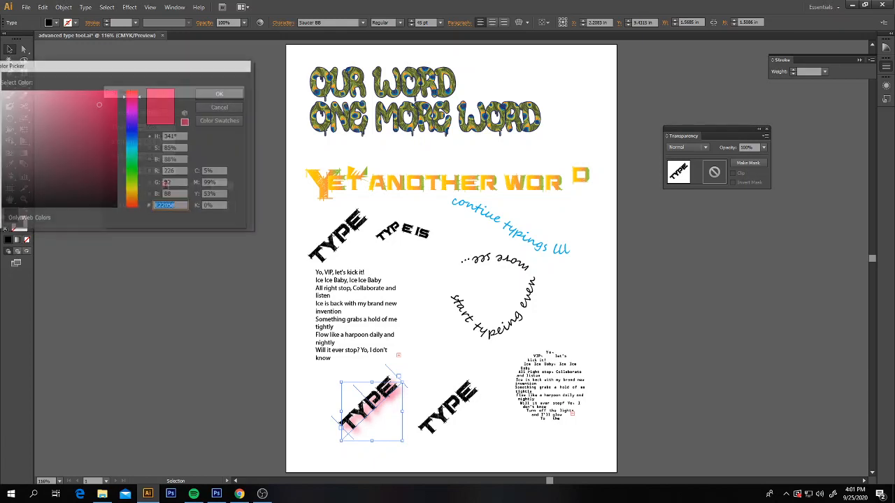
pyautogui.click(131, 146)
pyautogui.click(200, 95)
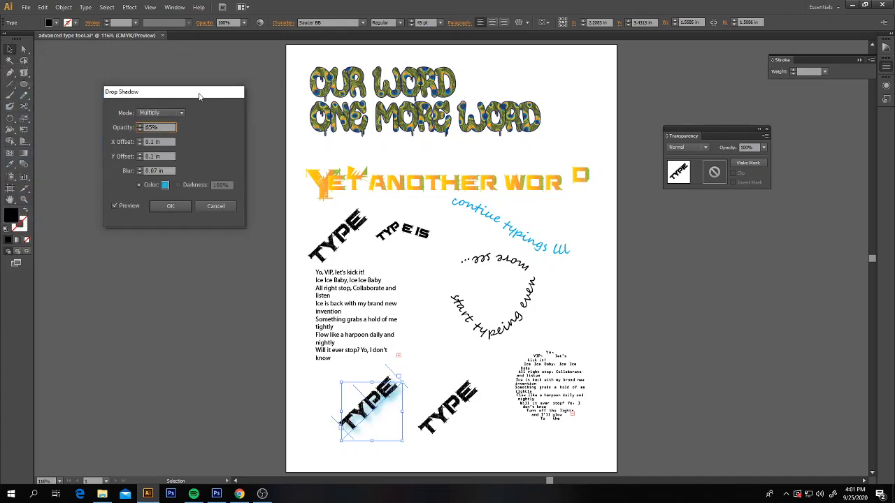
# Step: Set the shadow's X offset to 0.2 in and its blur to 0 in, and apply it to the "TYPE" copy
pyautogui.click(140, 139)
pyautogui.click(140, 140)
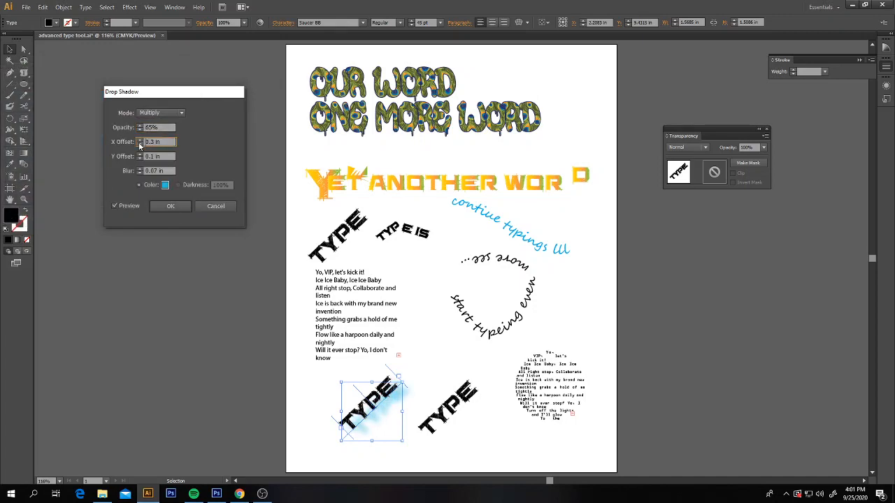
pyautogui.click(140, 144)
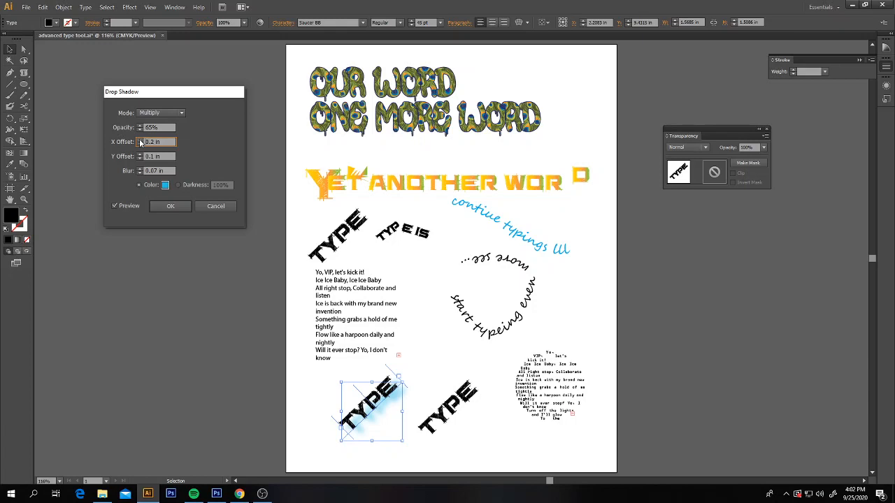
pyautogui.click(140, 171)
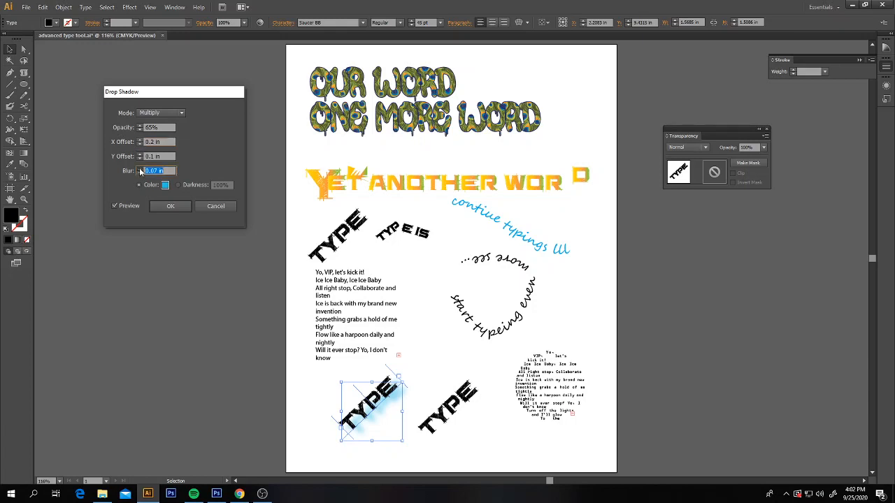
pyautogui.write('0.3')
pyautogui.click(141, 172)
pyautogui.click(141, 170)
pyautogui.click(141, 173)
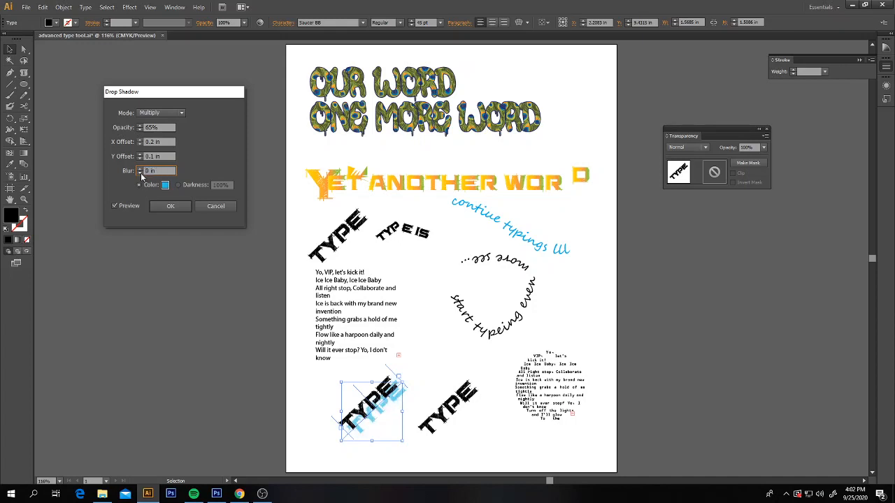
pyautogui.click(175, 204)
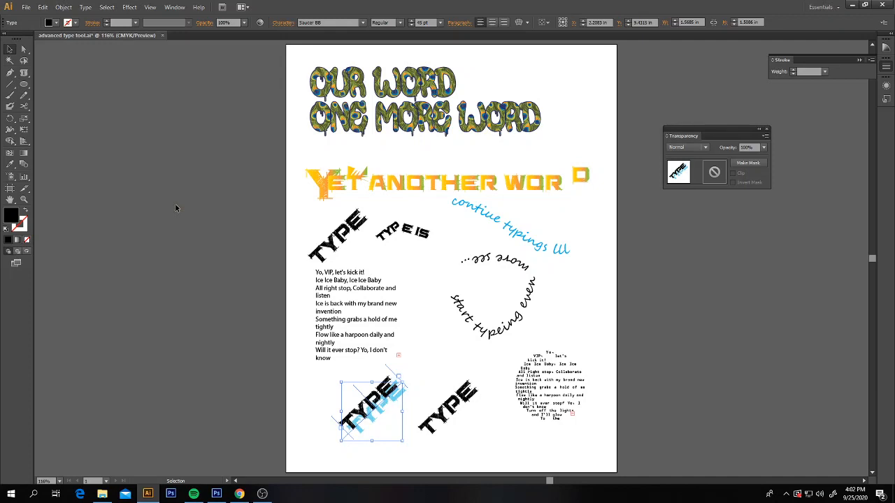
# Step: Try the Scribble effect on the shadowed "TYPE" copy with path overlap -0.4 in, curviness 4% and angle 61°, and discard it
pyautogui.click(128, 8)
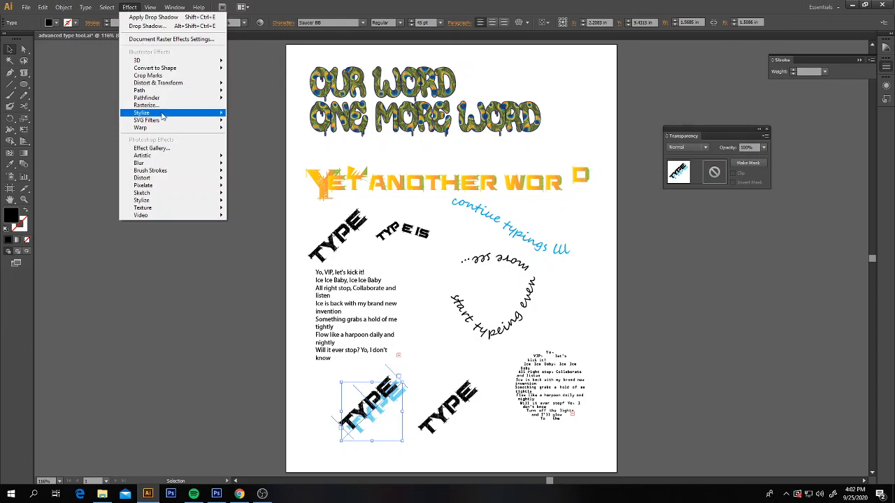
pyautogui.moveTo(162, 115)
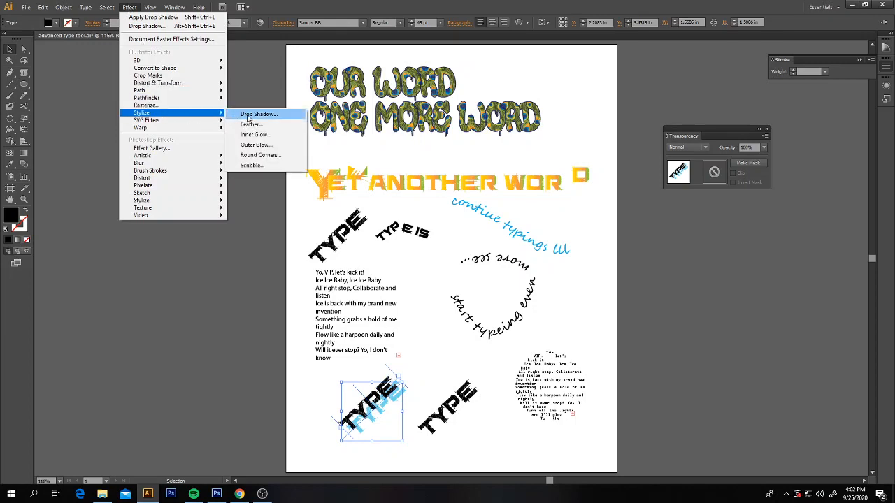
pyautogui.click(255, 165)
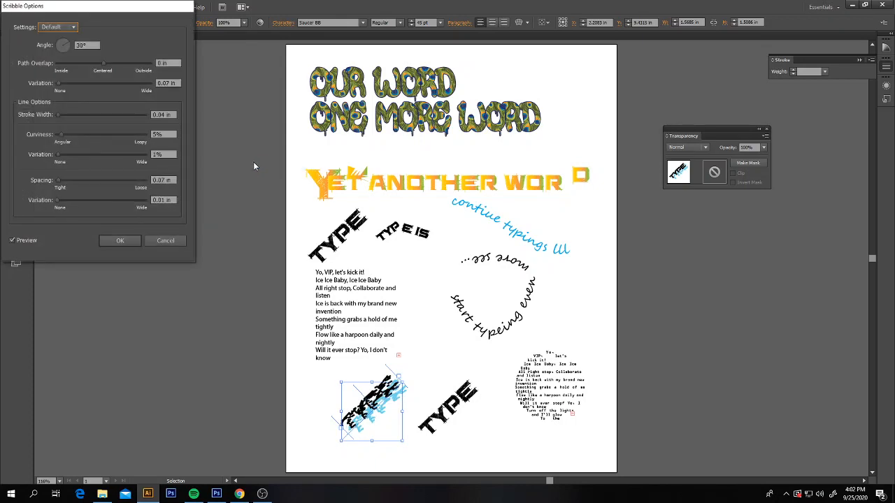
pyautogui.click(105, 65)
pyautogui.moveTo(103, 63); pyautogui.dragTo(107, 63)
pyautogui.moveTo(61, 85); pyautogui.dragTo(57, 84)
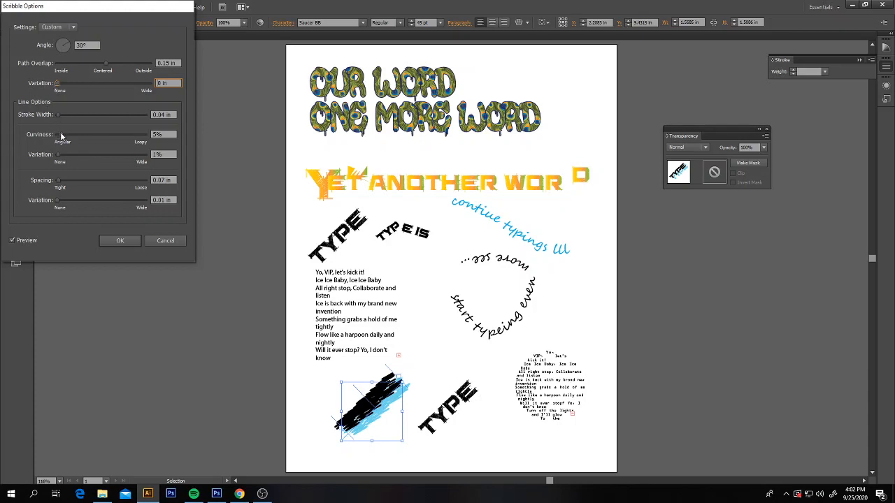
pyautogui.moveTo(60, 135); pyautogui.dragTo(62, 155)
pyautogui.moveTo(105, 62); pyautogui.dragTo(65, 41)
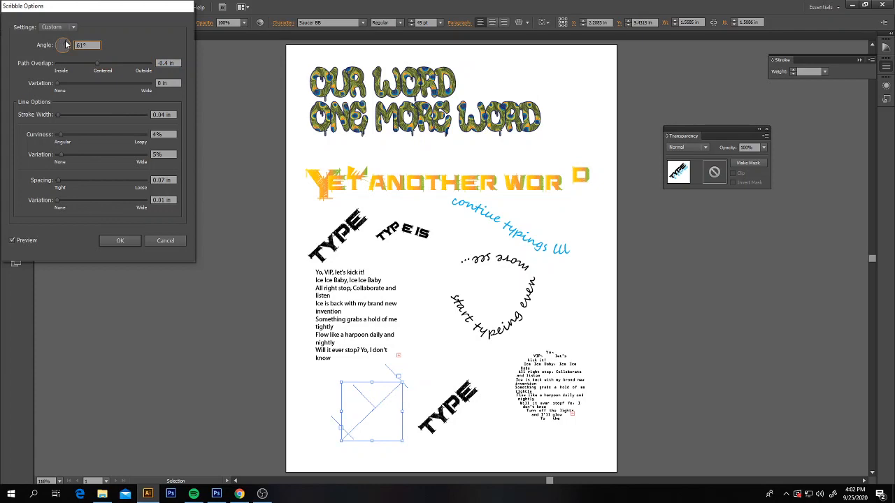
pyautogui.click(152, 239)
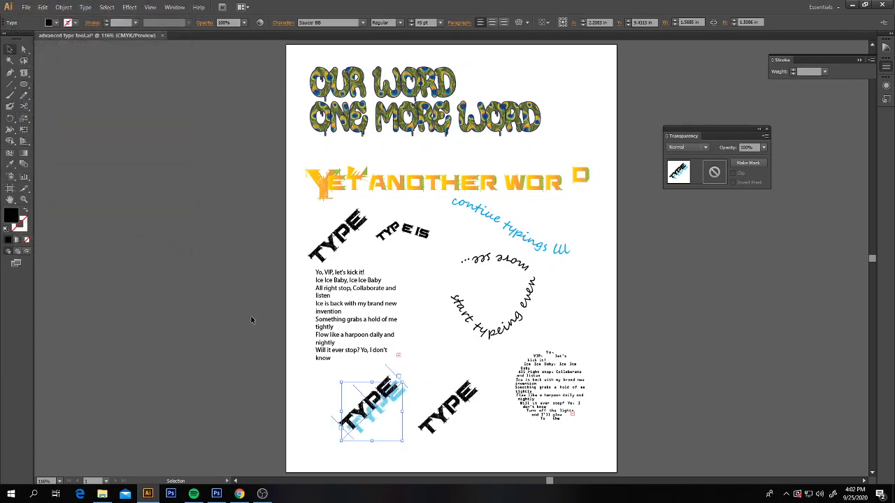
# Step: Apply a yellow Outer Glow in Screen mode with 75% opacity and 0.07 in blur to the shadowed "TYPE" copy
pyautogui.click(129, 7)
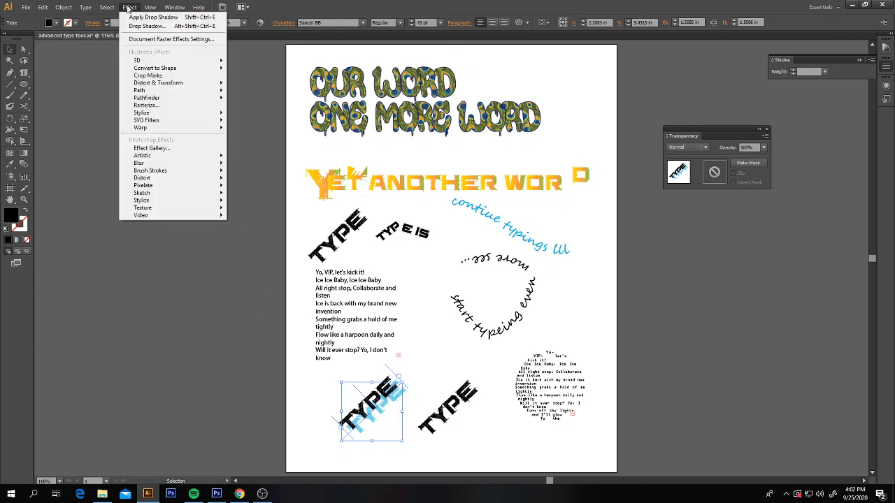
pyautogui.moveTo(157, 113)
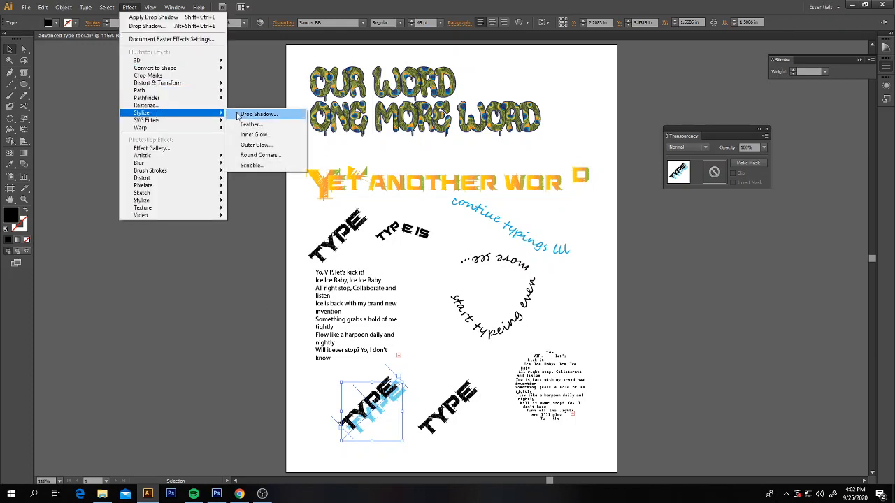
pyautogui.click(256, 145)
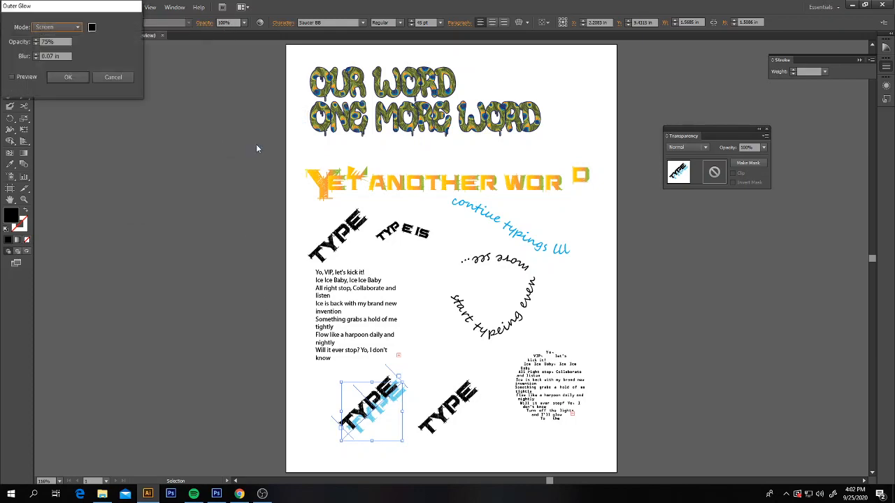
pyautogui.click(12, 78)
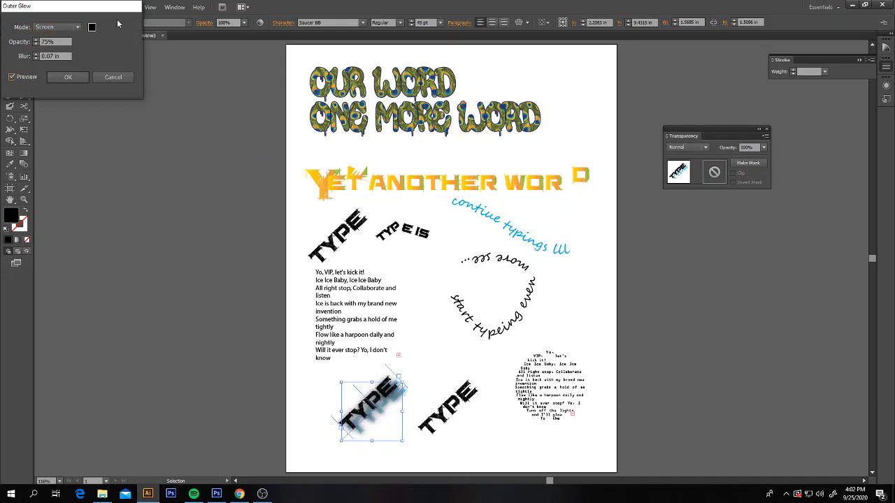
pyautogui.click(92, 26)
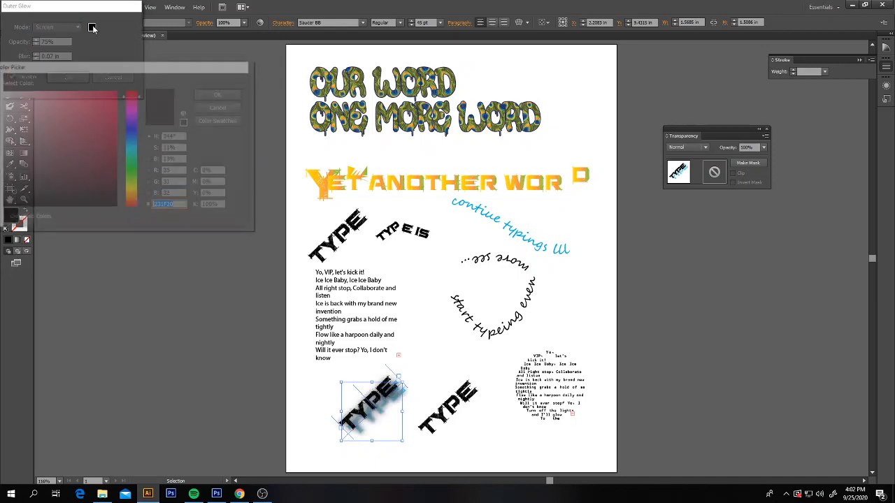
pyautogui.click(131, 191)
pyautogui.click(77, 95)
pyautogui.click(222, 93)
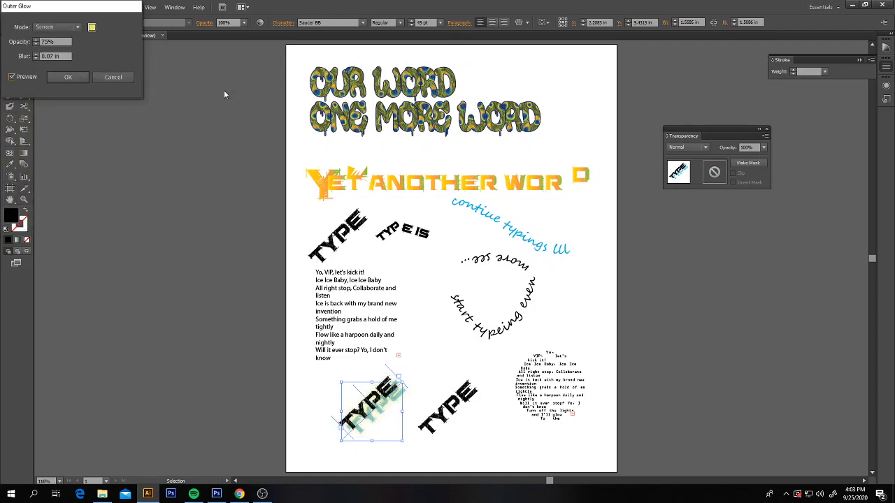
pyautogui.click(68, 78)
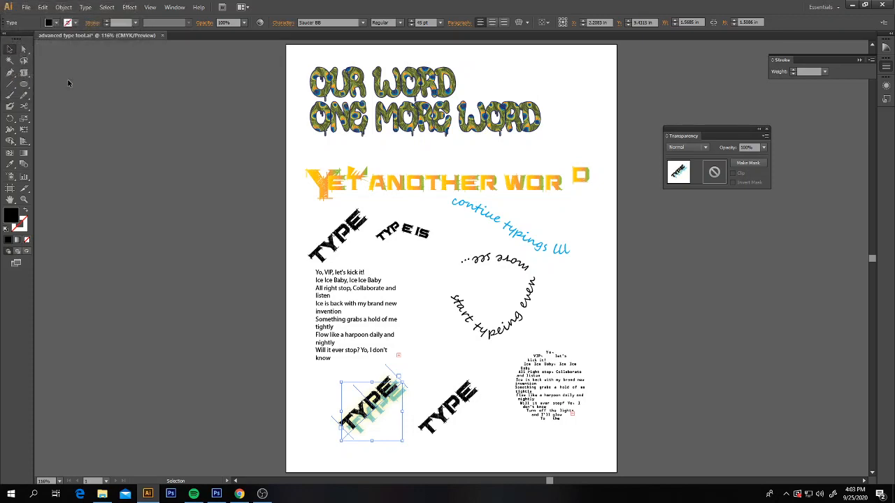
pyautogui.click(459, 404)
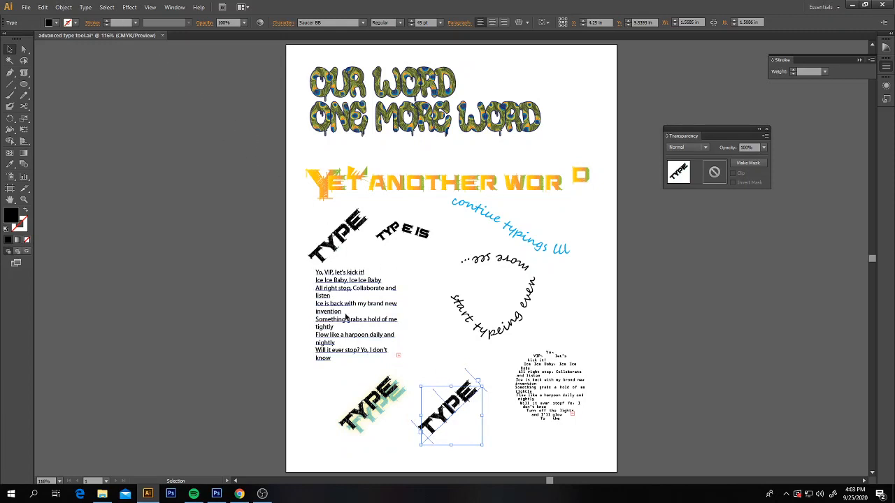
pyautogui.click(376, 399)
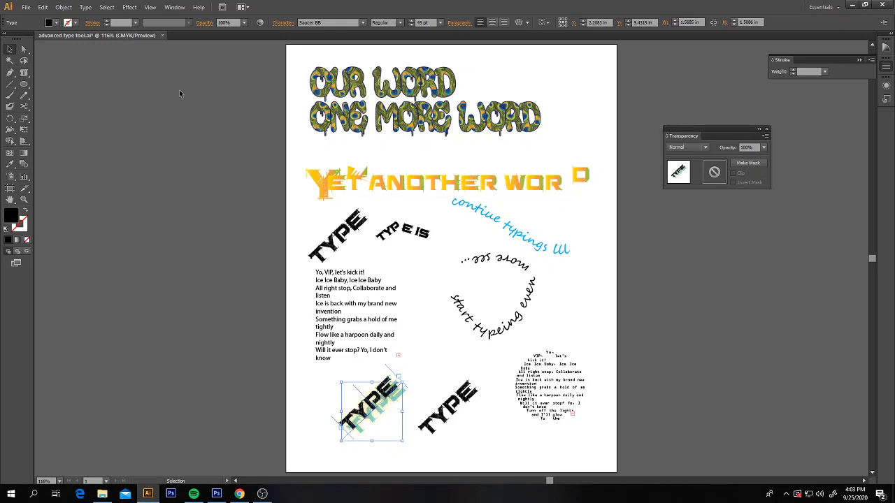
pyautogui.click(129, 7)
pyautogui.moveTo(158, 117)
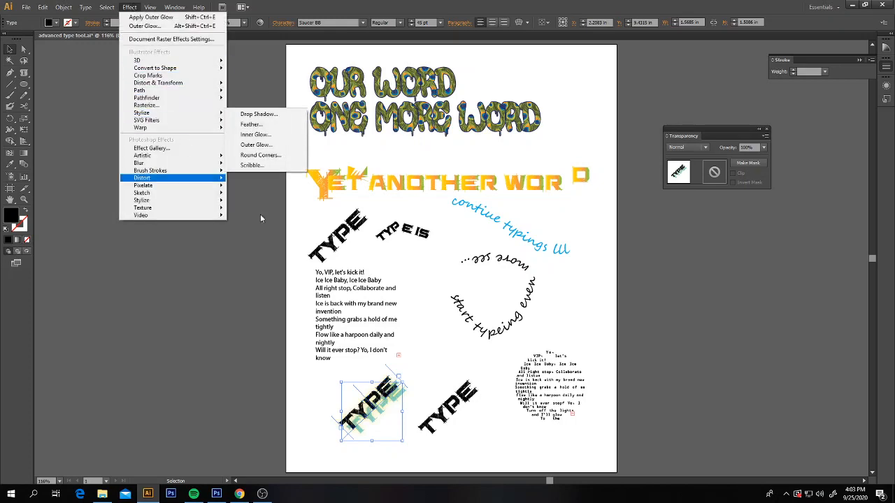
# Step: Preview an Arc warp on the plain "TYPE" copy with 20% bend, -1% horizontal and -15% vertical distortion
pyautogui.click(448, 416)
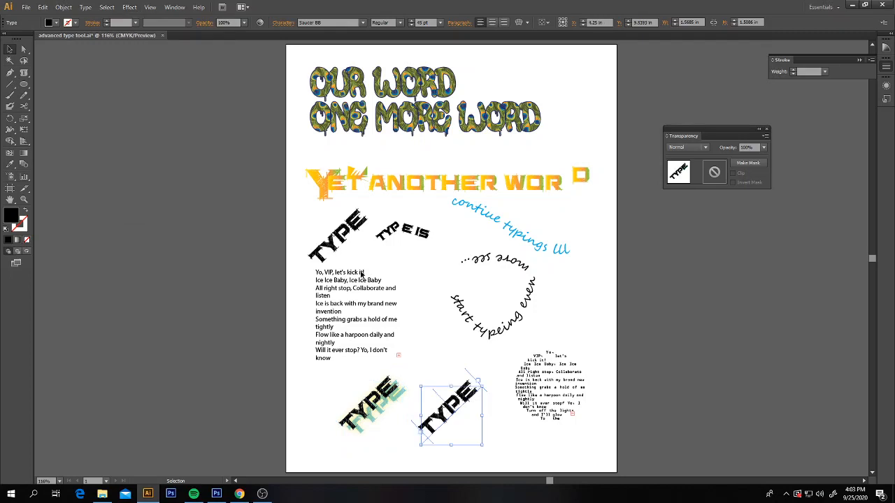
pyautogui.click(130, 7)
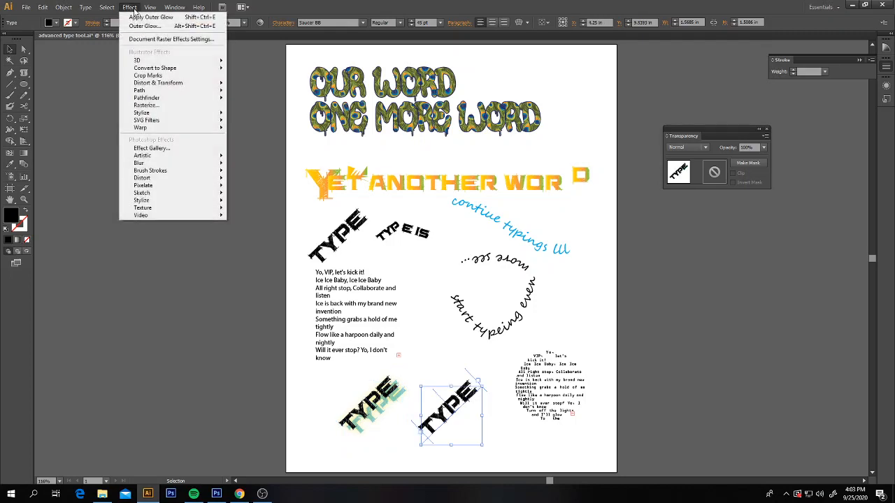
pyautogui.moveTo(166, 130)
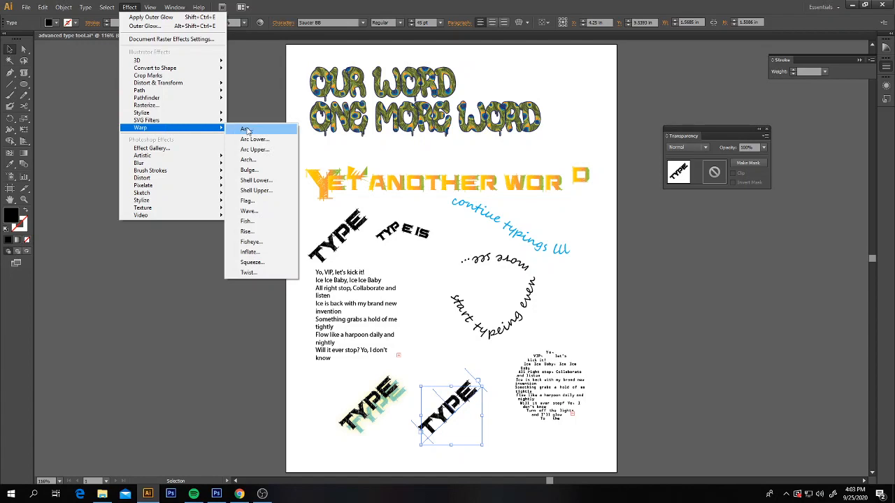
pyautogui.click(250, 130)
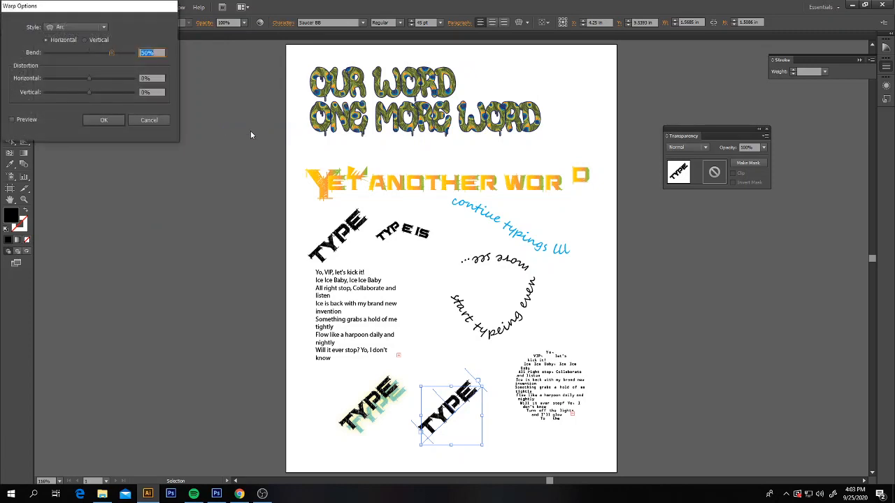
pyautogui.click(12, 119)
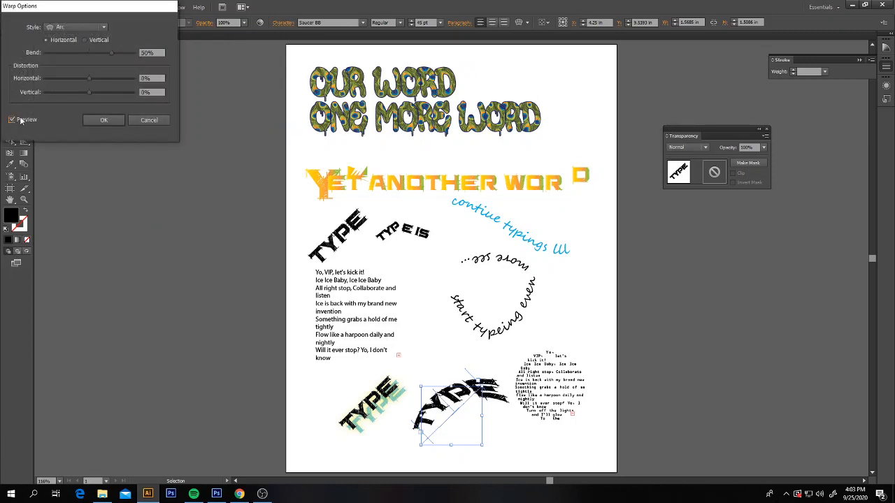
pyautogui.moveTo(111, 53); pyautogui.dragTo(83, 93)
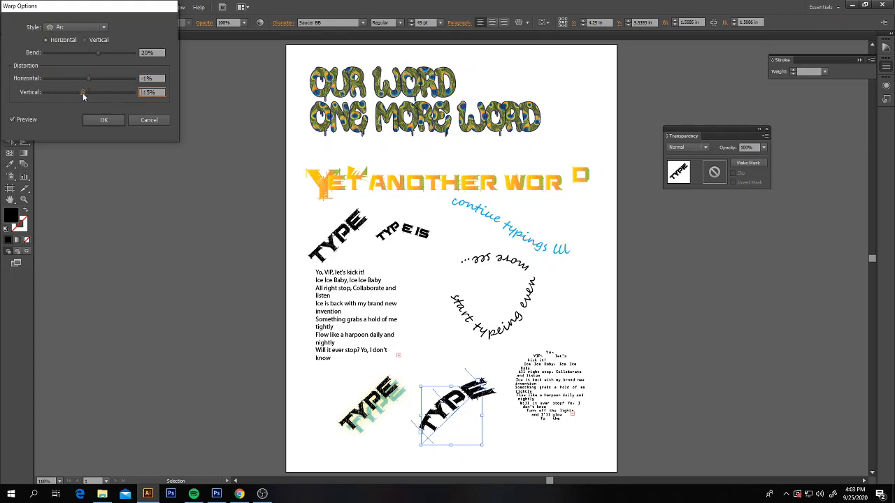
# Step: Try the Bulge and FishEye warp styles on the "TYPE" copy
pyautogui.click(83, 27)
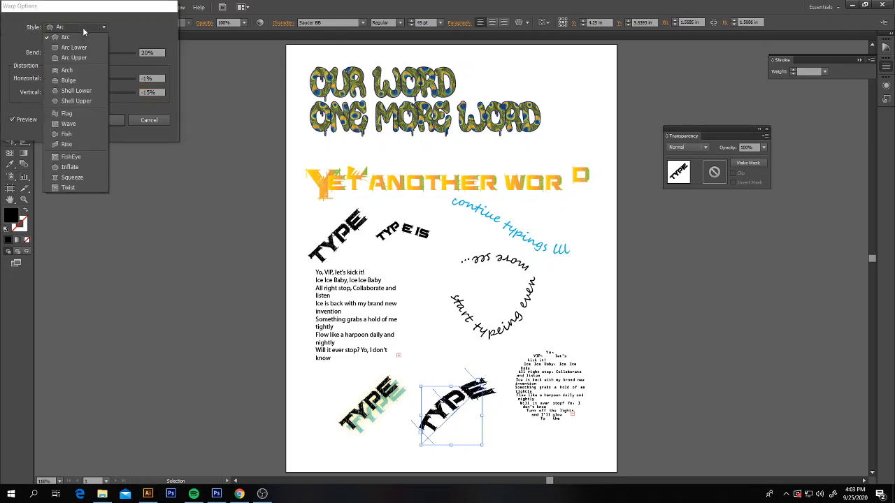
pyautogui.click(78, 78)
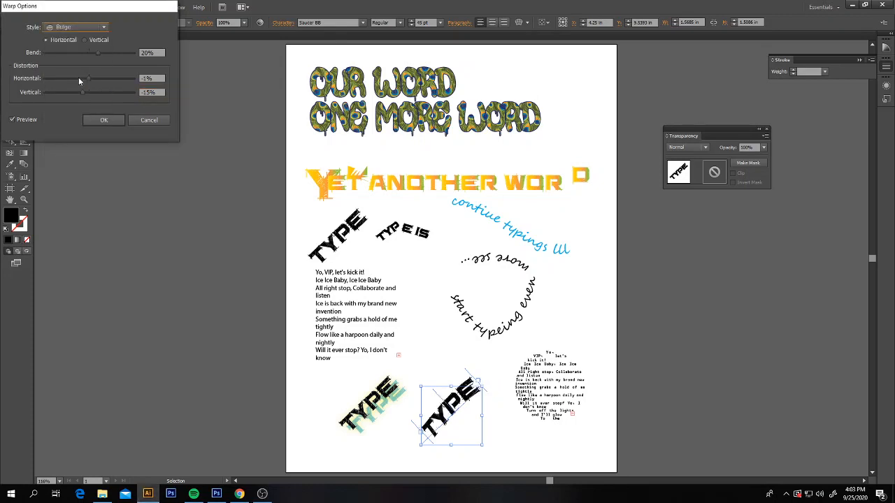
pyautogui.click(103, 29)
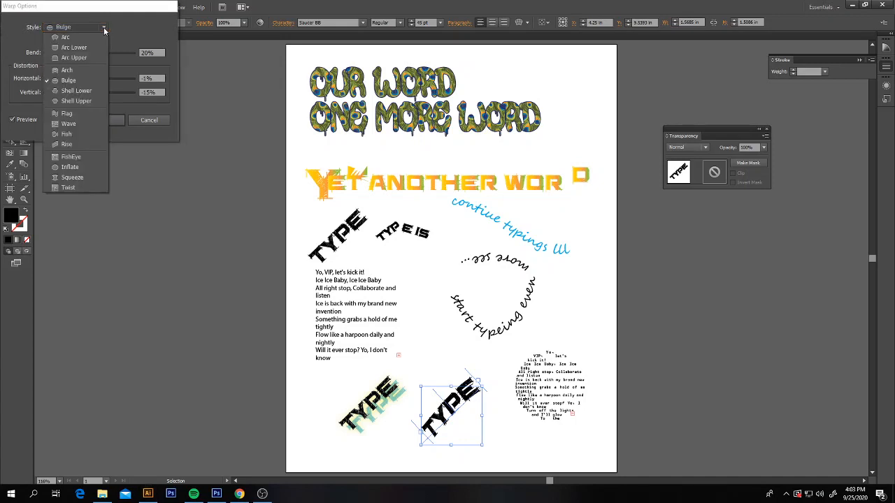
pyautogui.press('Escape')
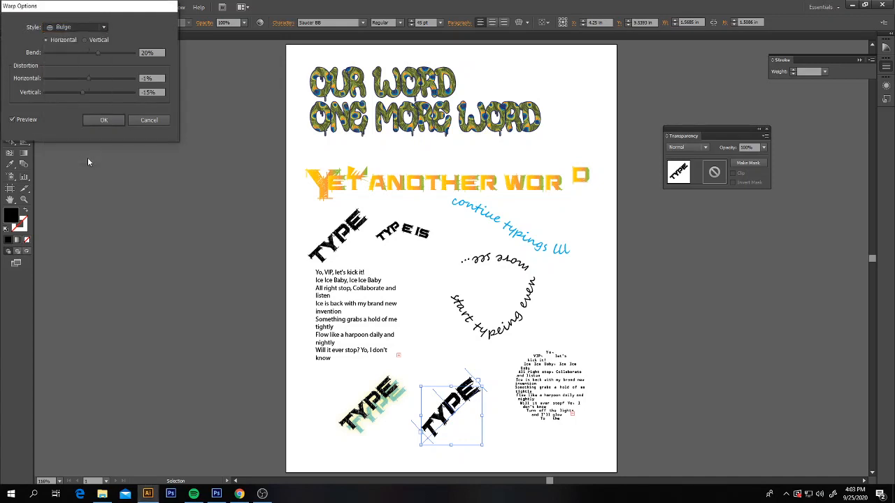
pyautogui.click(83, 28)
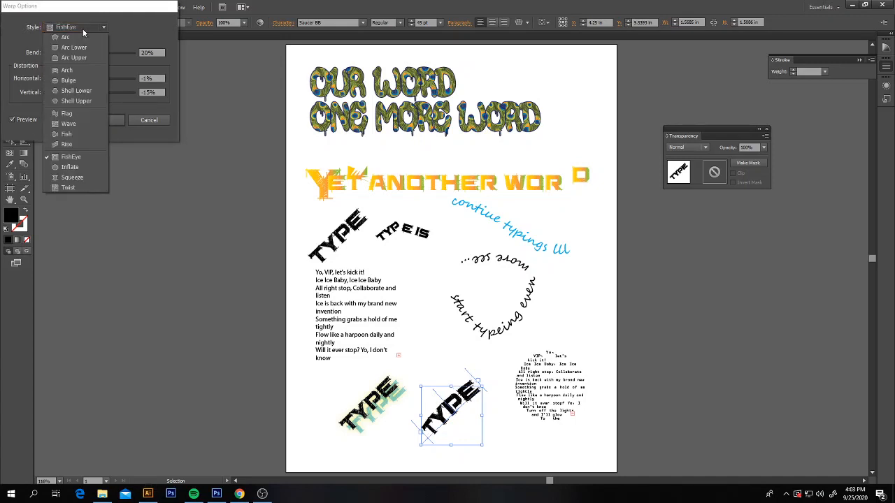
# Step: Change the warp style to Flag, increase the horizontal distortion, and apply the warp to the "TYPE" copy
pyautogui.click(80, 114)
pyautogui.moveTo(91, 79); pyautogui.dragTo(104, 79)
pyautogui.click(103, 120)
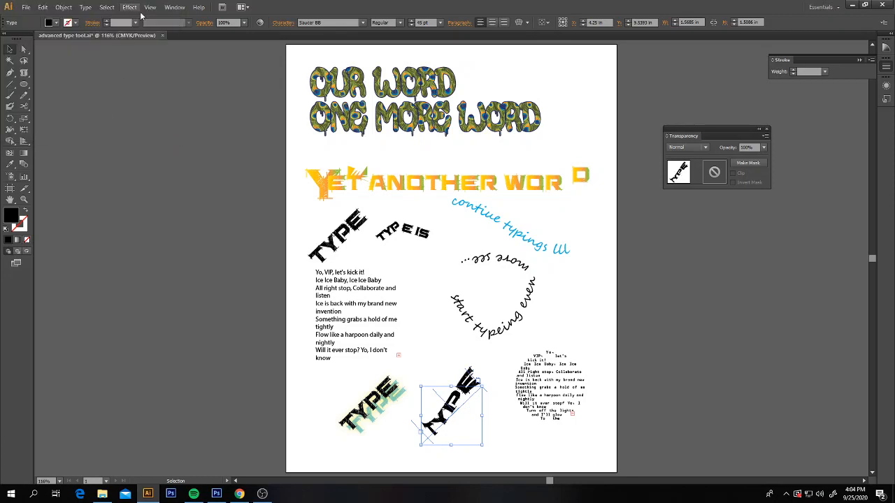
pyautogui.click(139, 124)
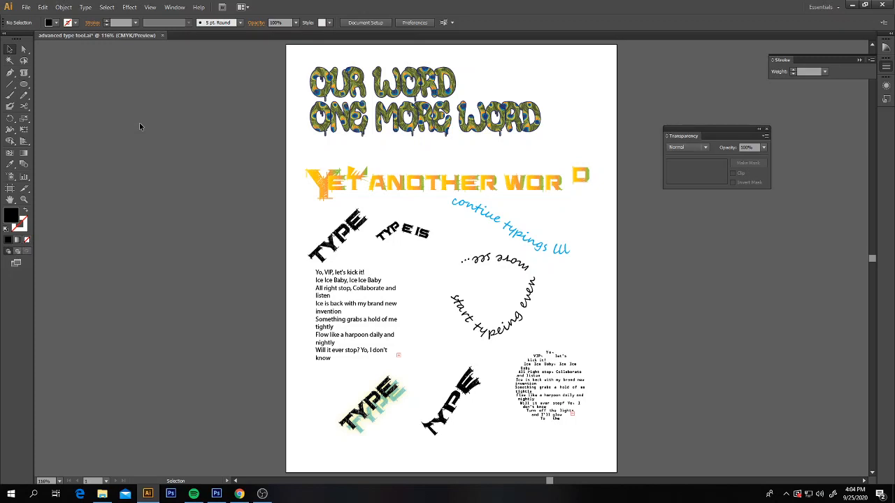
# Step: Switch to the Chrome browser window
pyautogui.click(239, 493)
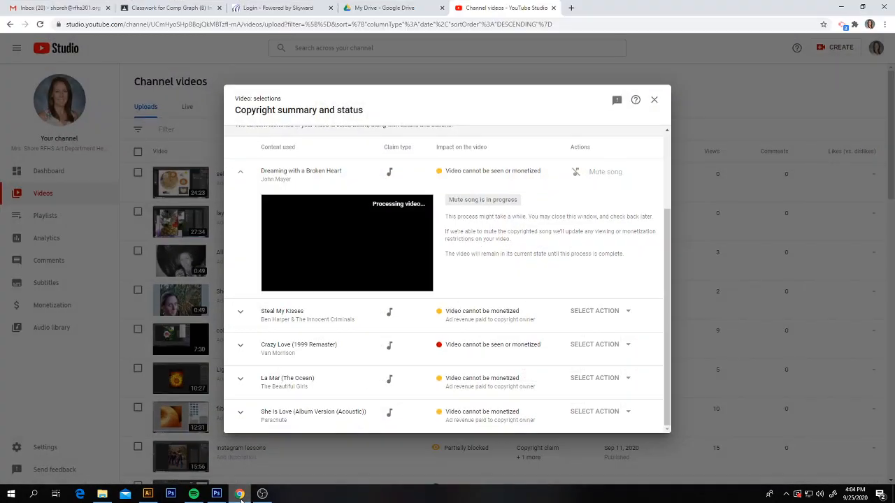